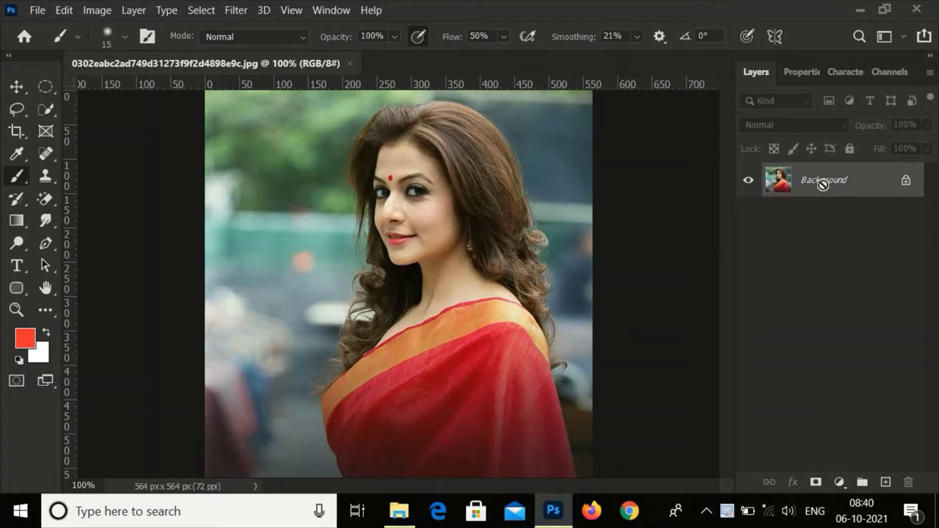
- Duplicate the Background to Layer 1 and quick-select the woman, subtracting the stray background strip
key("ctrl+j")
left_click(46, 109)
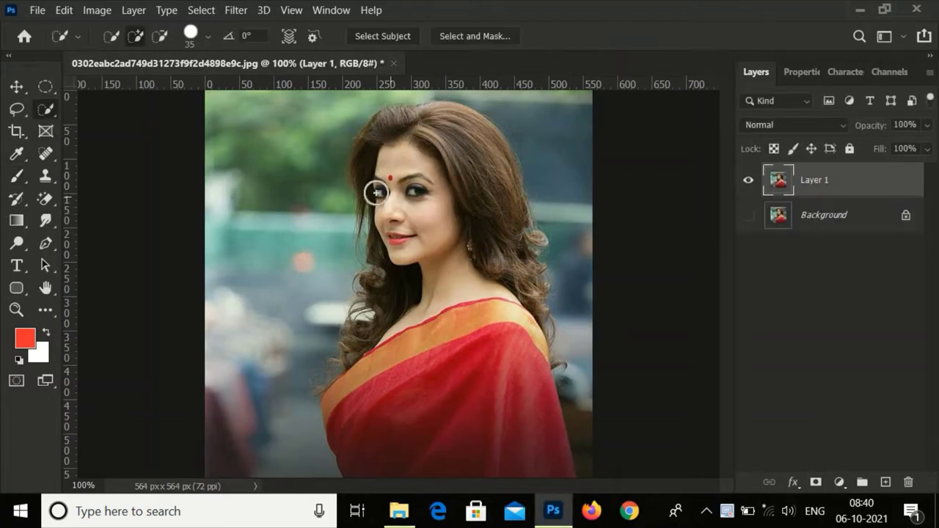
mouse_move(376, 193)
left_mouse_down()
mouse_move(458, 121)
mouse_move(520, 262)
mouse_move(509, 319)
mouse_move(463, 421)
mouse_move(388, 290)
mouse_move(356, 335)
left_mouse_up()
mouse_move(572, 103)
left_mouse_down()
mouse_move(579, 201)
mouse_move(511, 125)
mouse_move(418, 89)
mouse_move(522, 125)
mouse_move(585, 279)
mouse_move(590, 417)
left_mouse_up()
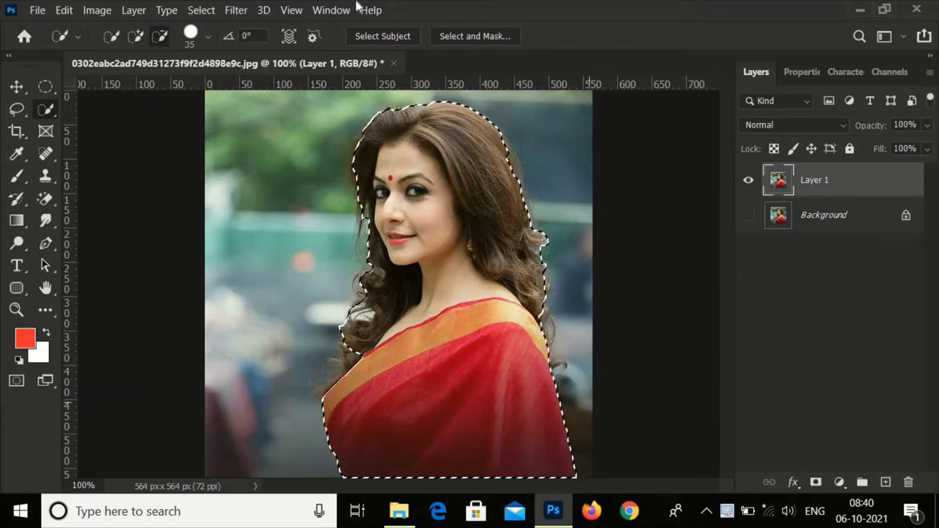
- Open Select and Mask, zoom to 300% and refine the hair edge near the neck
left_click(468, 36)
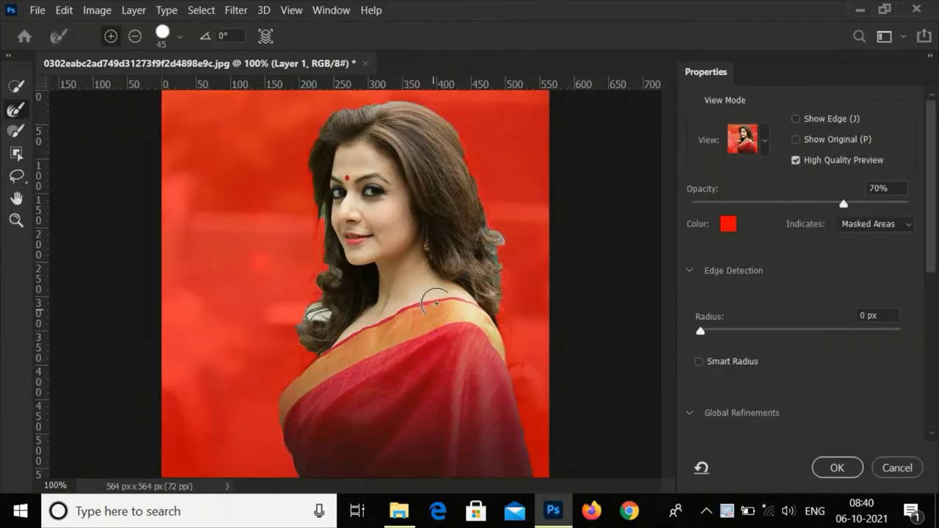
scroll(377, 312, "up", 2)
left_click_drag(279, 348, 264, 367)
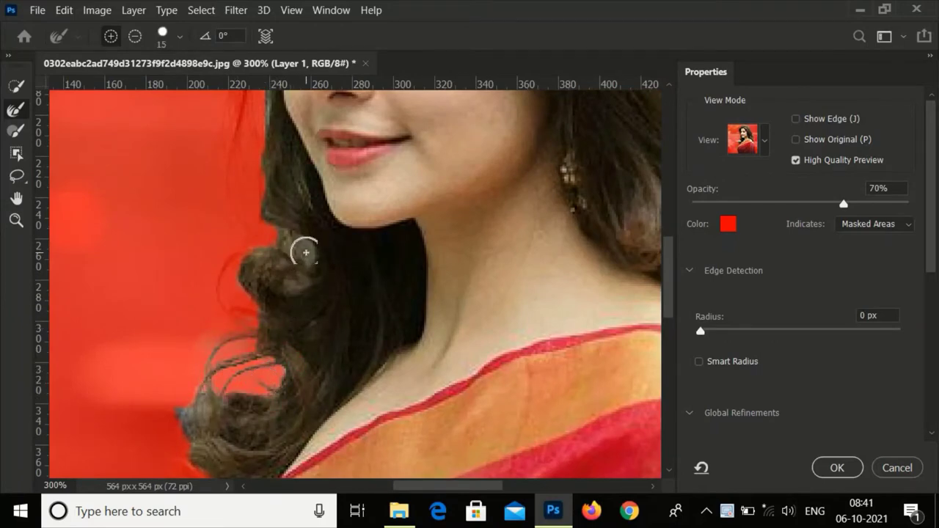
scroll(363, 231, "up", 3)
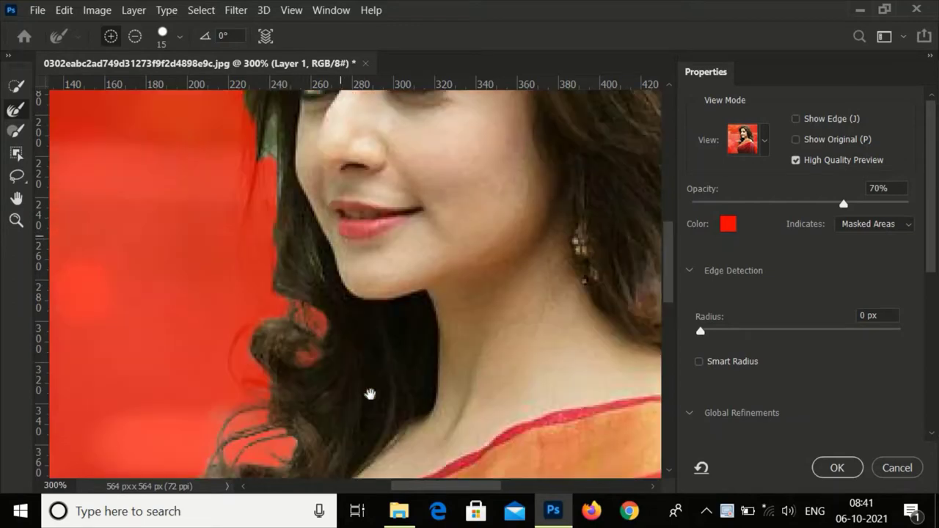
scroll(294, 227, "up", 3)
- Refine the forehead and top-of-hair edges with a smaller brush, subtracting where needed
key("bracketleft")
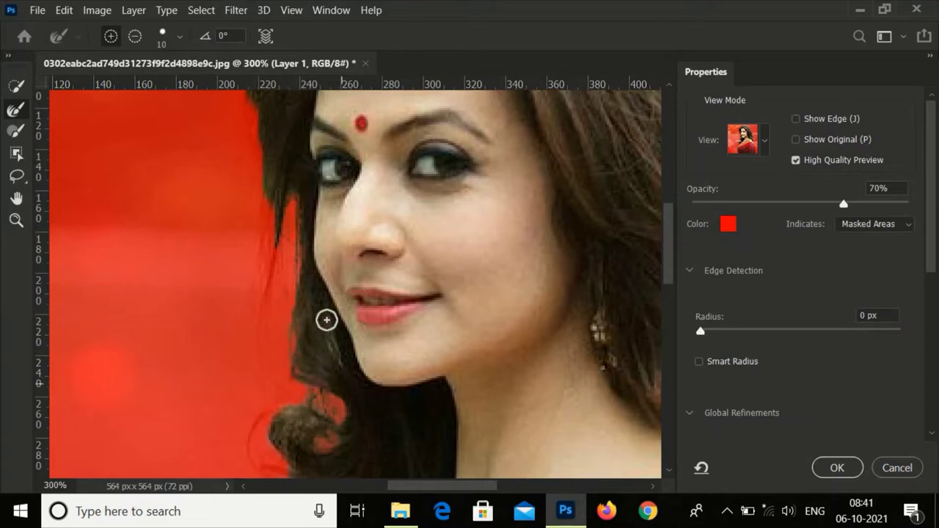
left_click_drag(326, 320, 330, 390)
left_click_drag(402, 207, 293, 269)
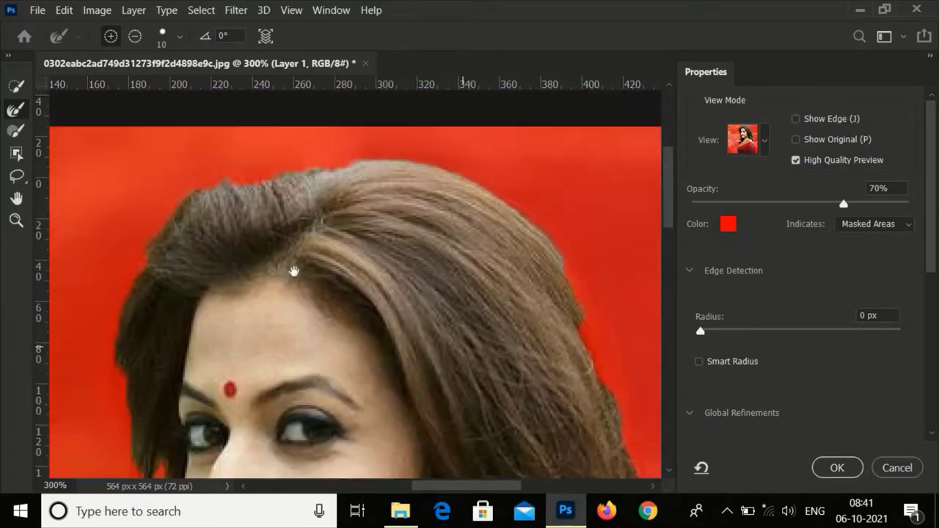
left_click_drag(440, 249, 313, 277)
key("alt")
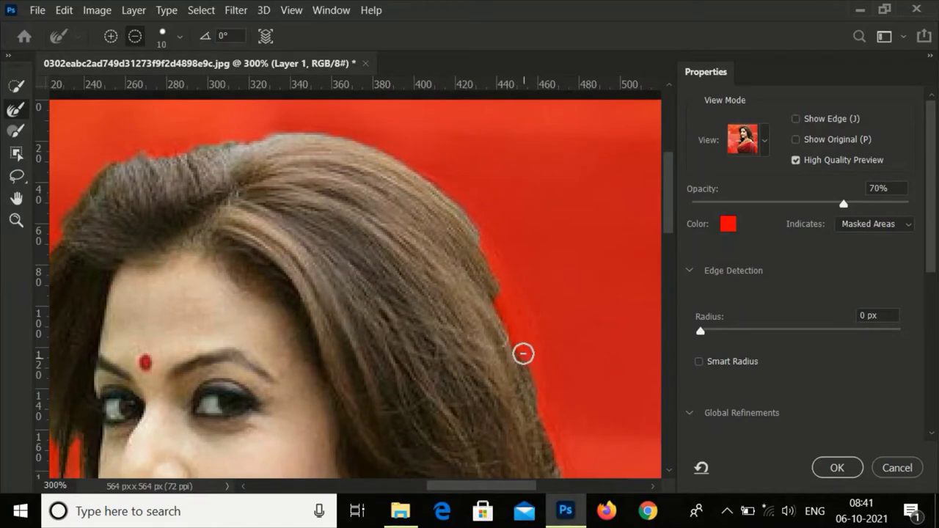
left_click(16, 131)
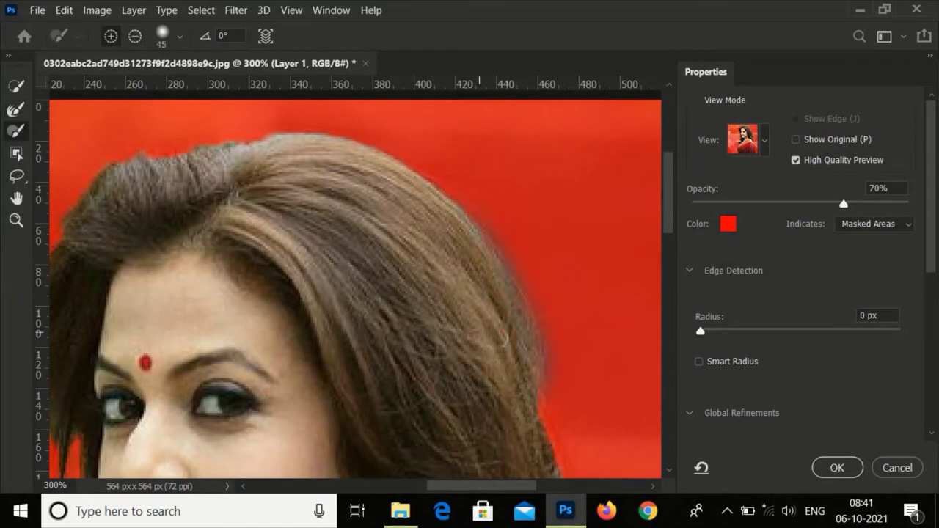
- Refine the face, side hair and shoulder edges with a small Refine Edge Brush
left_click_drag(503, 338, 449, 182)
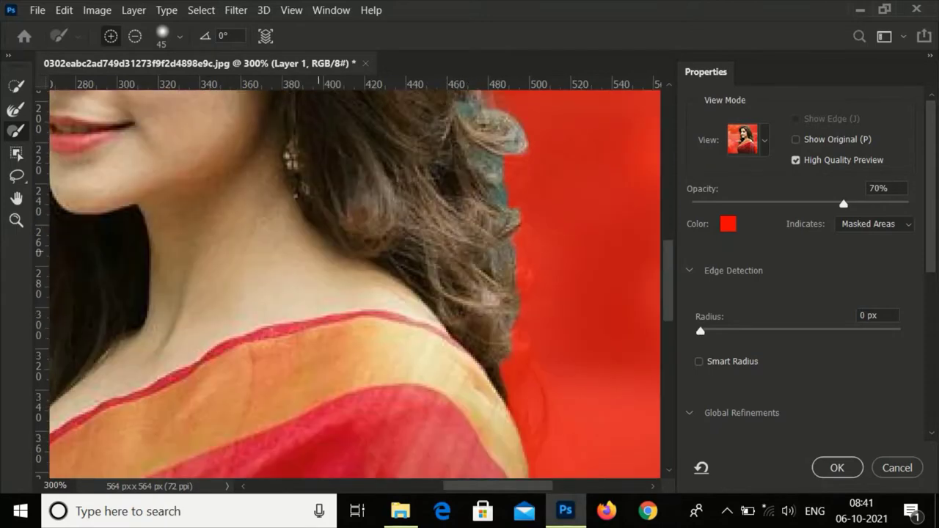
left_click_drag(371, 163, 373, 121)
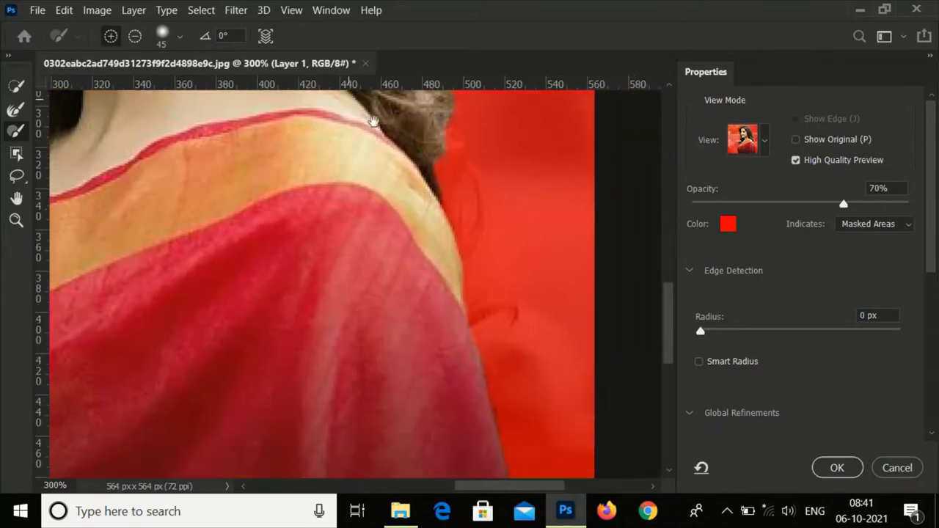
left_click(16, 112)
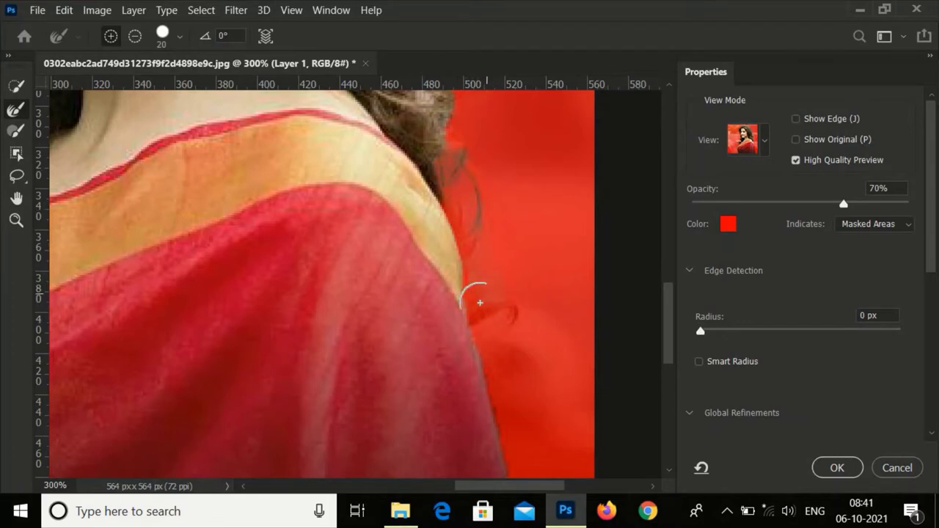
left_click_drag(480, 302, 448, 118)
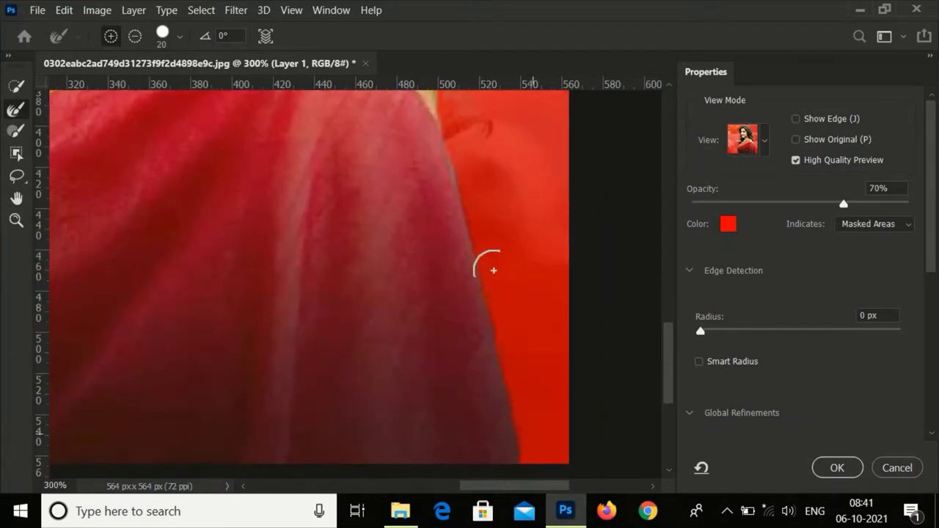
- Clean up the sari's bottom edge and shoulder hair strands, then apply the selection
left_click_drag(458, 219, 432, 117)
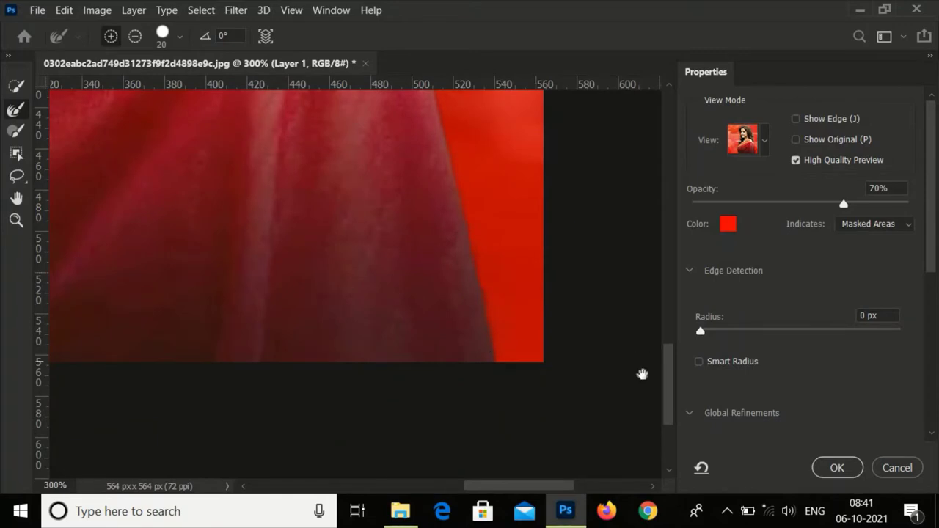
mouse_move(132, 293)
left_mouse_down()
mouse_move(374, 369)
mouse_move(374, 293)
left_mouse_up()
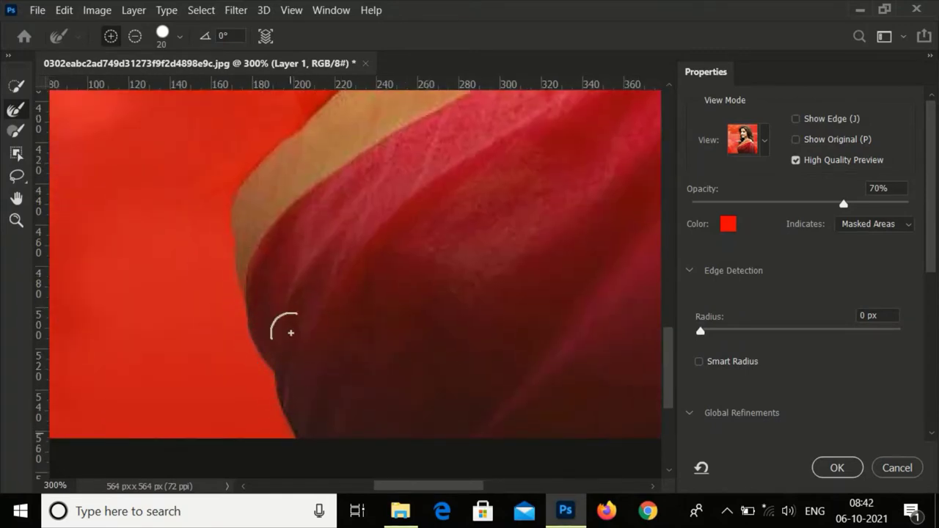
scroll(301, 431, "up", 5)
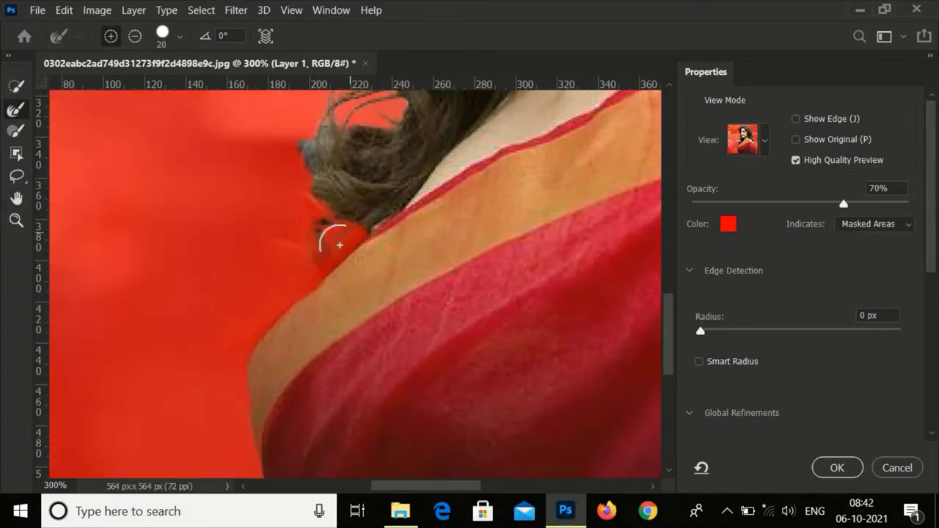
left_click_drag(339, 244, 313, 201)
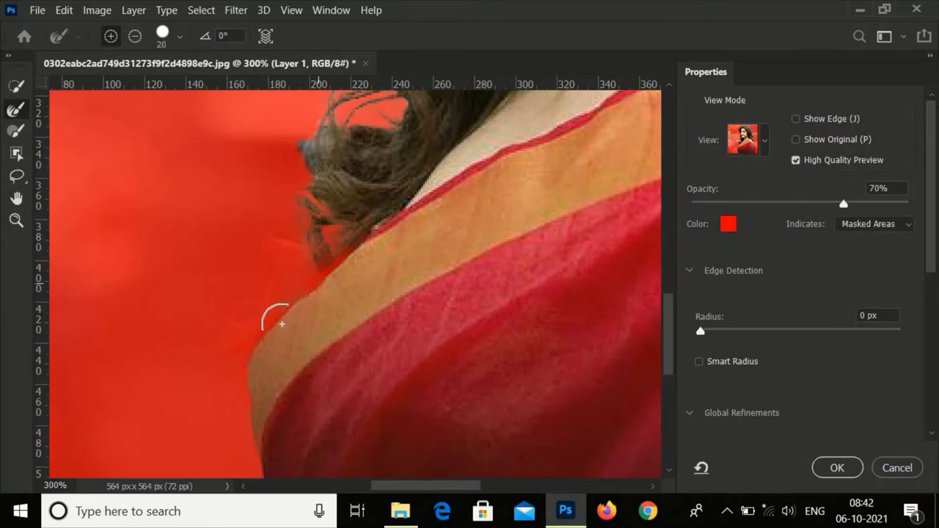
key("Return")
key("ctrl+minus")
key("ctrl+minus")
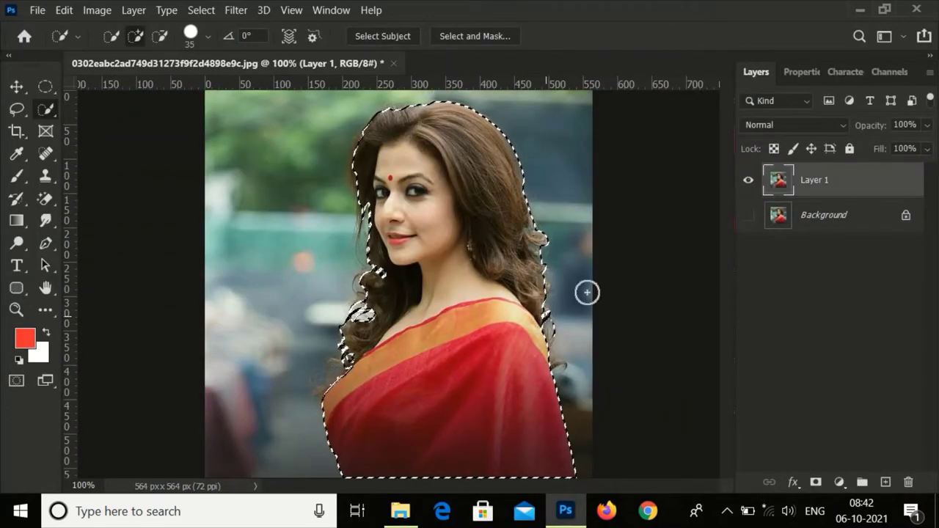
- Mask out the background with a layer mask, undo a faded mask stroke and deselect
left_click(815, 482)
left_click(819, 181, "ctrl")
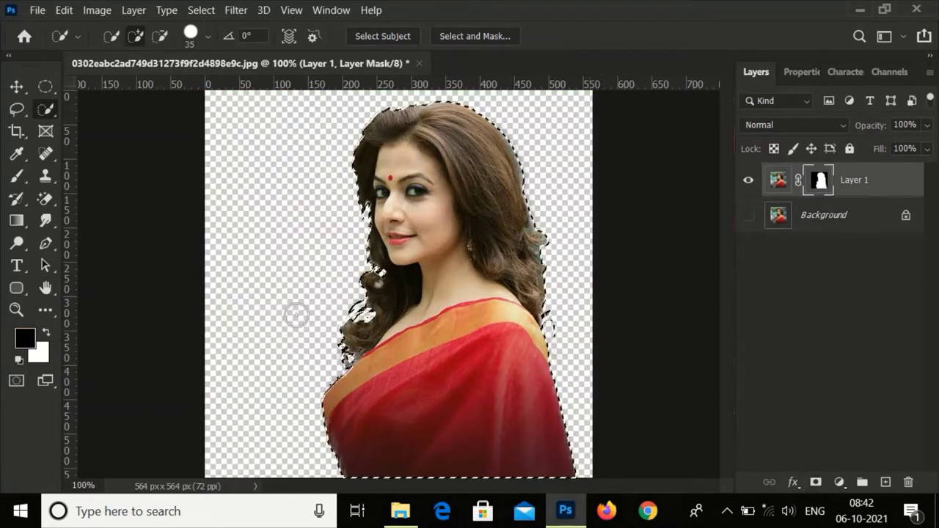
key("b")
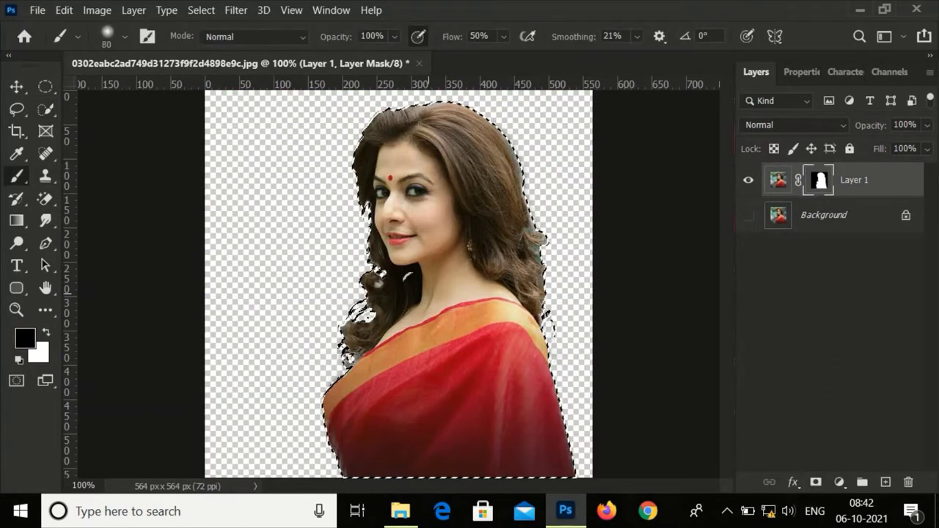
key("bracketright")
key("bracketright")
key("bracketright")
left_click_drag(396, 322, 397, 218)
key("ctrl+z")
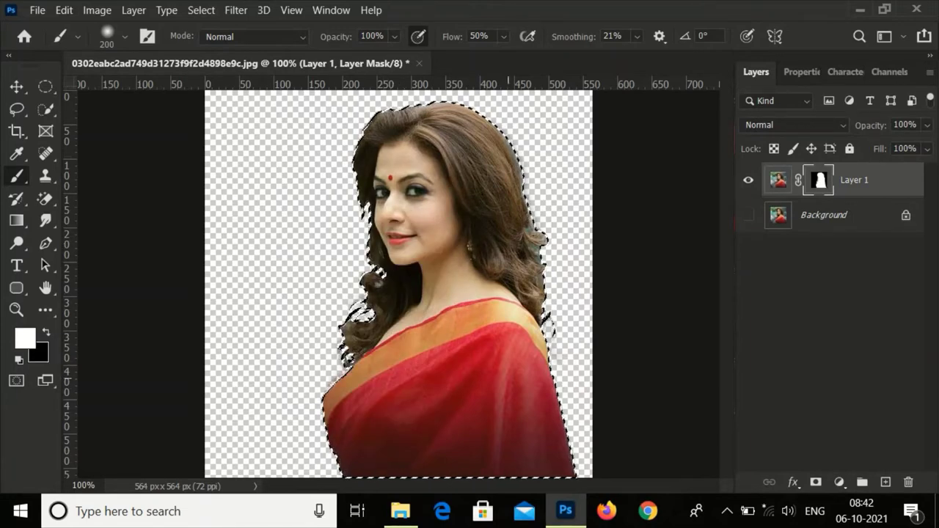
key("ctrl+d")
- Duplicate the masked layer as Layer 1 copy, convert it to a Smart Object, then rasterize it
key("ctrl+j")
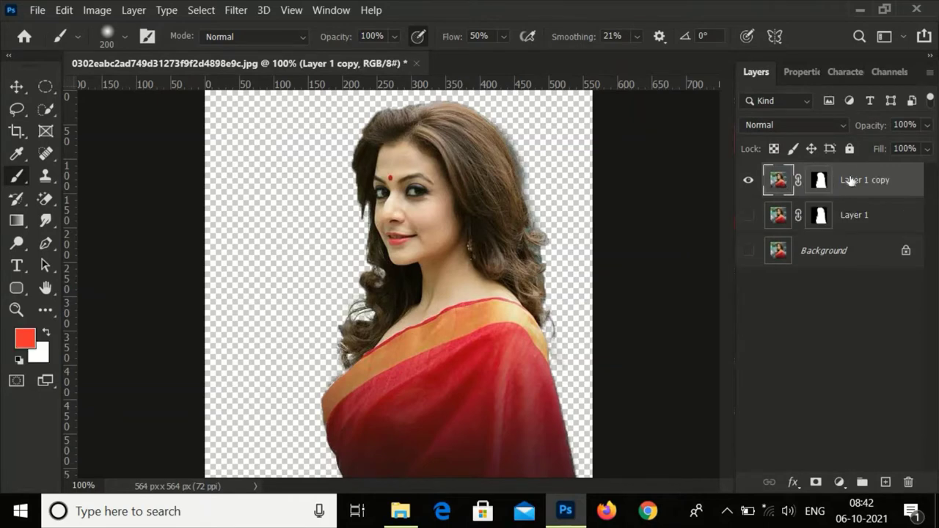
right_click(827, 182)
left_click(741, 234)
right_click(844, 181)
left_click(679, 318)
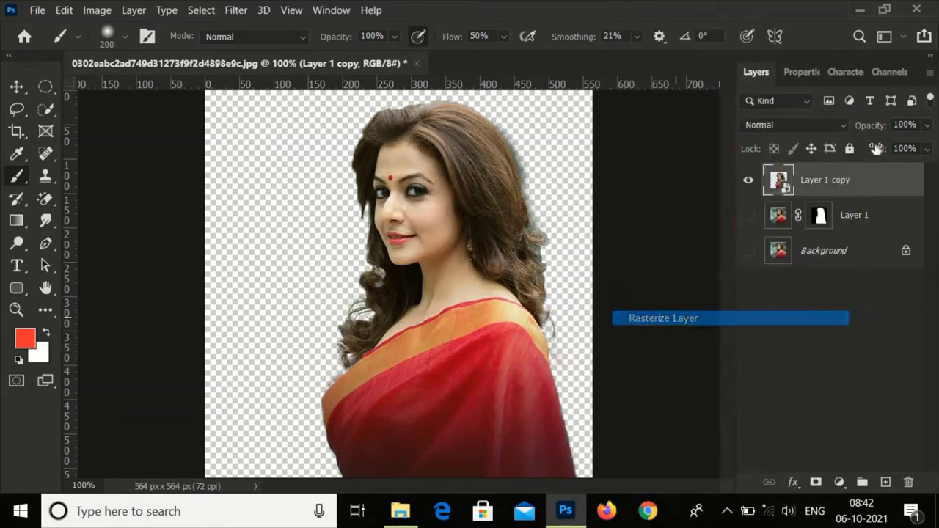
left_click(47, 219)
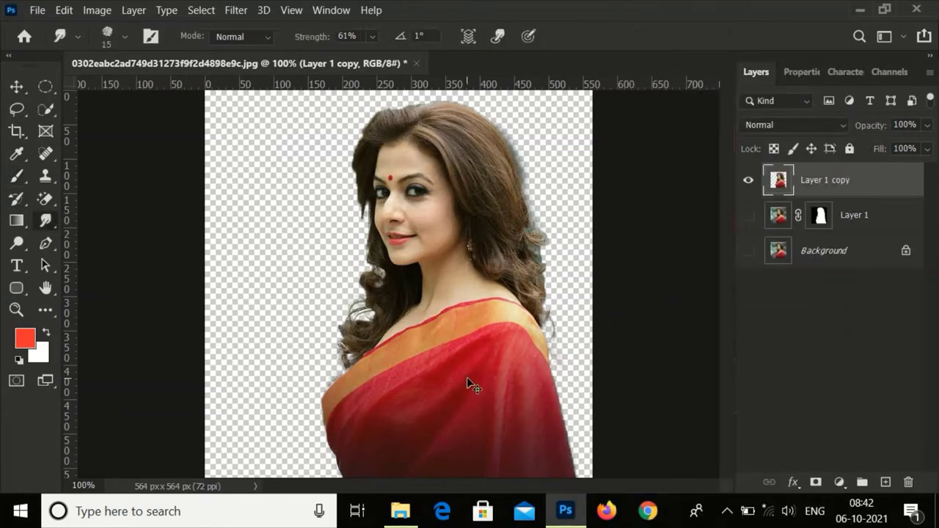
- Smudge the forehead, cheek and nose skin at 48% strength in small strokes
scroll(467, 377, "up", 1)
scroll(555, 342, "up", 1)
scroll(492, 256, "up", 5)
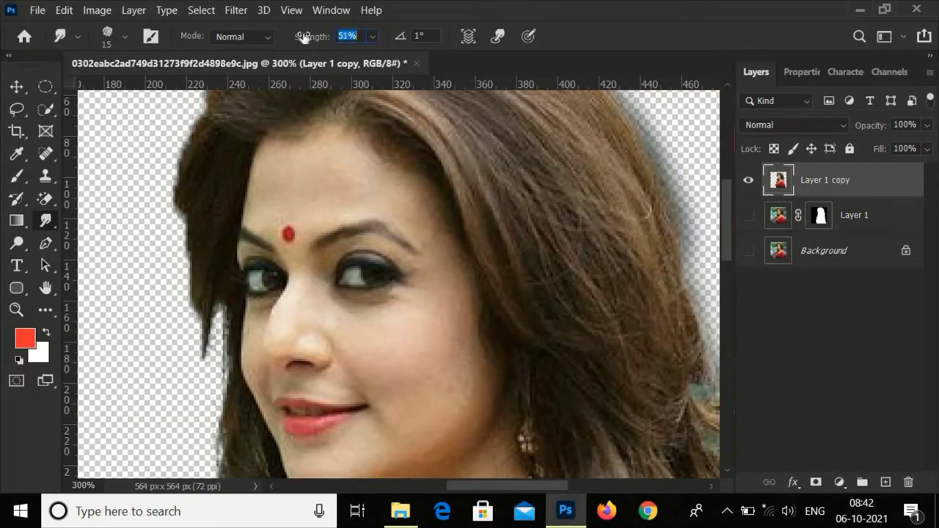
left_click_drag(307, 170, 328, 190)
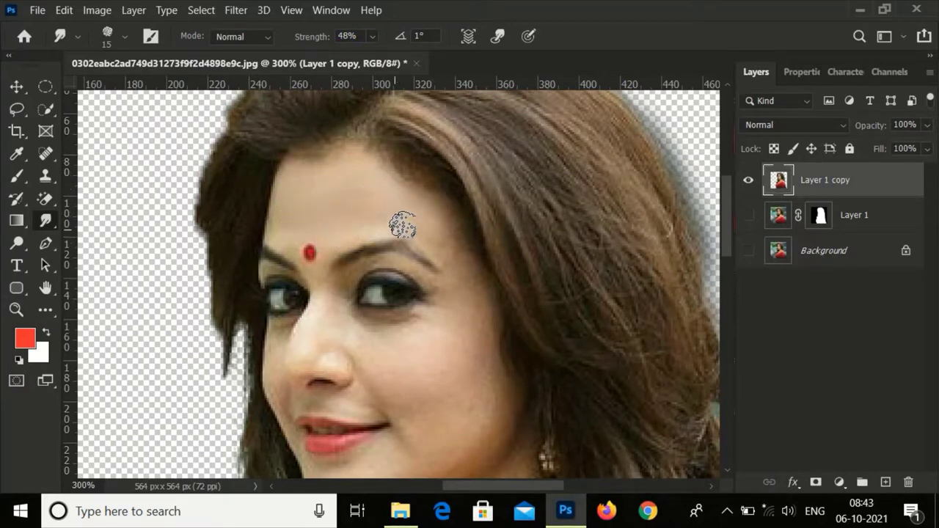
scroll(489, 329, "down", 5)
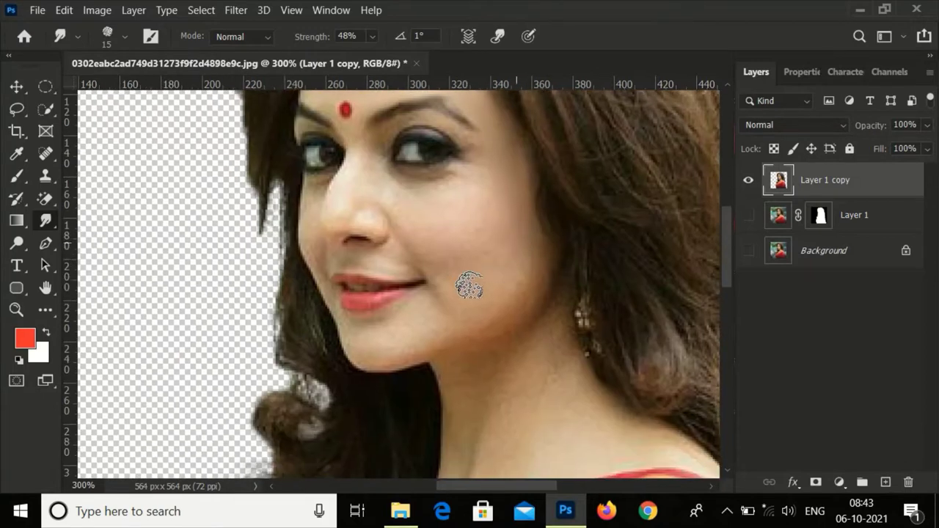
scroll(470, 293, "left", 1)
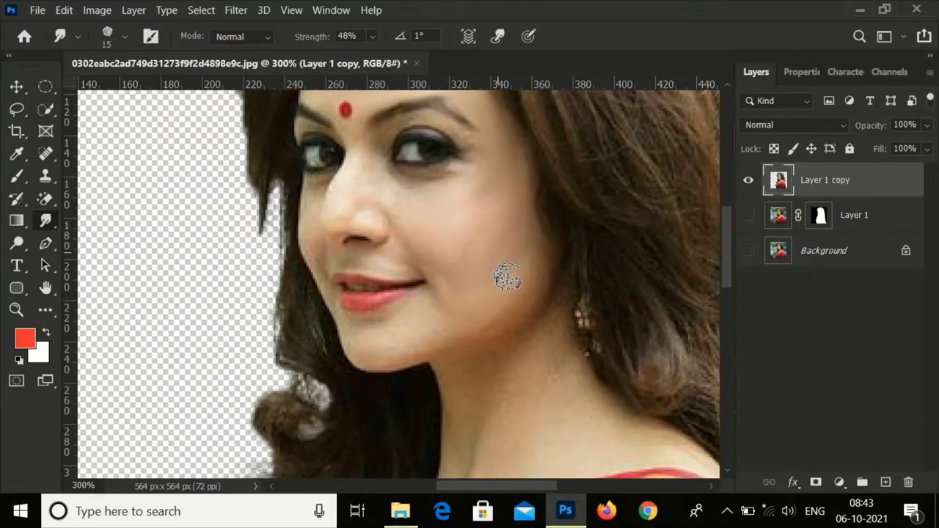
scroll(482, 294, "left", 3)
scroll(467, 221, "up", 2)
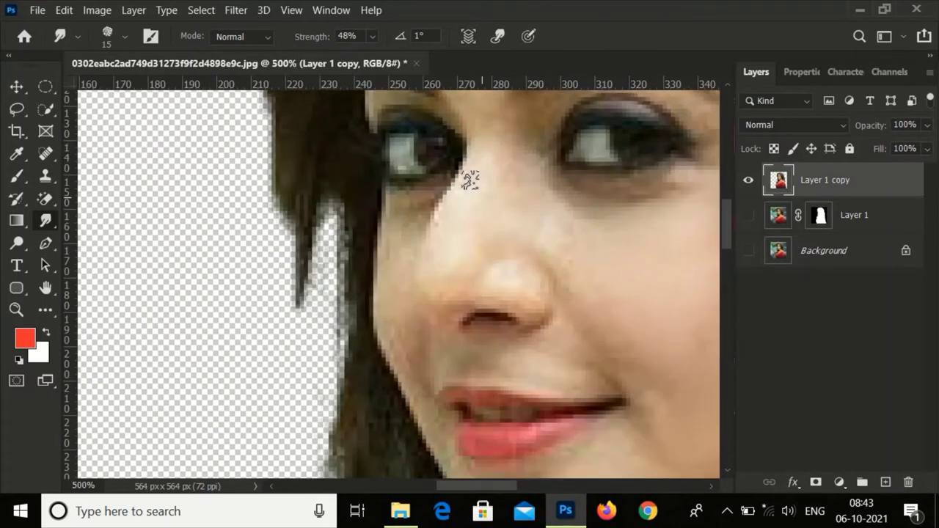
scroll(470, 180, "up", 4)
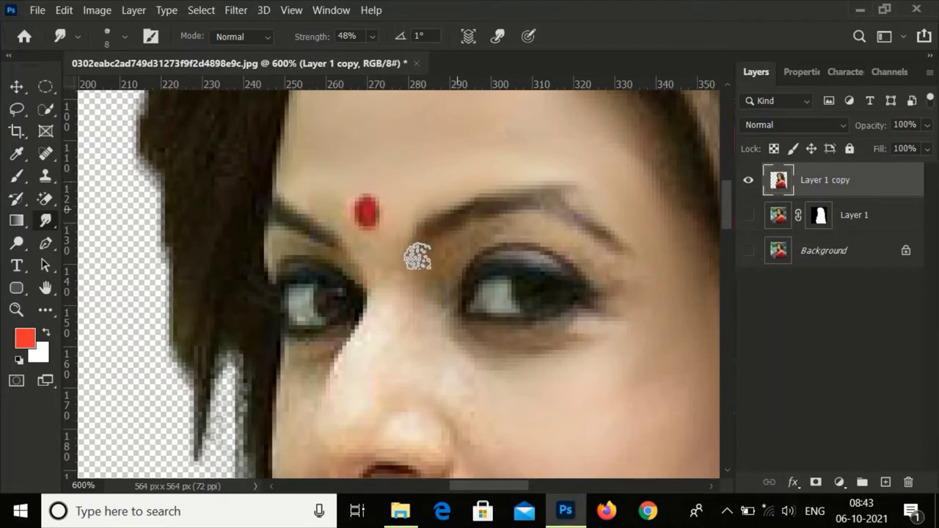
- Smudge the skin around the nose, lips and chin, fine-tuning the brush size
scroll(385, 209, "down", 2)
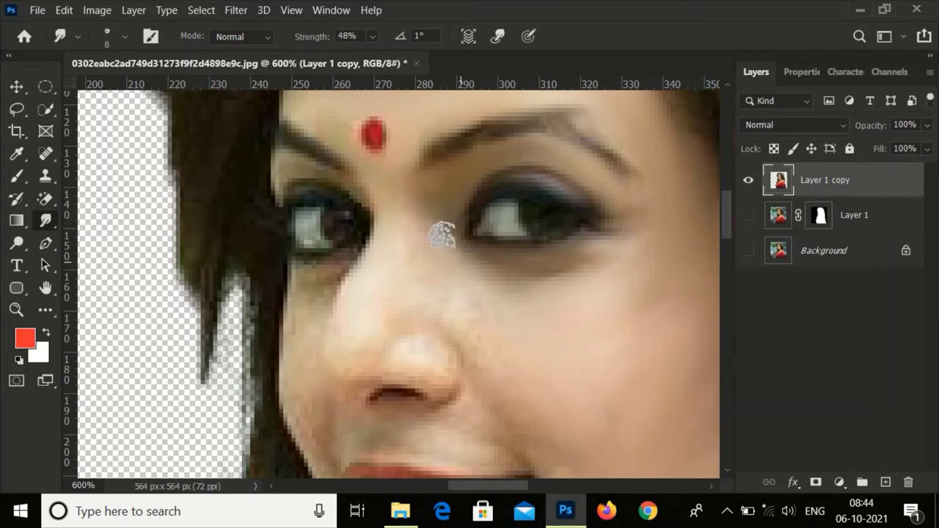
scroll(469, 232, "down", 1)
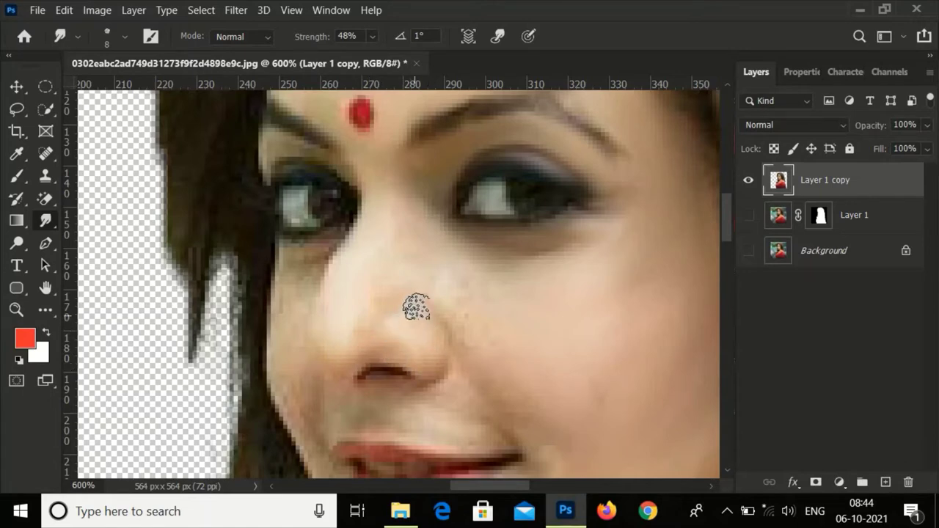
left_click_drag(475, 382, 425, 252)
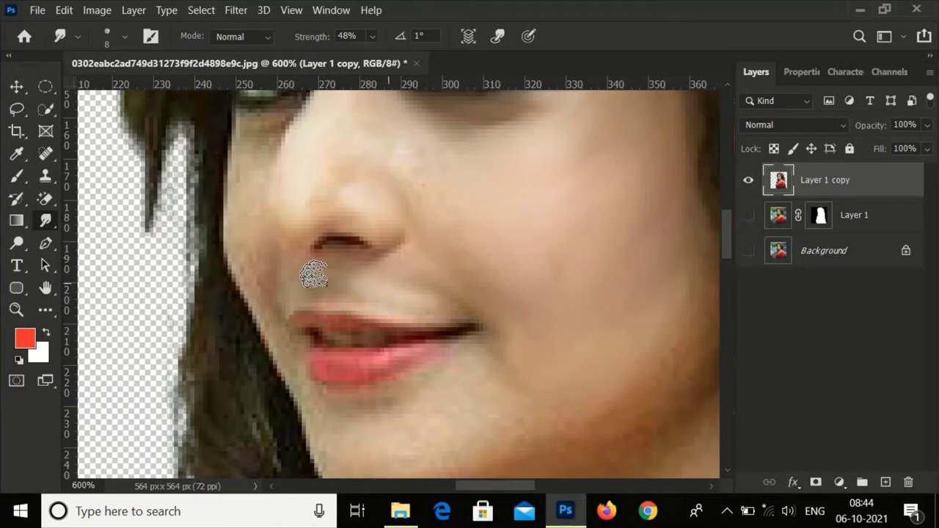
left_click_drag(357, 285, 481, 260)
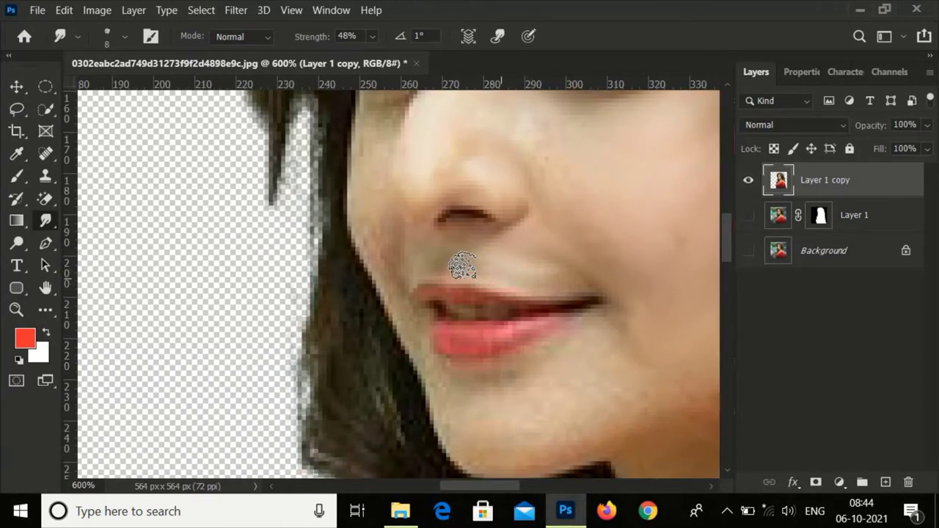
left_click_drag(690, 383, 562, 319)
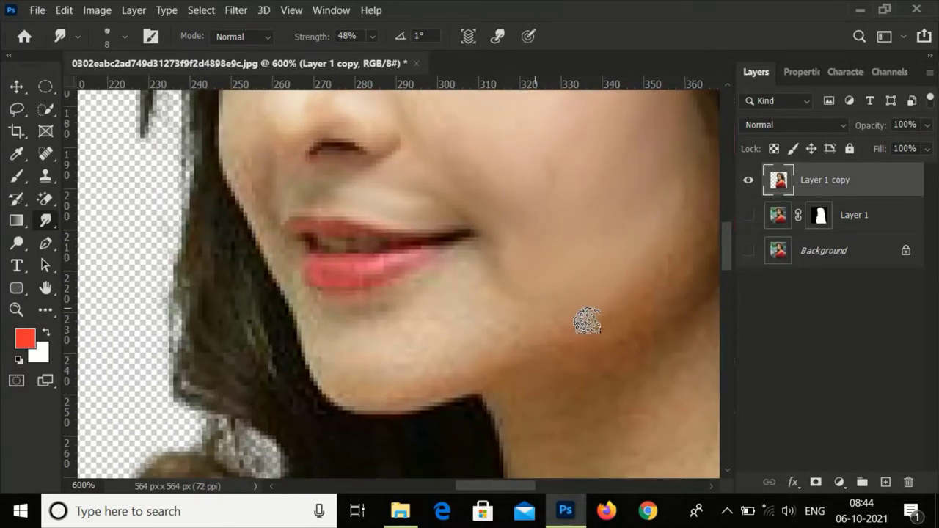
key("bracketright")
key("bracketright")
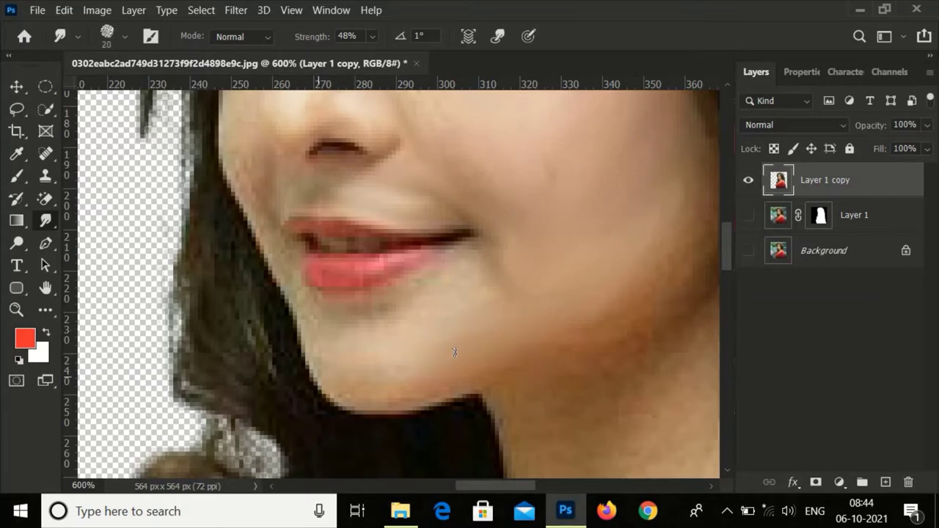
key("bracketleft")
key("bracketleft")
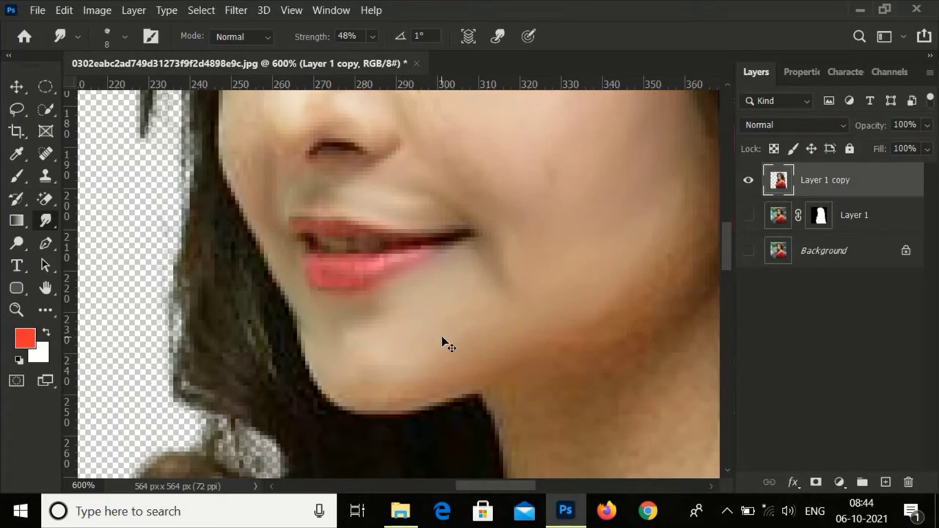
- Smooth the skin beside the nose below the eye and along the nose with a size 6 brush
scroll(442, 341, "down", 2)
scroll(442, 342, "down", 1)
scroll(442, 341, "down", 2)
scroll(433, 293, "up", 1)
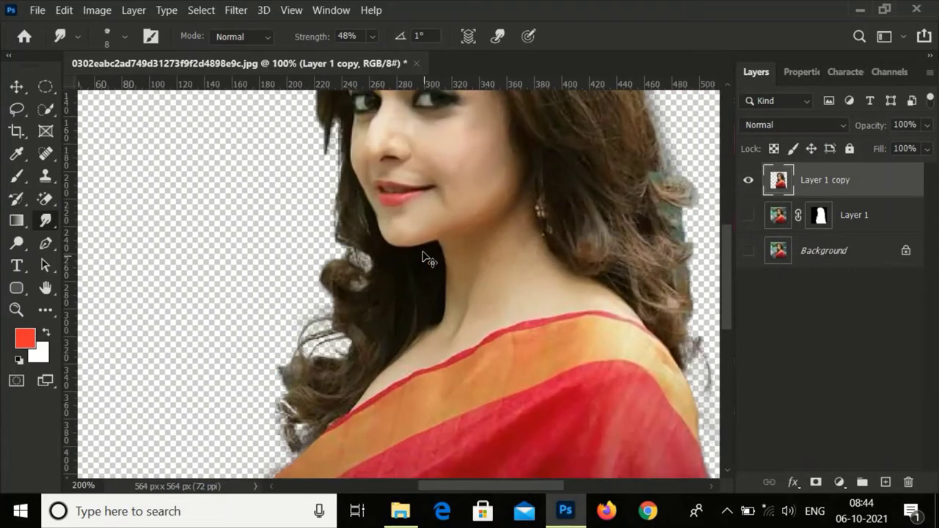
scroll(423, 257, "up", 1)
scroll(429, 234, "up", 1)
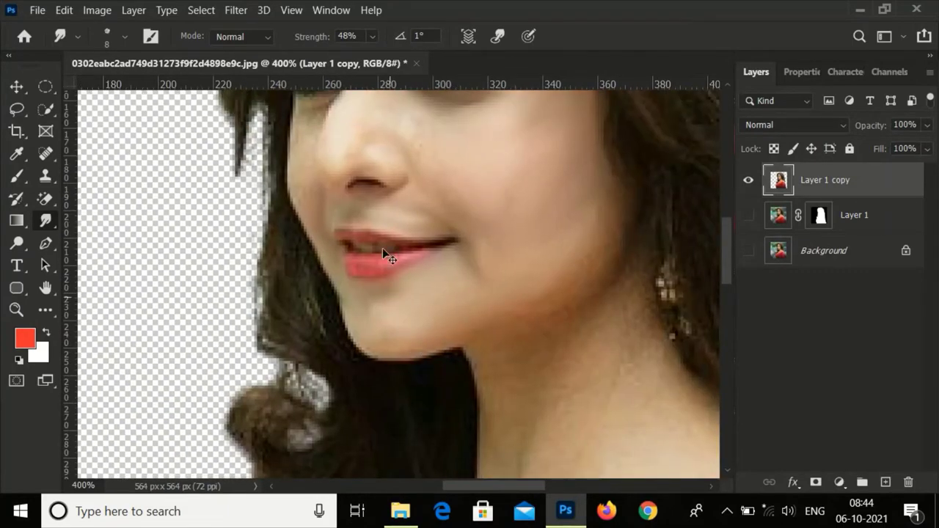
scroll(374, 227, "up", 1)
scroll(363, 203, "up", 1)
scroll(399, 298, "up", 1)
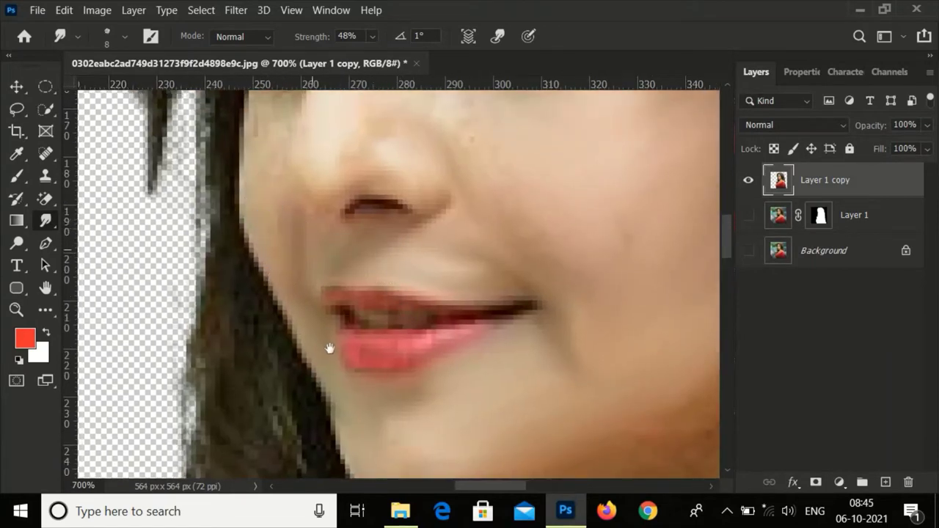
left_click_drag(329, 348, 348, 440)
mouse_move(303, 211)
left_mouse_down()
mouse_move(294, 195)
mouse_move(309, 178)
mouse_move(272, 157)
mouse_move(335, 139)
mouse_move(274, 179)
mouse_move(273, 191)
left_mouse_up()
key("bracketleft")
key("bracketleft")
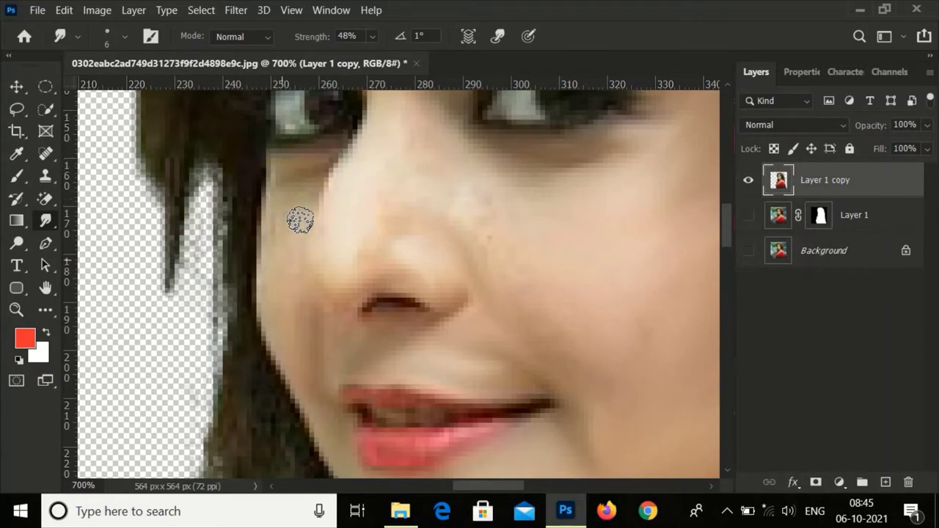
mouse_move(359, 207)
left_mouse_down()
mouse_move(369, 162)
mouse_move(320, 257)
mouse_move(335, 275)
mouse_move(373, 245)
mouse_move(374, 308)
mouse_move(441, 336)
left_mouse_up()
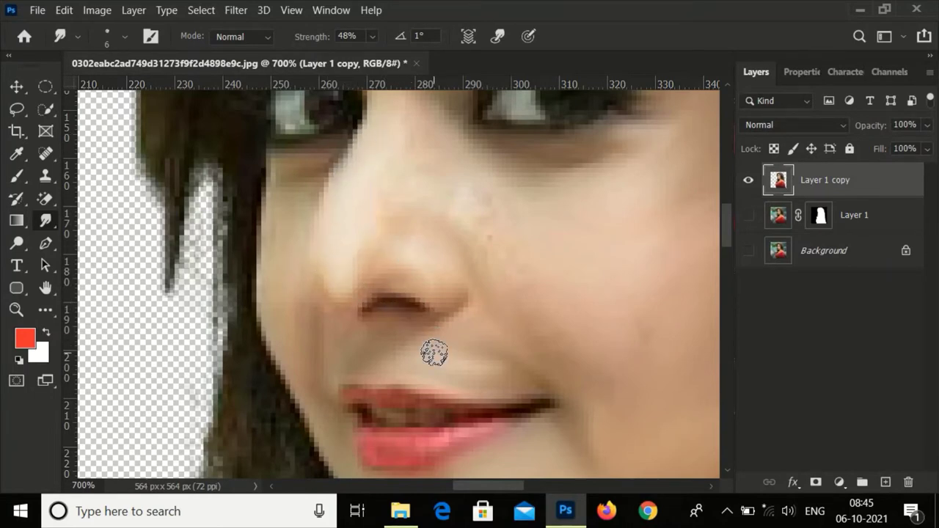
key("ctrl+minus")
key("ctrl+minus")
key("ctrl+minus")
key("ctrl+minus")
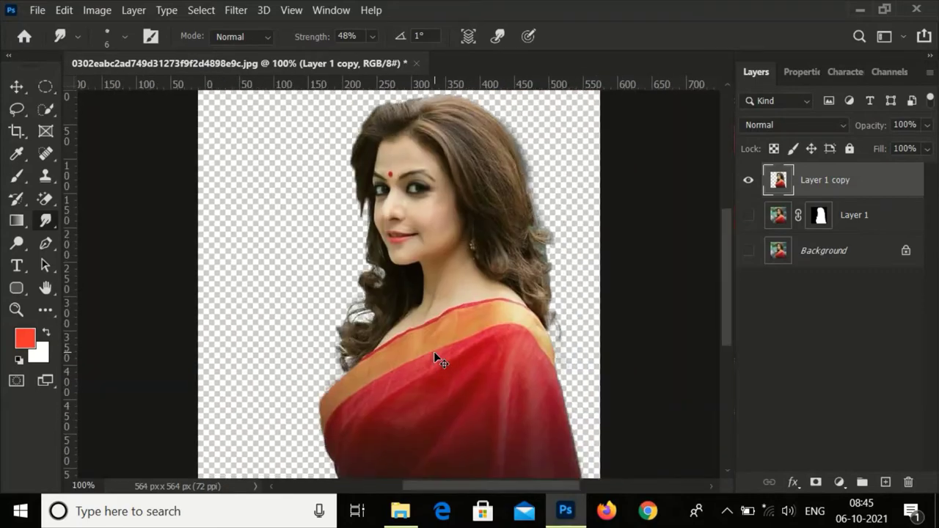
- Zoom in on the chin and neck and enlarge the smudge brush
key("ctrl+plus")
key("ctrl+plus")
left_click_drag(434, 351, 230, 407)
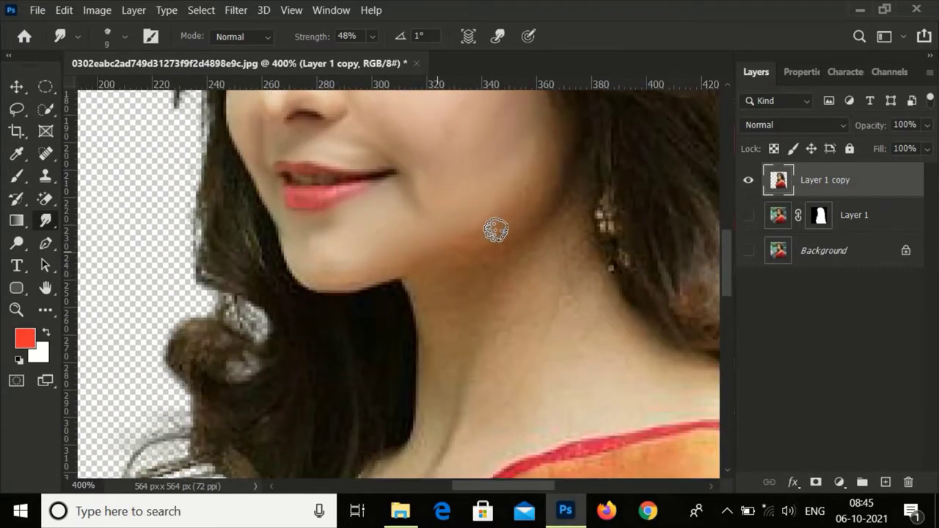
key("bracketright")
key("bracketright")
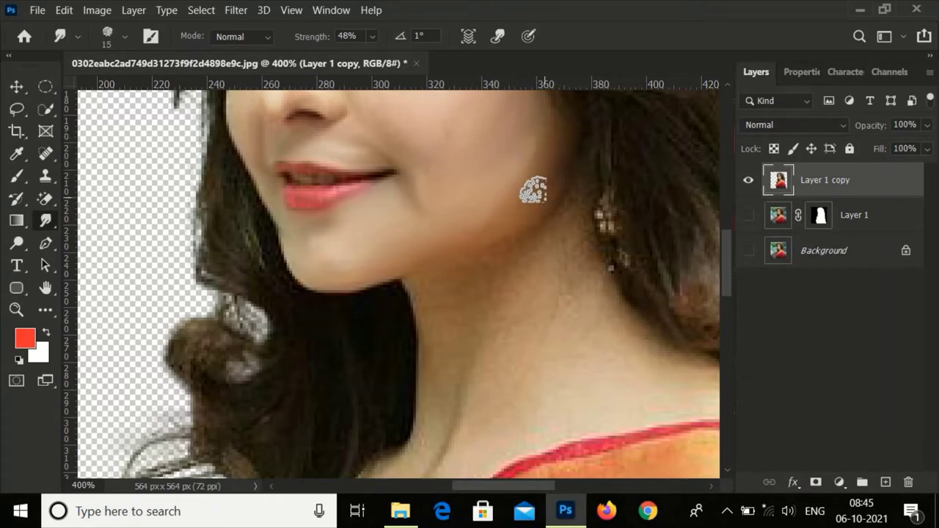
scroll(488, 353, "up", 2)
scroll(455, 215, "up", 3)
scroll(455, 214, "up", 3)
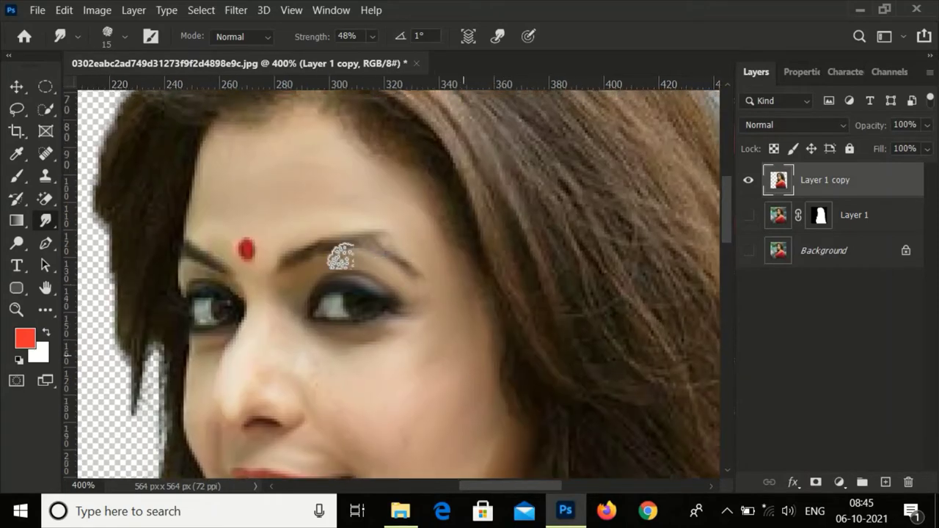
- At 600% with a smaller brush, smudge the eyebrow tails and makeup around both eyes
key("ctrl+plus")
key("ctrl+plus")
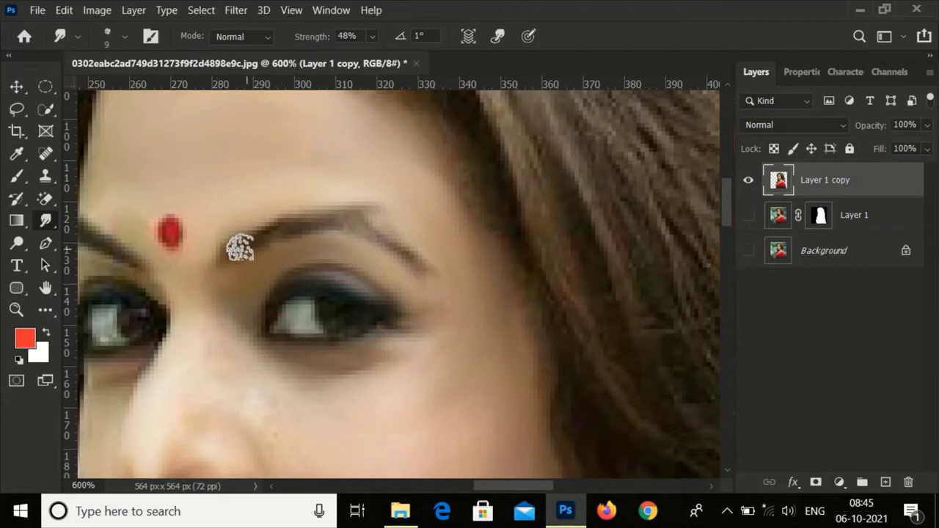
key("bracketleft")
key("bracketleft")
key("bracketleft")
left_click_drag(364, 229, 420, 265)
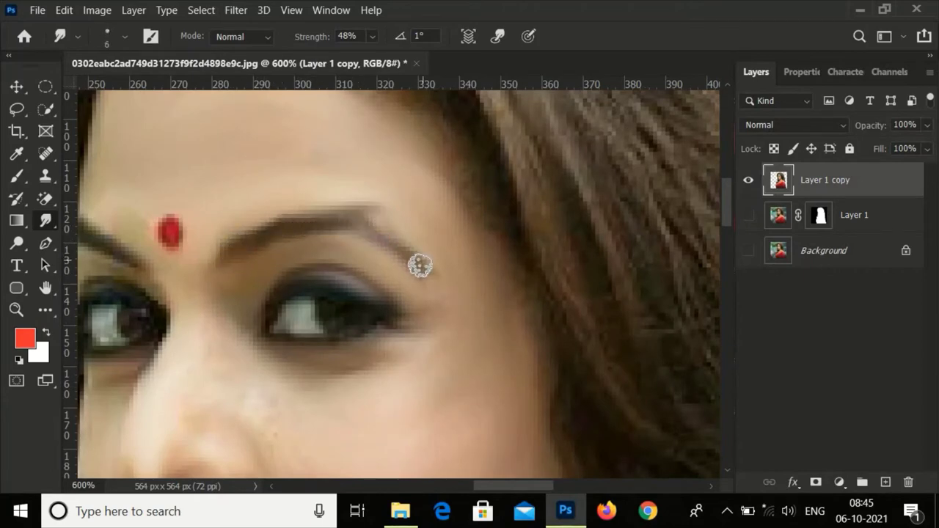
left_click_drag(288, 437, 466, 374)
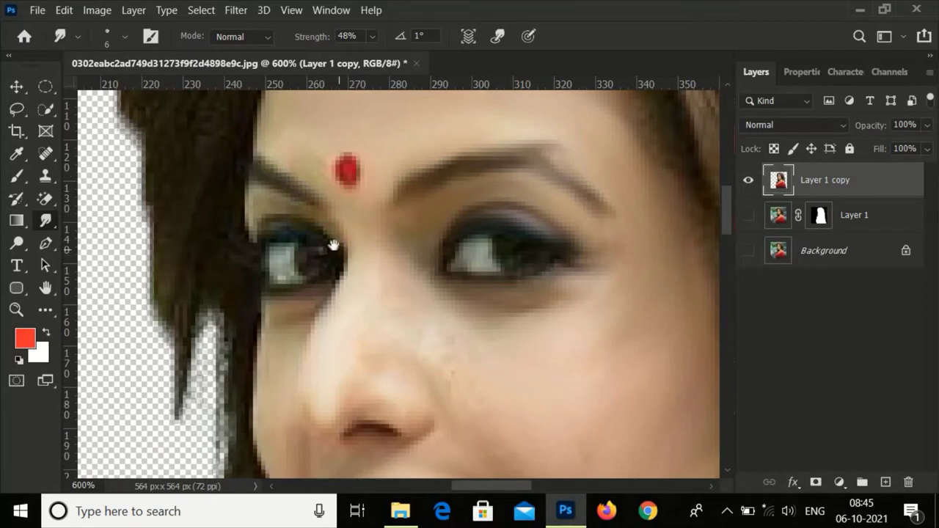
left_click_drag(333, 245, 305, 229)
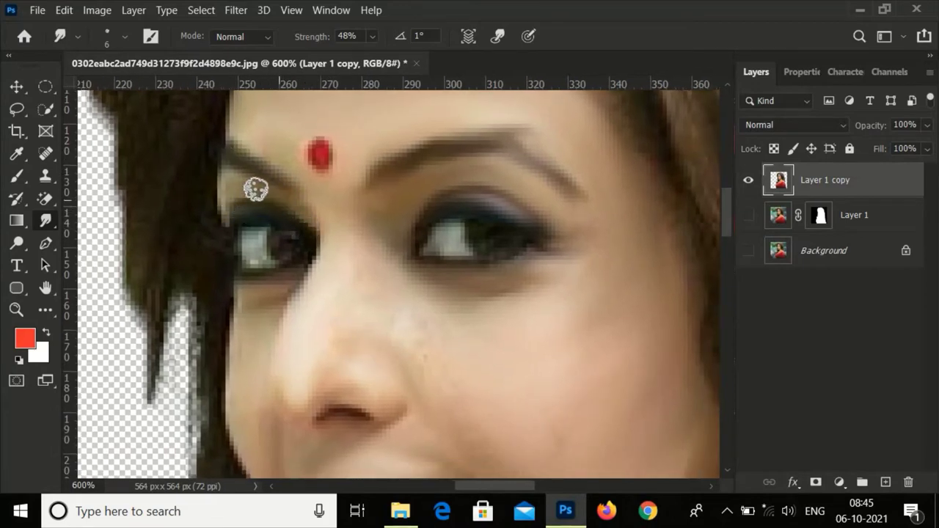
mouse_move(229, 180)
left_mouse_down()
mouse_move(253, 267)
mouse_move(287, 273)
mouse_move(266, 283)
mouse_move(243, 220)
mouse_move(257, 225)
mouse_move(257, 242)
mouse_move(286, 235)
mouse_move(284, 268)
mouse_move(291, 270)
left_mouse_up()
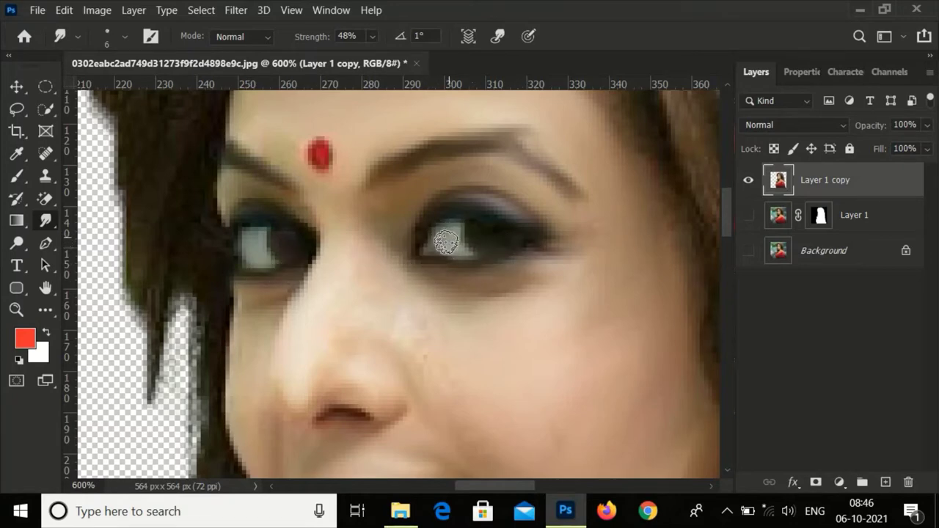
left_click_drag(445, 220, 416, 281)
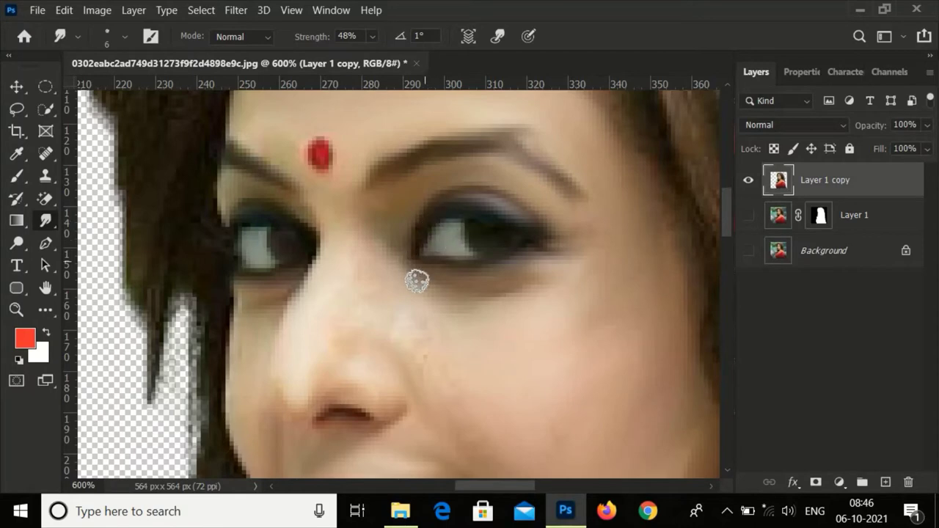
left_click_drag(426, 330, 444, 350)
- At 300% with a larger smudge brush, smooth the neck and collarbone skin down to the neckline
key("ctrl+plus")
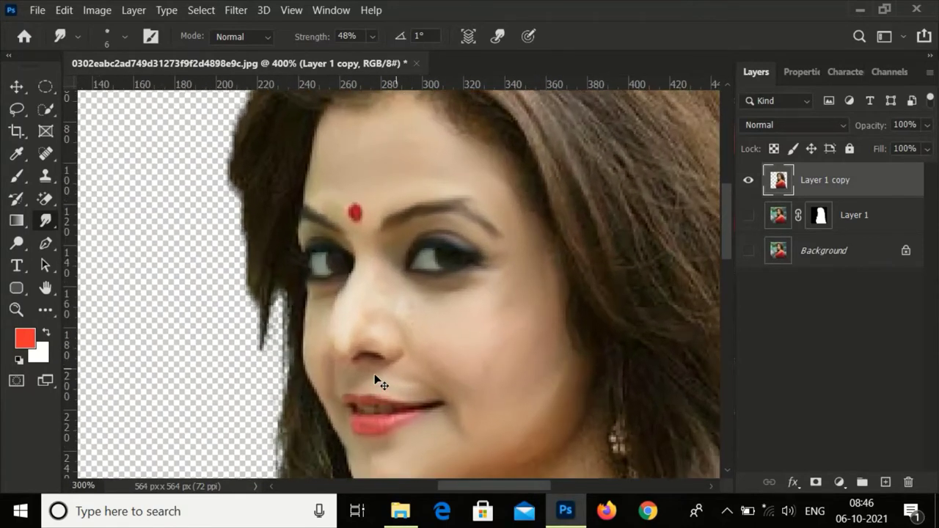
key("ctrl+plus")
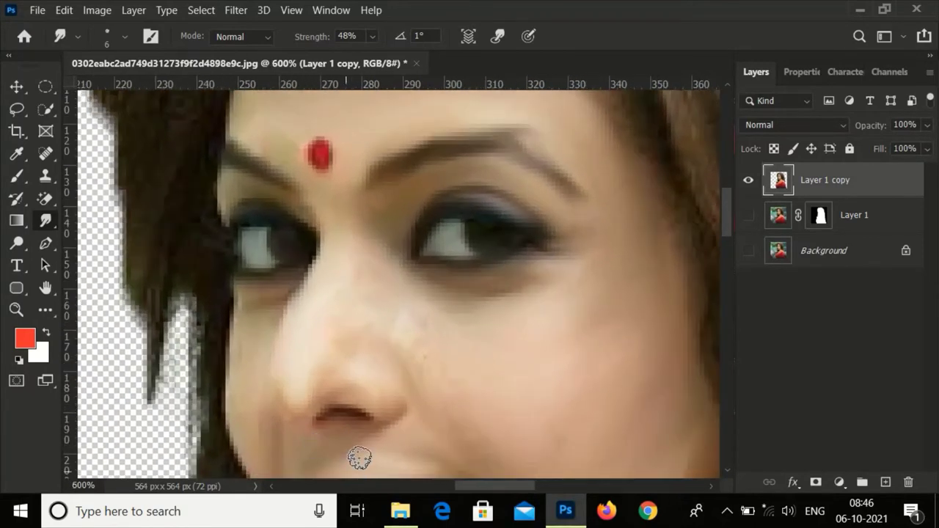
key("ctrl+minus")
key("ctrl+minus")
key("ctrl+minus")
scroll(513, 397, "down", 4)
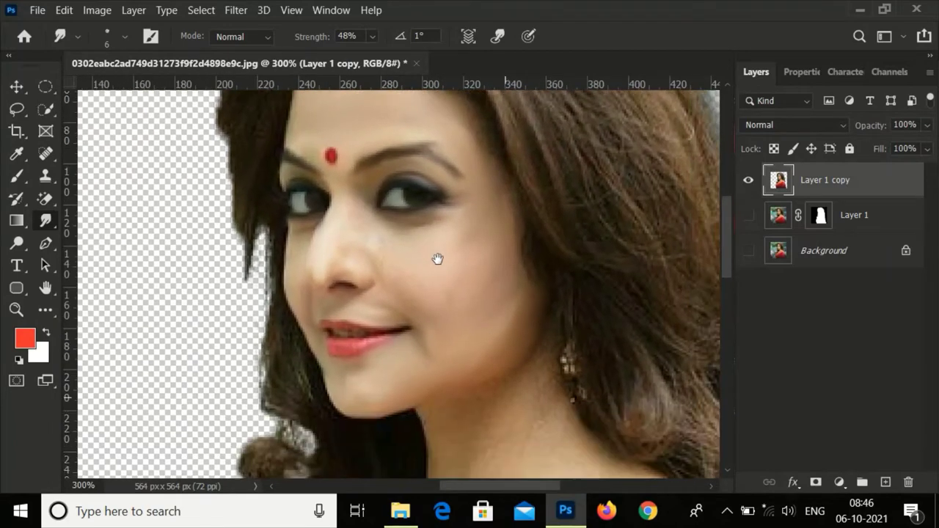
scroll(471, 307, "down", 1)
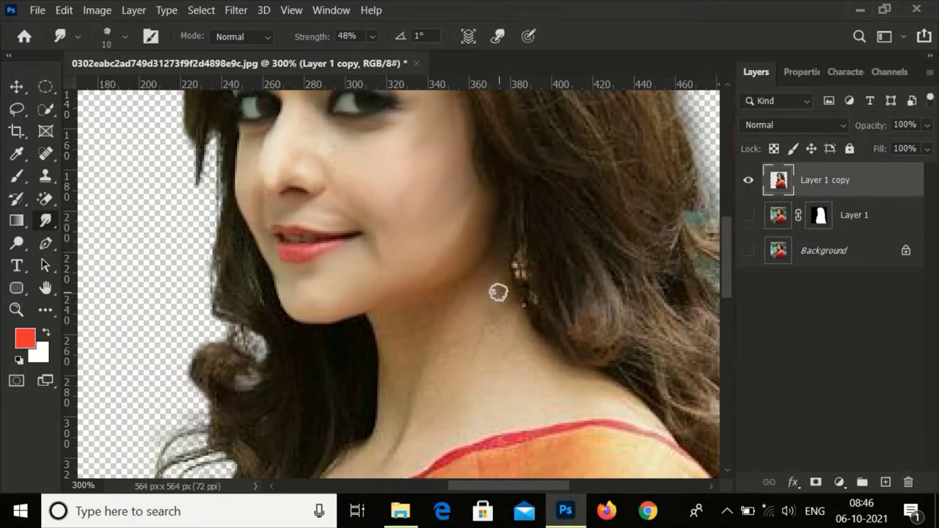
key("bracketright")
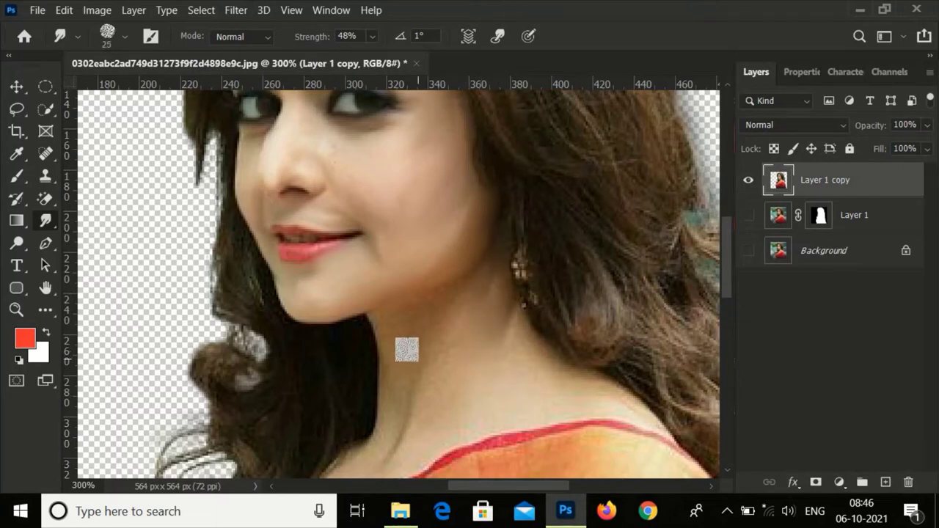
key("bracketleft")
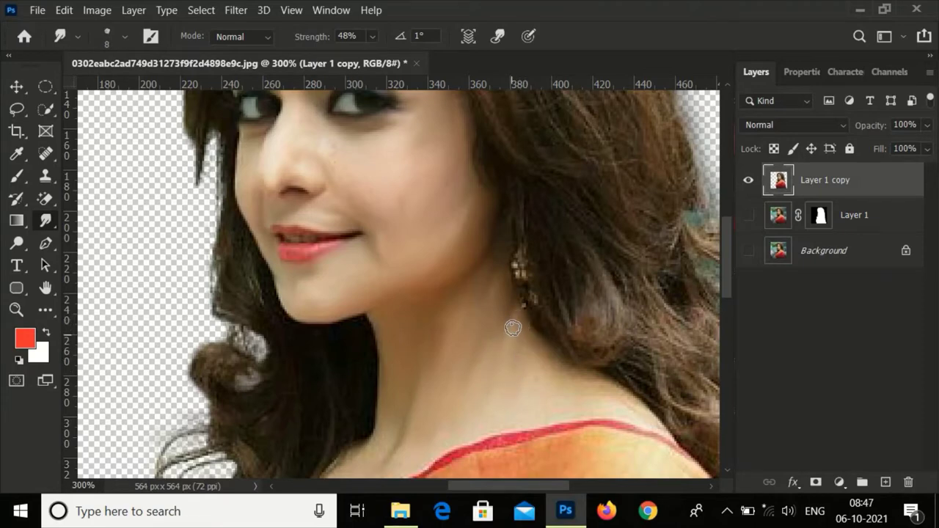
key("bracketright")
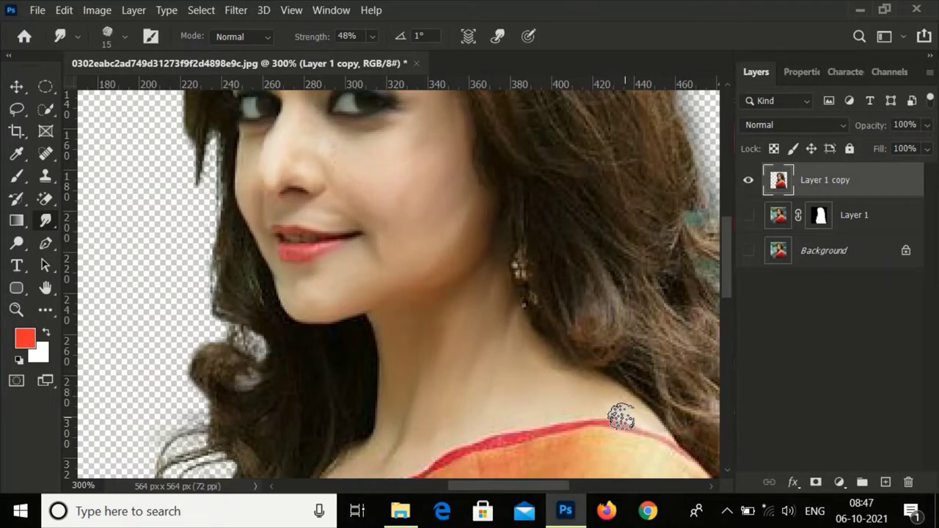
left_click_drag(478, 419, 503, 340)
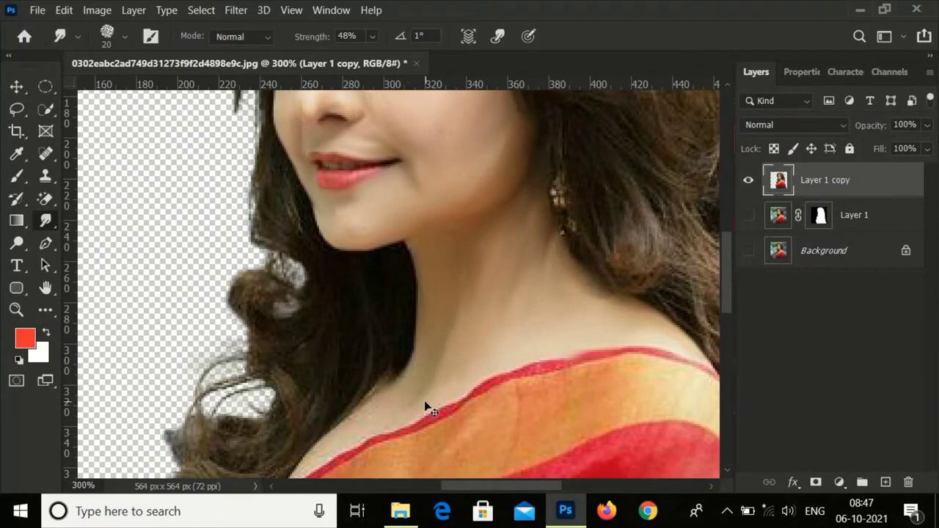
mouse_move(425, 403)
left_mouse_down()
mouse_move(420, 364)
mouse_move(388, 395)
mouse_move(469, 336)
left_mouse_up()
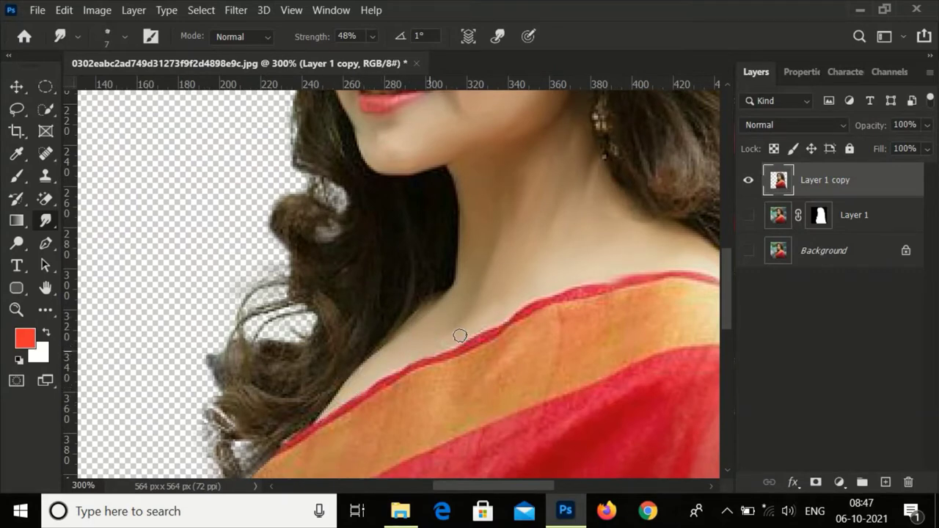
- Smudge the shoulder edge beside the hair and the red sari neckline
scroll(527, 286, "down", 3)
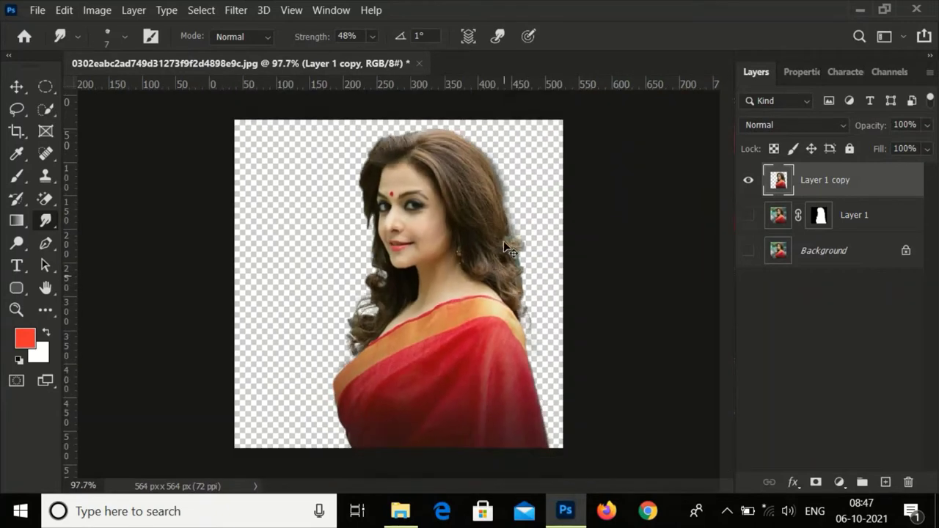
scroll(503, 240, "down", 2)
scroll(455, 381, "up", 1)
scroll(398, 419, "up", 2)
scroll(387, 130, "up", 1)
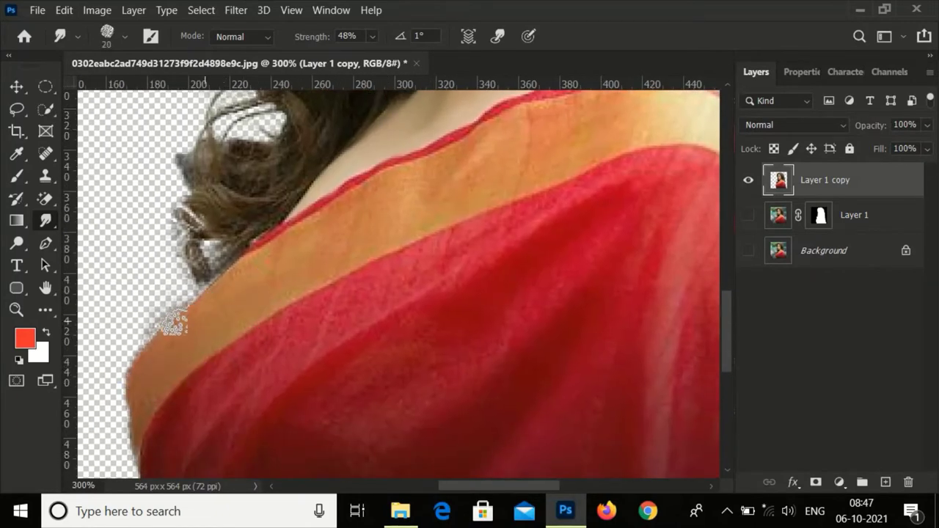
mouse_move(293, 252)
left_mouse_down()
mouse_move(336, 199)
mouse_move(422, 171)
left_mouse_up()
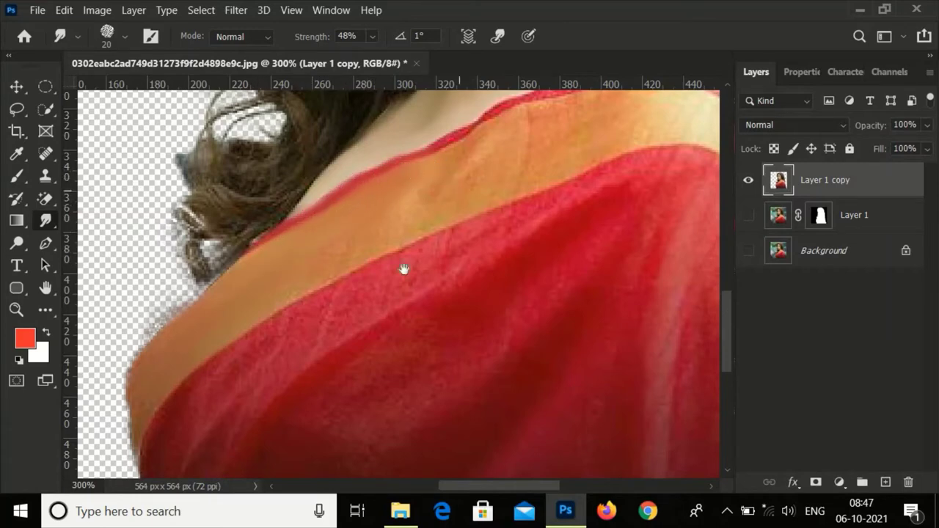
left_click_drag(404, 269, 338, 349)
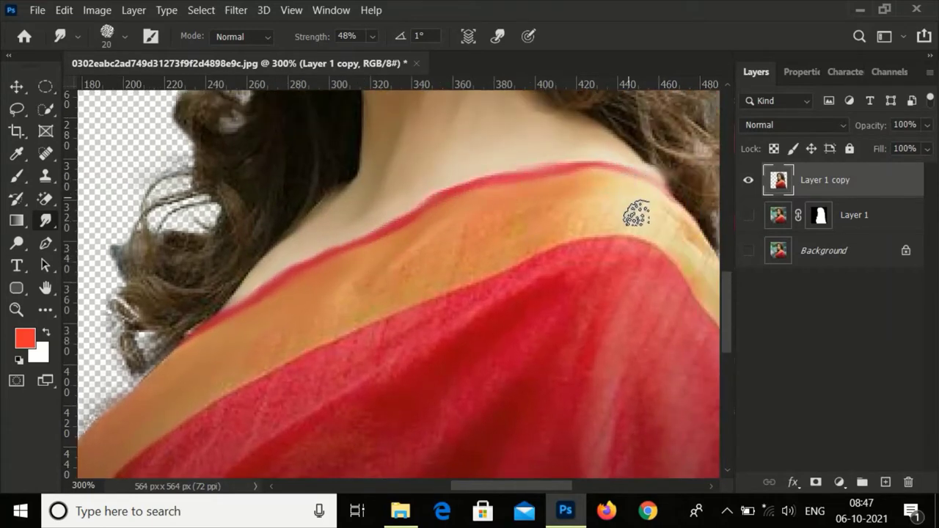
mouse_move(636, 213)
left_mouse_down()
mouse_move(650, 195)
mouse_move(602, 178)
mouse_move(543, 210)
left_mouse_up()
- Blend the red fabric into the orange shoulder border
mouse_move(290, 297)
left_mouse_down()
mouse_move(457, 215)
mouse_move(366, 238)
left_mouse_up()
left_click_drag(606, 154, 442, 291)
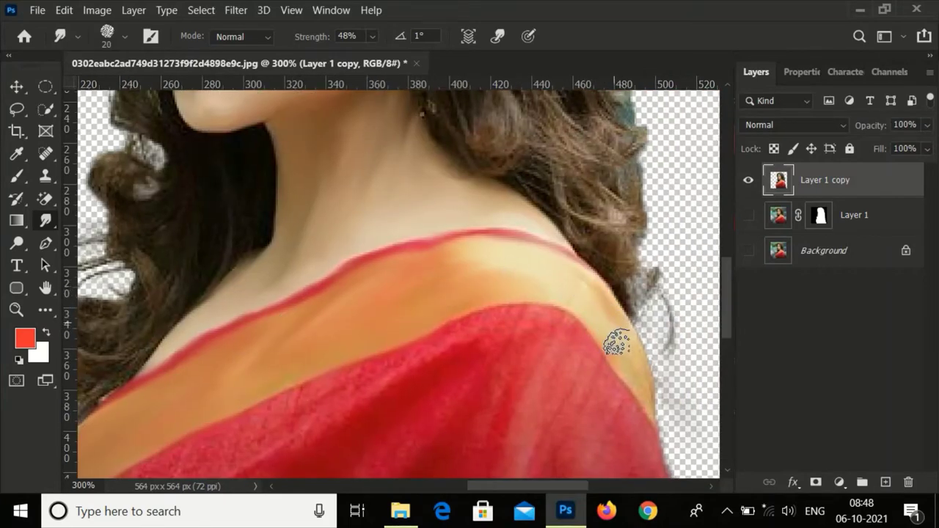
left_click_drag(672, 435, 639, 396)
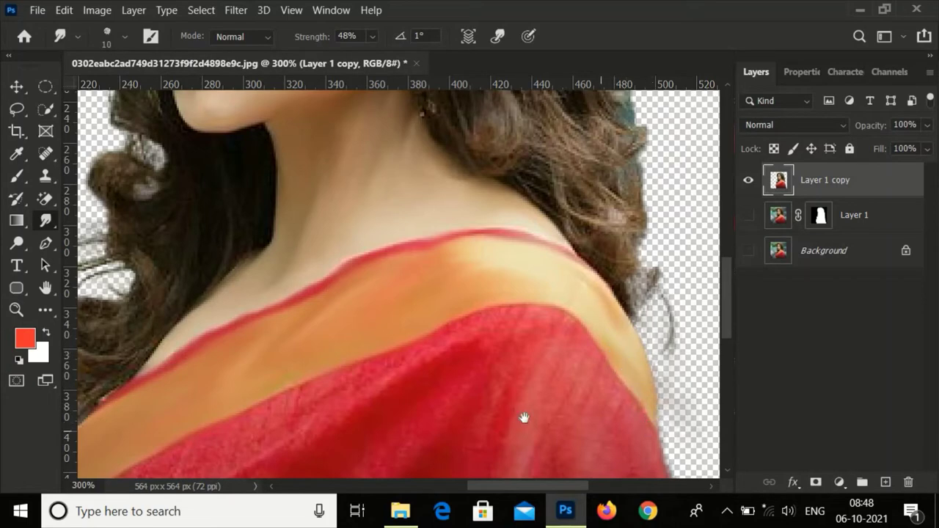
left_click_drag(524, 418, 598, 276)
left_click_drag(556, 184, 344, 286)
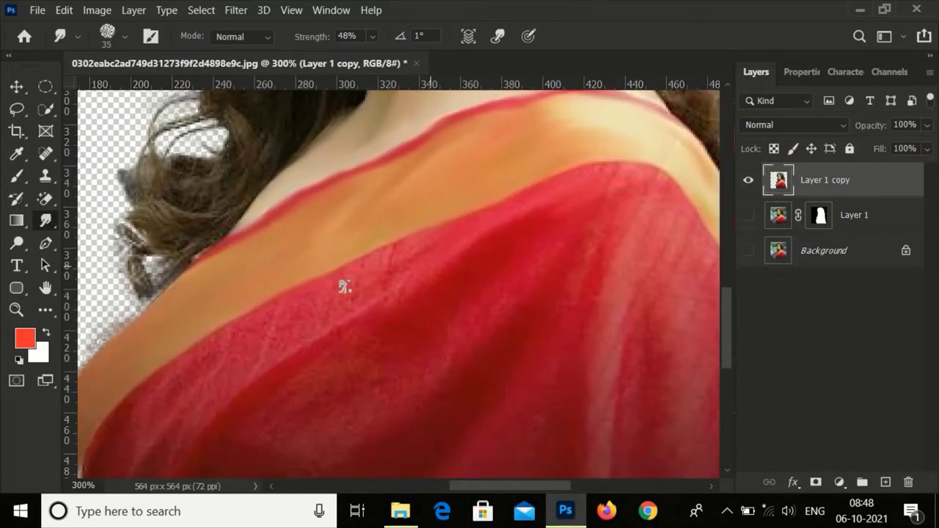
- Smudge the red sari folds across the shoulder and down to the lower edge
left_click_drag(278, 281, 377, 207)
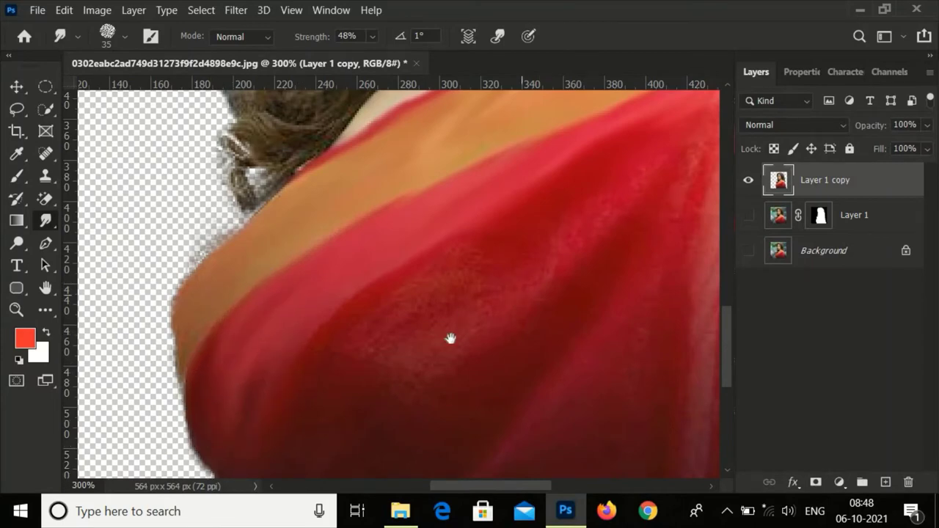
left_click_drag(450, 338, 384, 367)
left_click_drag(297, 379, 348, 254)
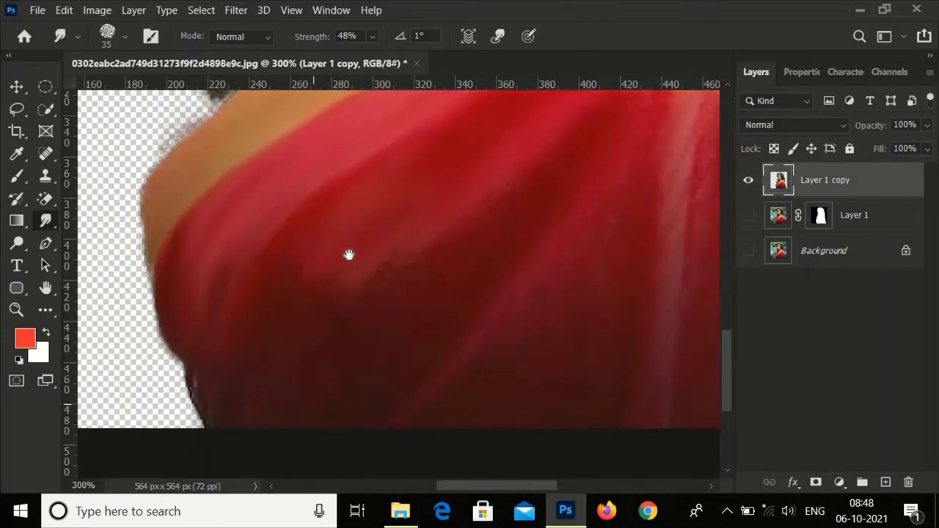
left_click_drag(299, 419, 361, 318)
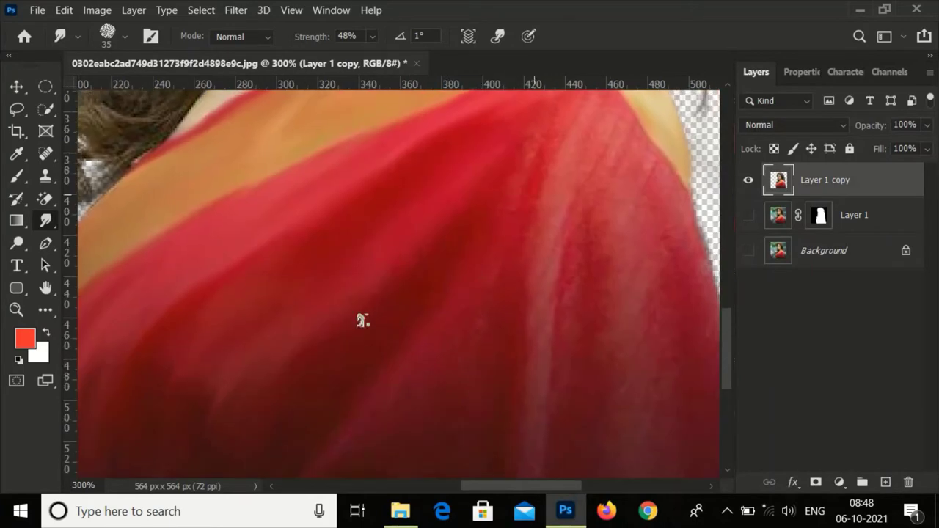
left_click_drag(511, 203, 505, 283)
left_click_drag(549, 160, 495, 212)
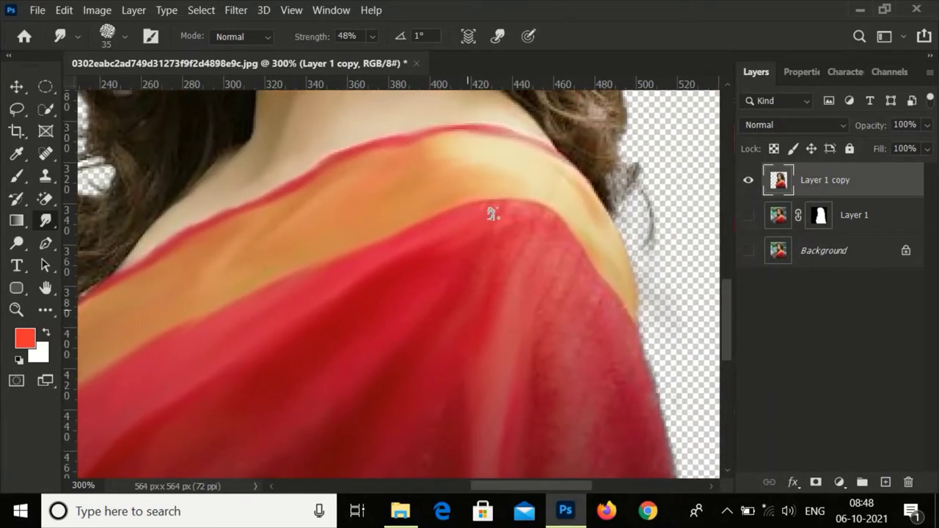
left_click_drag(501, 282, 435, 158)
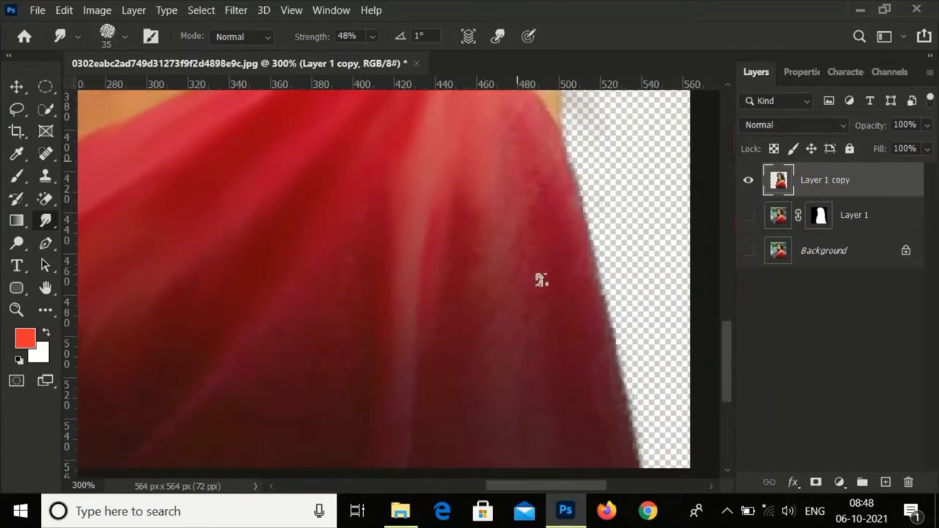
left_click_drag(539, 291, 543, 324)
left_click_drag(591, 413, 575, 266)
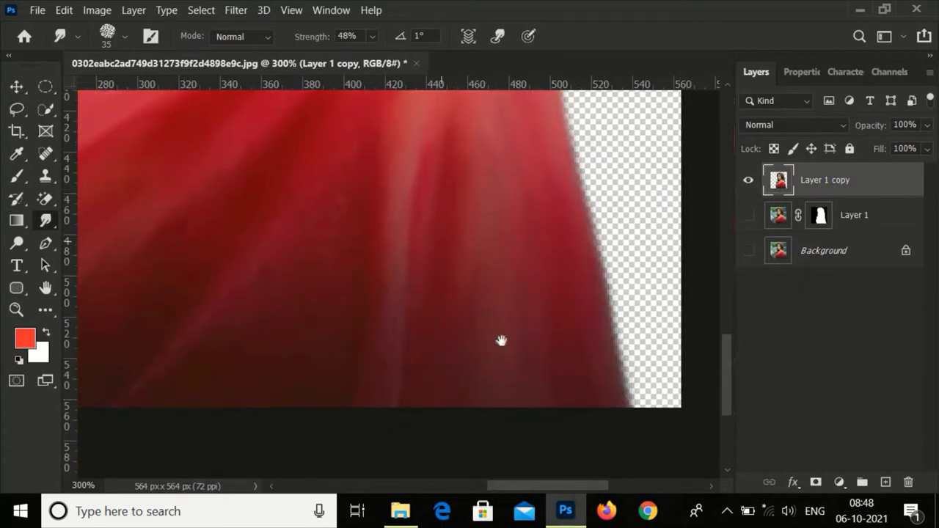
left_click_drag(501, 340, 396, 237)
left_click_drag(501, 199, 420, 301)
left_click_drag(473, 243, 480, 323)
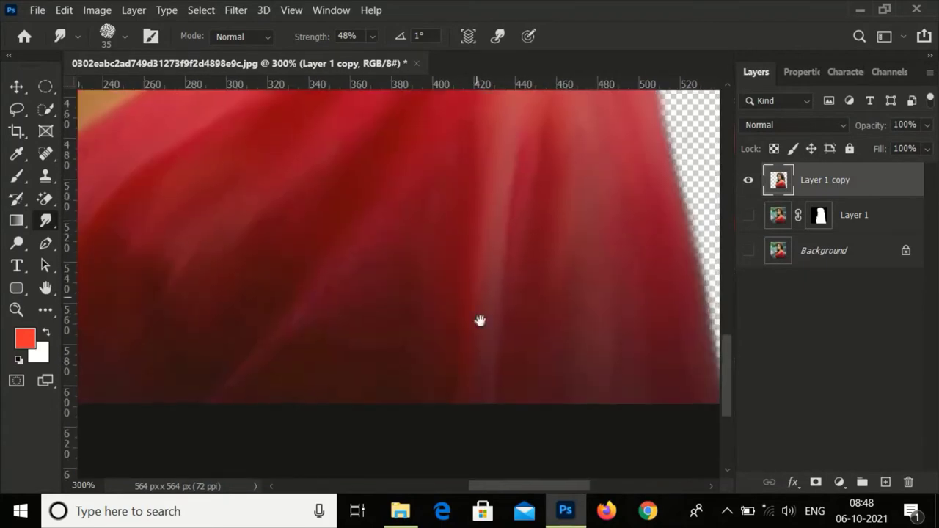
- Smudge the hair strands at the forehead parting with a 9 px Smudge brush
scroll(411, 394, "down", 1)
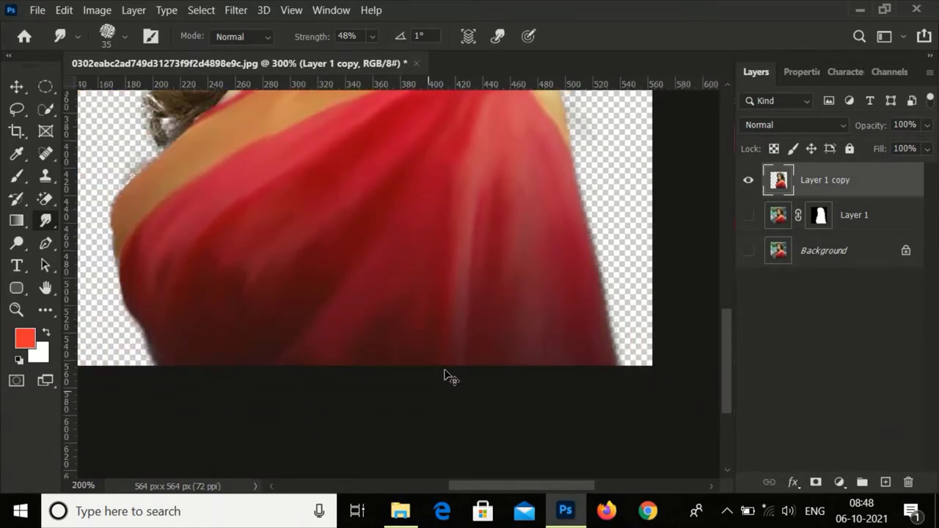
scroll(446, 377, "down", 1)
scroll(488, 335, "up", 1)
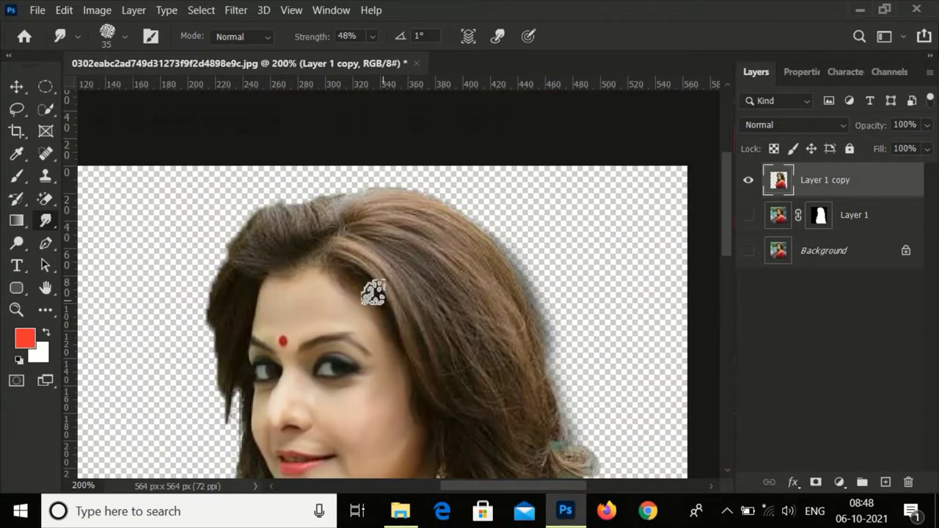
scroll(373, 293, "up", 1)
scroll(305, 288, "up", 1)
scroll(275, 277, "up", 1)
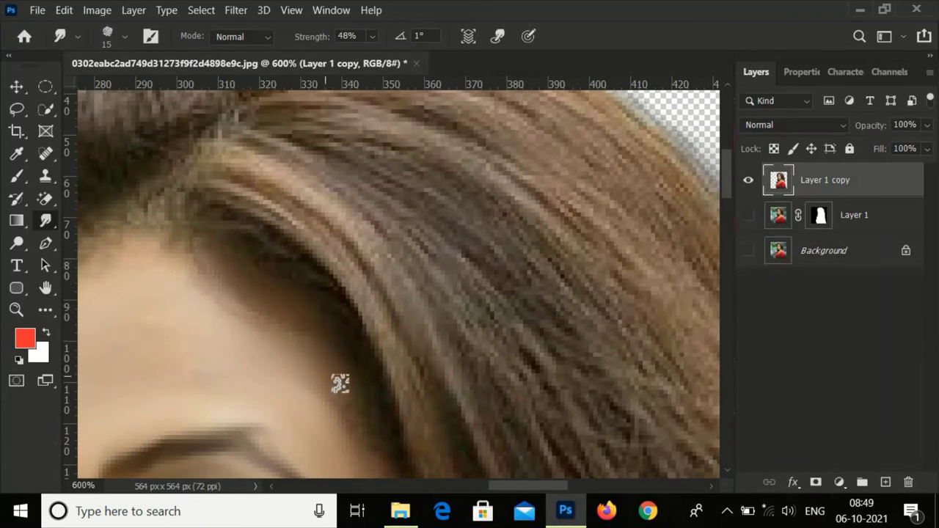
left_click_drag(534, 355, 696, 350)
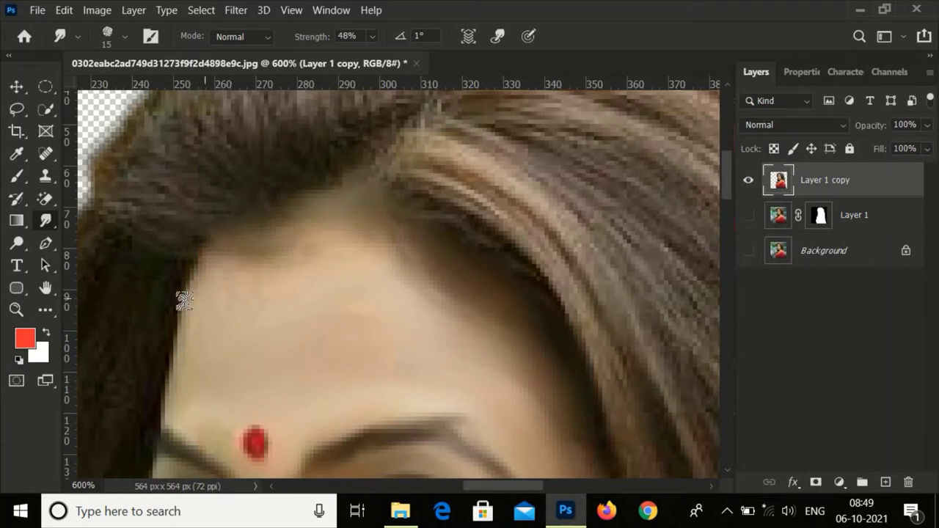
scroll(224, 325, "up", 2)
scroll(224, 325, "right", 3)
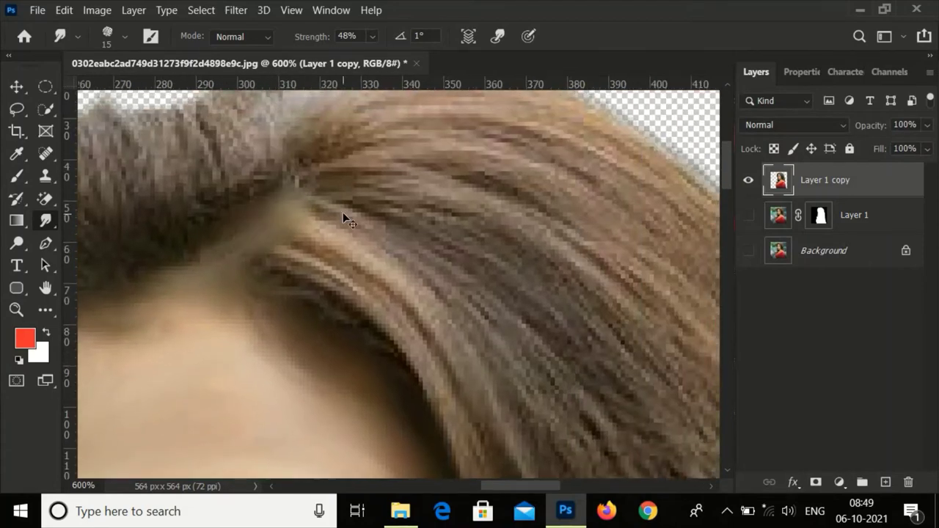
key("bracketleft")
key("bracketleft")
left_click_drag(304, 203, 247, 232)
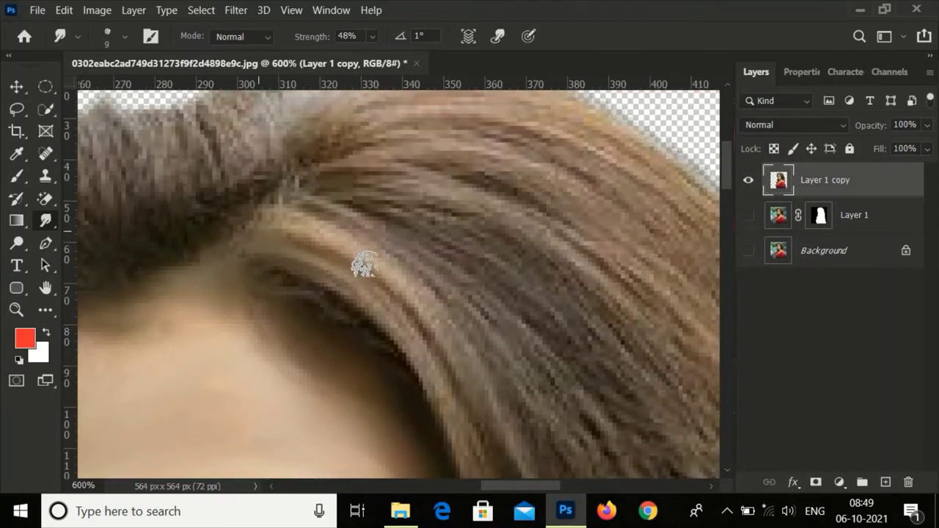
left_click_drag(363, 266, 267, 203)
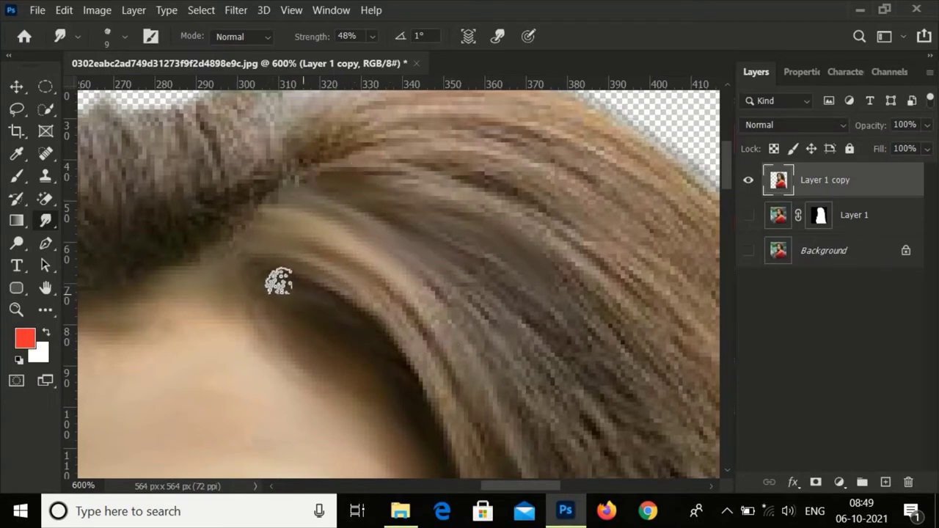
- Enlarge the Smudge brush to 20 px and smooth the right-side curls by the cheek and shoulder
scroll(435, 383, "down", 3)
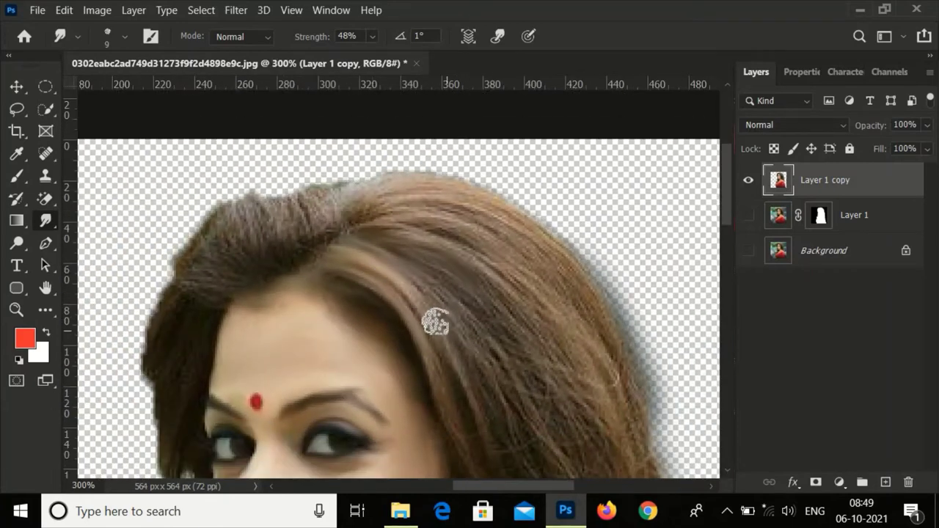
scroll(484, 289, "down", 4)
key("bracketright")
key("bracketright")
key("bracketright")
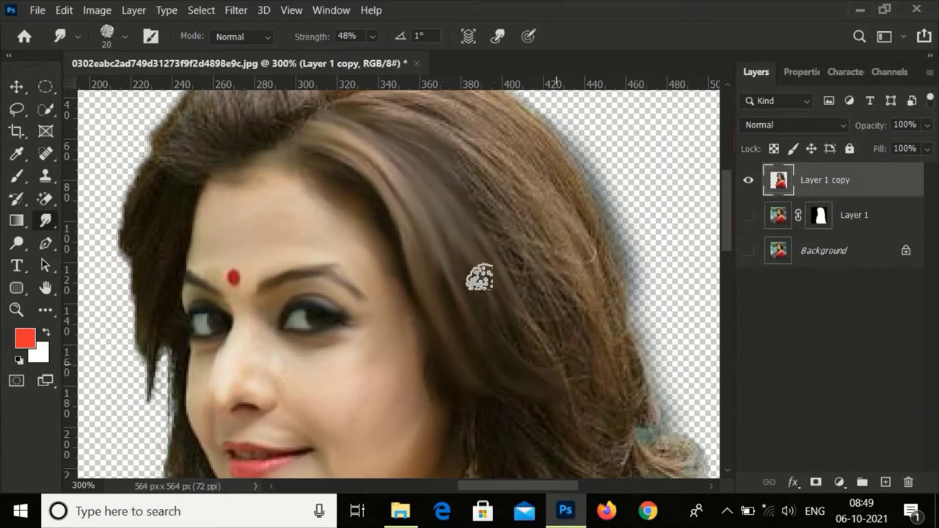
scroll(357, 152, "up", 2)
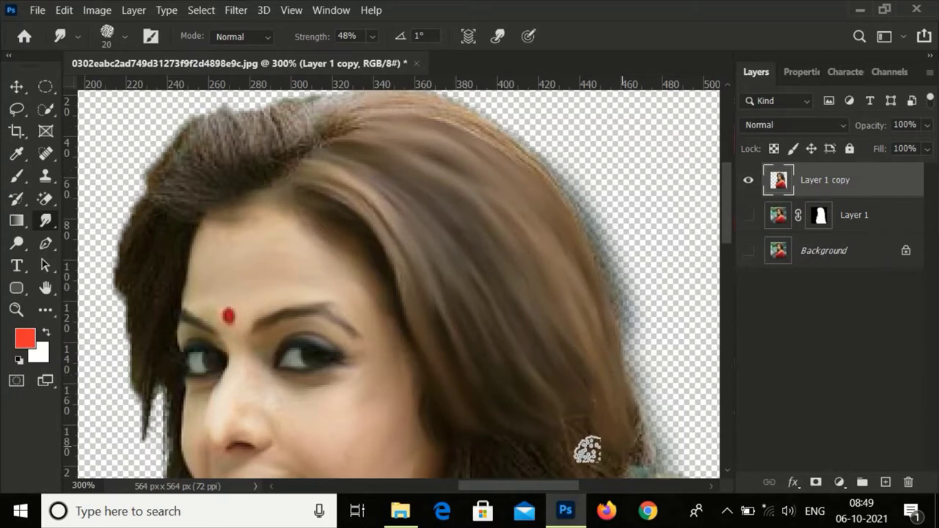
scroll(551, 383, "down", 5)
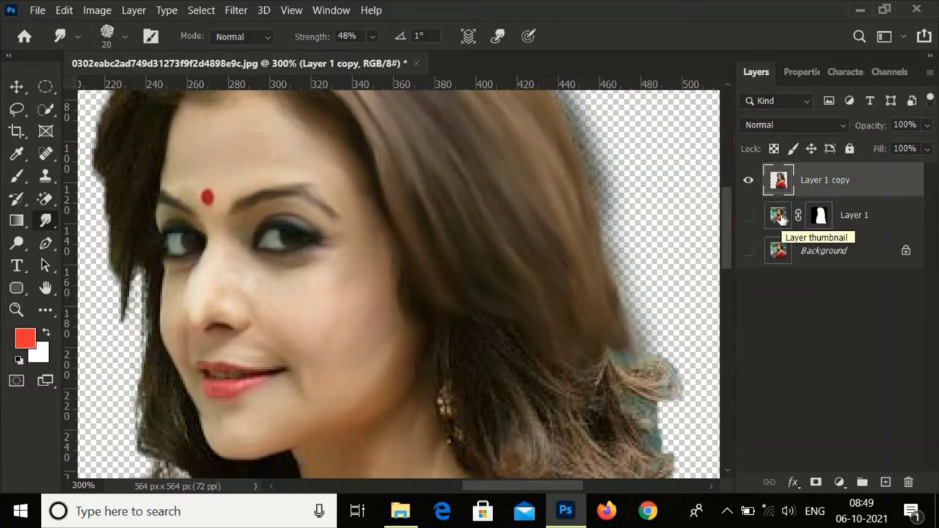
scroll(656, 253, "right", 4)
scroll(656, 254, "up", 3)
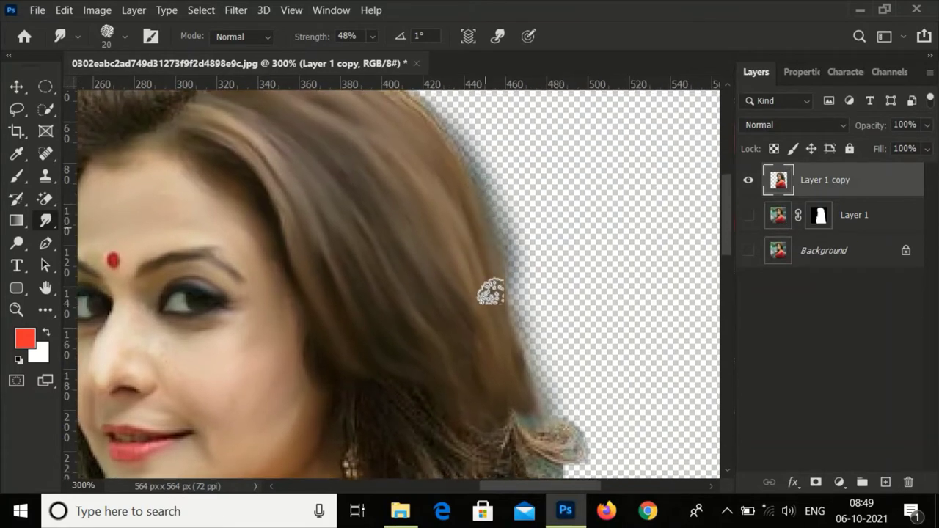
left_click_drag(538, 287, 528, 155)
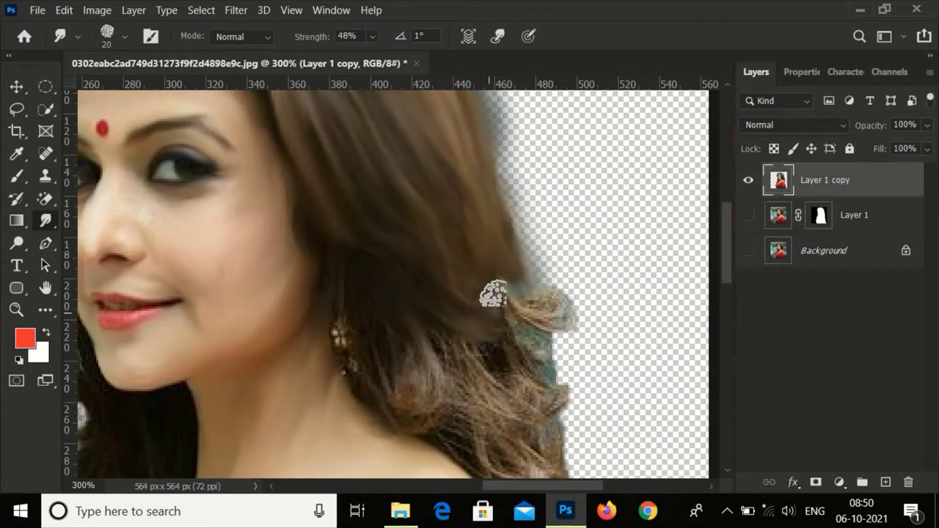
left_click_drag(492, 293, 551, 306)
mouse_move(447, 345)
left_mouse_down()
mouse_move(418, 382)
mouse_move(372, 379)
mouse_move(430, 398)
mouse_move(412, 414)
mouse_move(506, 371)
mouse_move(540, 383)
left_mouse_up()
left_click_drag(463, 352, 434, 223)
mouse_move(445, 325)
left_mouse_down()
mouse_move(471, 329)
mouse_move(495, 272)
mouse_move(490, 328)
mouse_move(503, 382)
mouse_move(535, 425)
left_mouse_up()
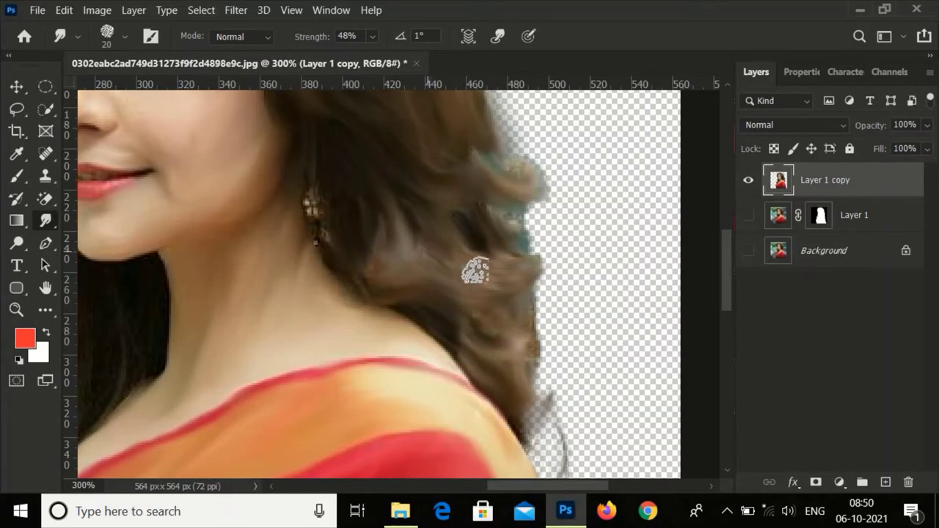
key("ctrl+minus")
key("ctrl+minus")
- Smudge the hair tuft at the crown and the left hair edge into smooth strands
key("ctrl+plus")
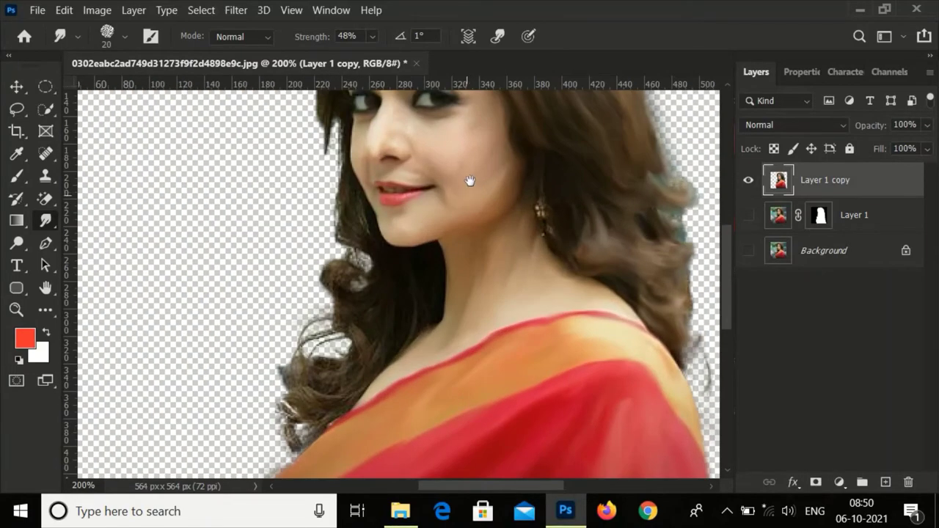
scroll(470, 183, "up", 3)
scroll(440, 272, "up", 3)
key("ctrl+plus")
key("ctrl+plus")
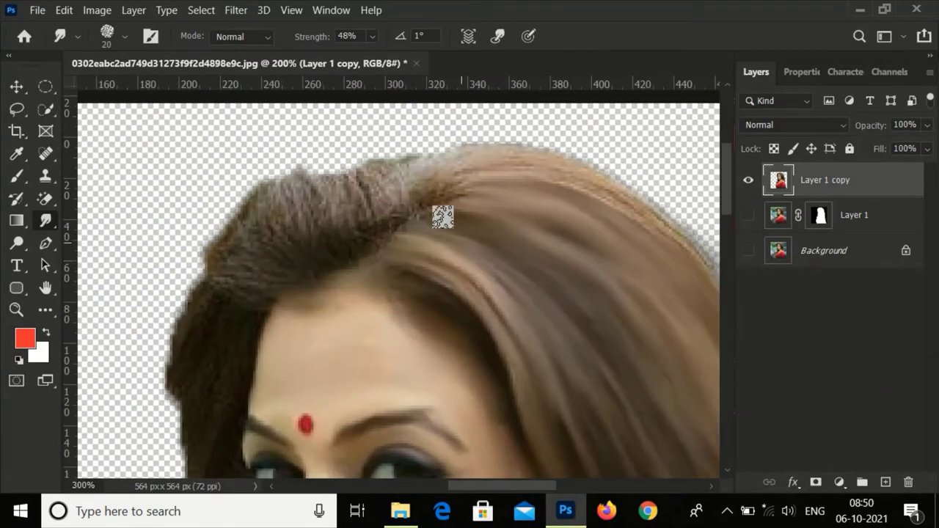
left_click_drag(575, 239, 375, 138)
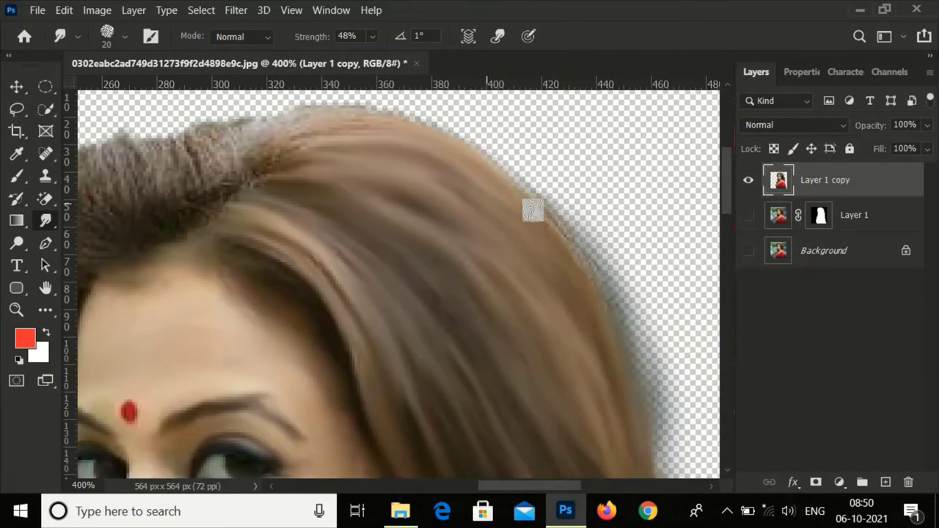
left_click_drag(604, 342, 730, 457)
left_click_drag(397, 174, 351, 185)
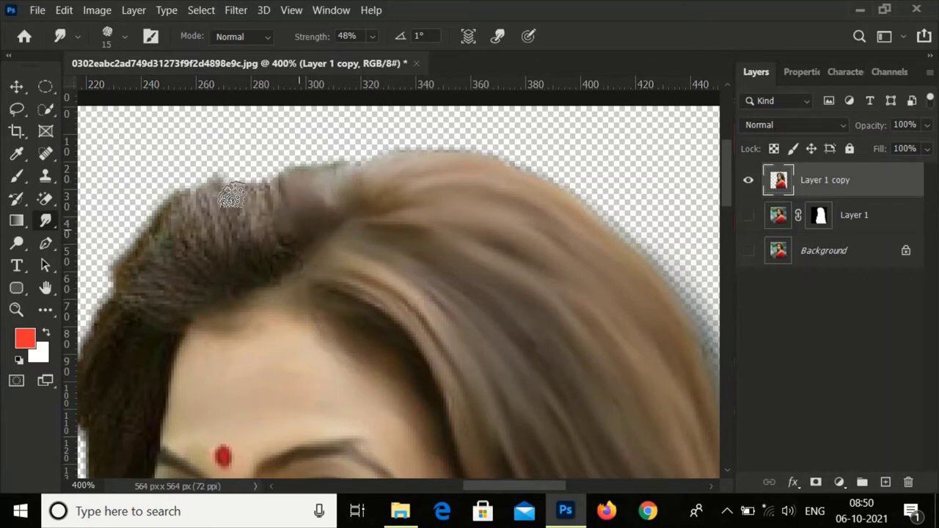
mouse_move(300, 211)
left_mouse_down()
mouse_move(251, 238)
mouse_move(193, 199)
mouse_move(218, 227)
mouse_move(212, 196)
mouse_move(262, 262)
left_mouse_up()
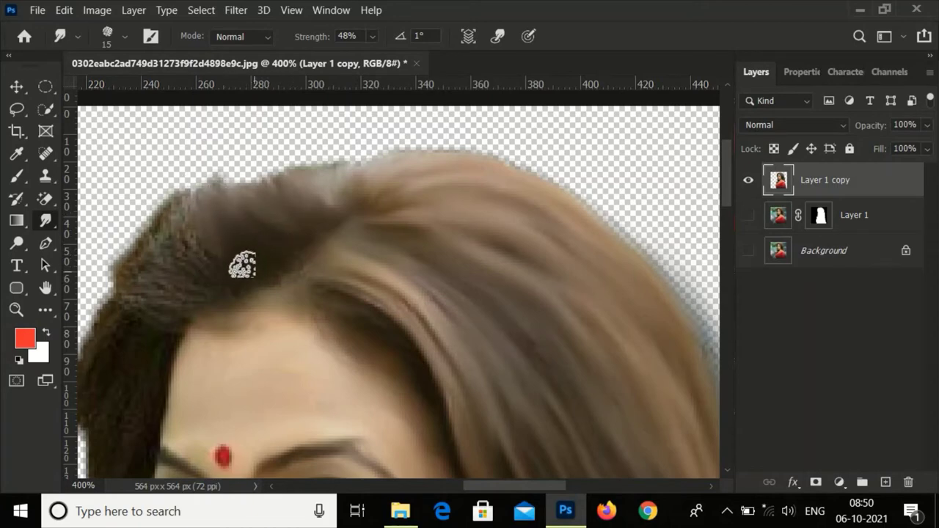
mouse_move(193, 218)
left_mouse_down()
mouse_move(218, 272)
mouse_move(172, 286)
mouse_move(125, 279)
mouse_move(168, 315)
mouse_move(146, 237)
mouse_move(164, 218)
left_mouse_up()
left_click_drag(294, 292, 409, 160)
mouse_move(227, 188)
left_mouse_down()
mouse_move(240, 204)
mouse_move(214, 218)
mouse_move(266, 213)
mouse_move(274, 199)
mouse_move(204, 312)
mouse_move(237, 297)
mouse_move(248, 386)
left_mouse_up()
- Pan down to the curls below the chin, resizing the Smudge brush to 9 then 20 px
scroll(250, 376, "down", 3)
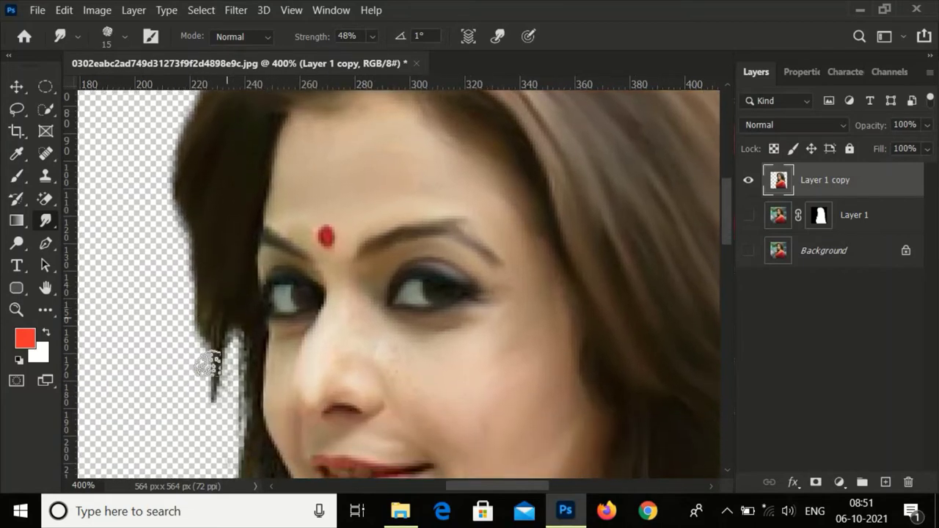
scroll(237, 371, "down", 3)
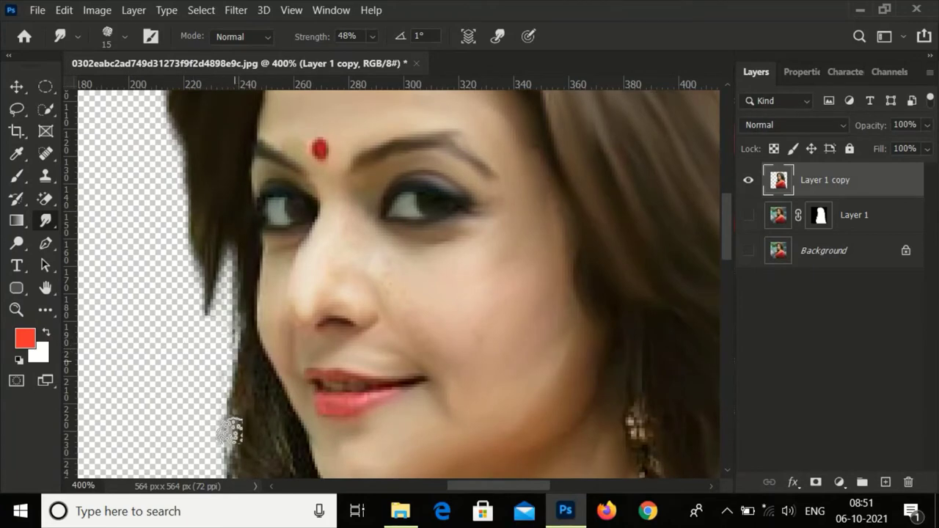
left_click_drag(309, 396, 310, 240)
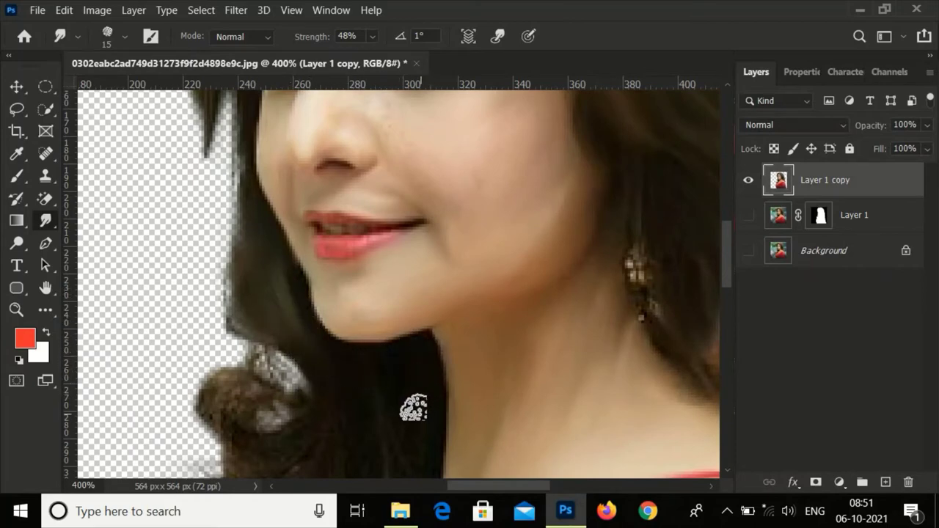
key("bracketleft")
key("bracketleft")
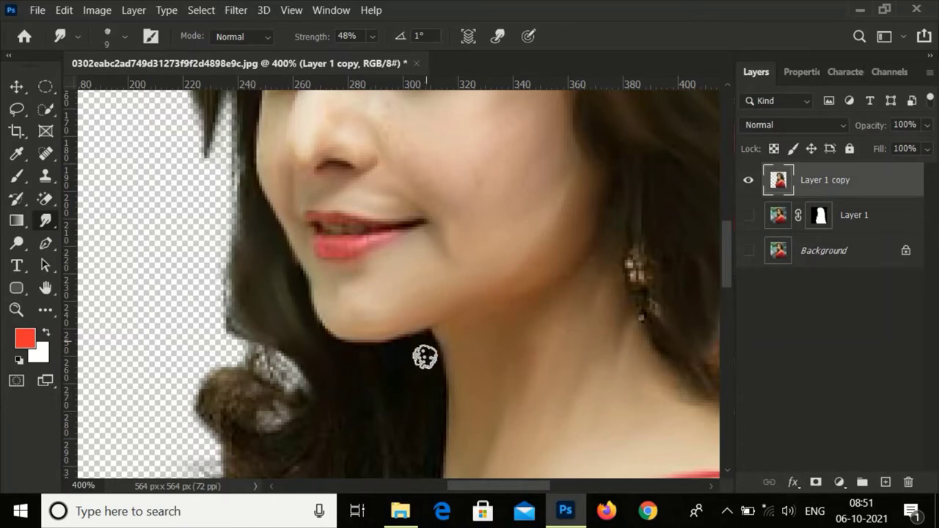
left_click_drag(409, 406, 429, 328)
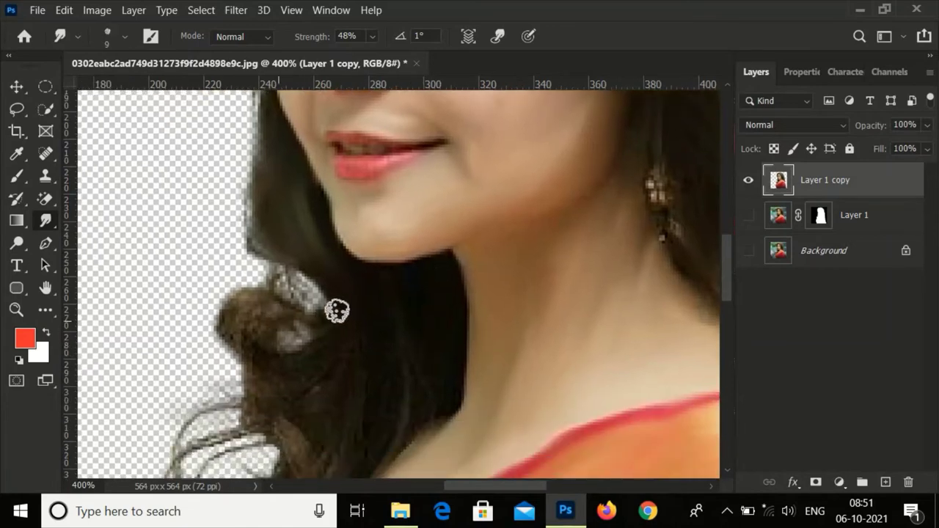
key("bracketright")
key("bracketright")
key("bracketright")
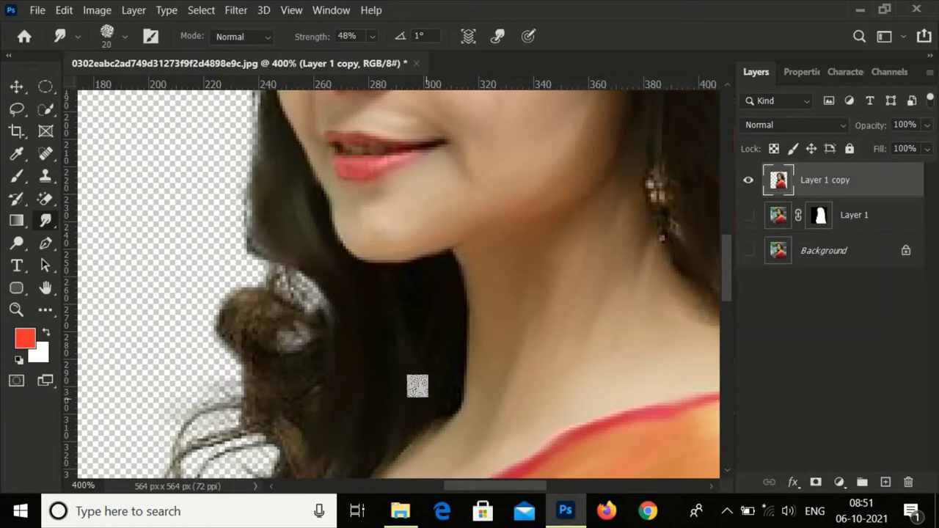
left_click_drag(430, 363, 437, 267)
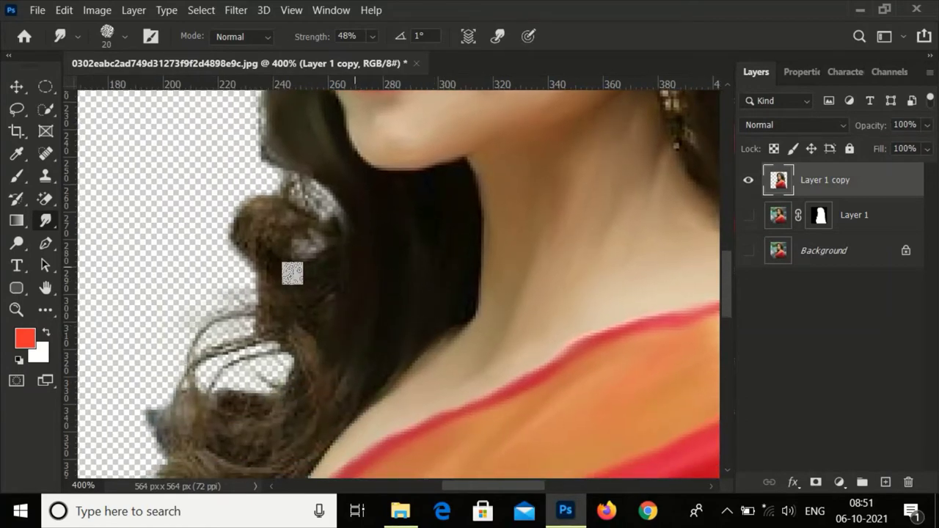
- Smudge the light curl and the lower hair curls beside the neck into smooth strokes
left_click_drag(256, 208, 249, 224)
left_click_drag(252, 305, 300, 342)
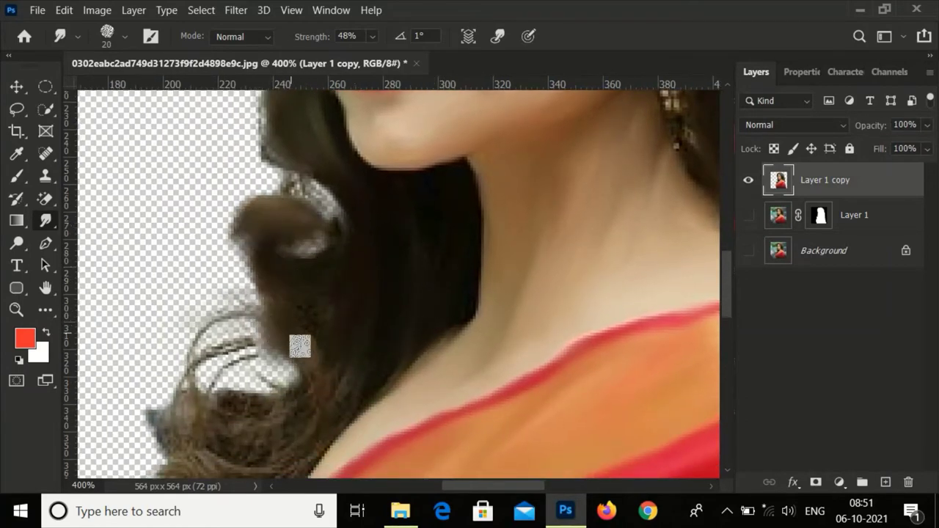
left_click_drag(294, 376, 331, 276)
left_click_drag(220, 305, 379, 261)
mouse_move(327, 323)
left_mouse_down()
mouse_move(212, 383)
mouse_move(269, 390)
mouse_move(238, 393)
left_mouse_up()
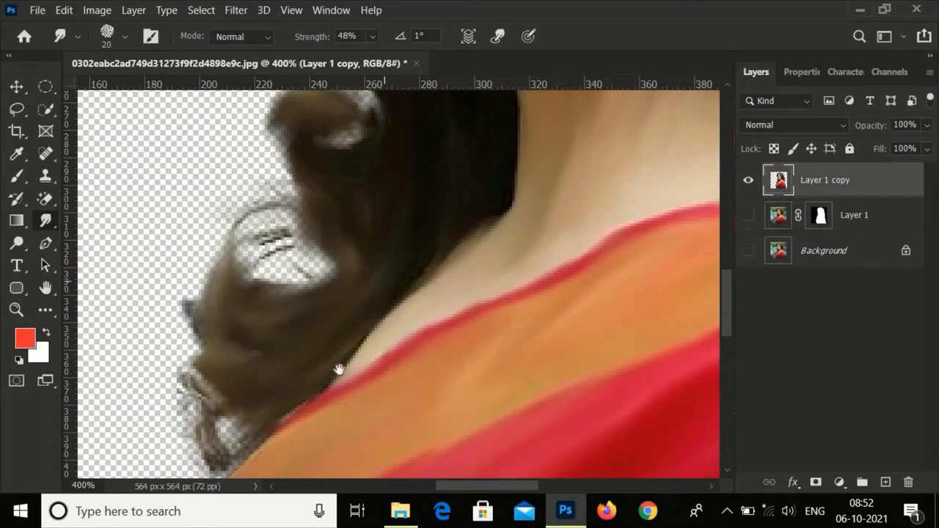
scroll(398, 235, "up", 2)
scroll(404, 314, "up", 2)
key("ctrl+0")
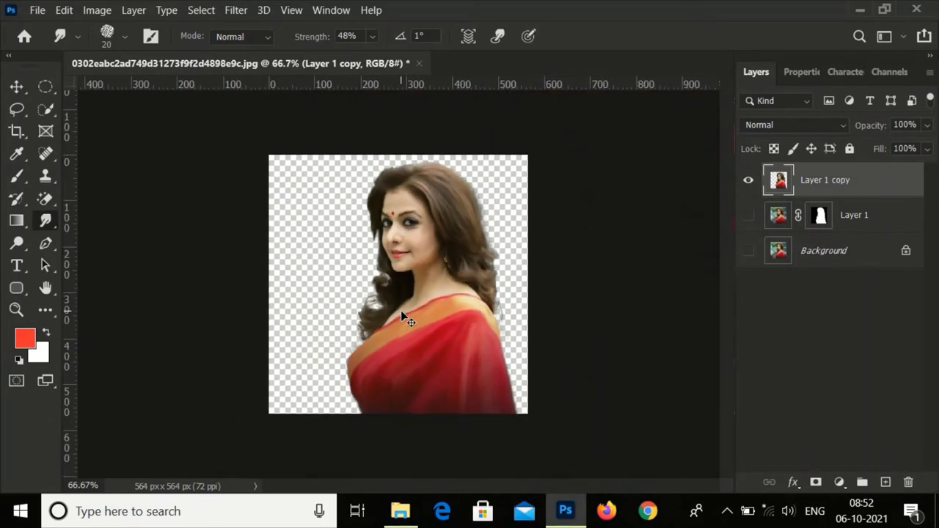
scroll(400, 315, "up", 3)
left_click(816, 484)
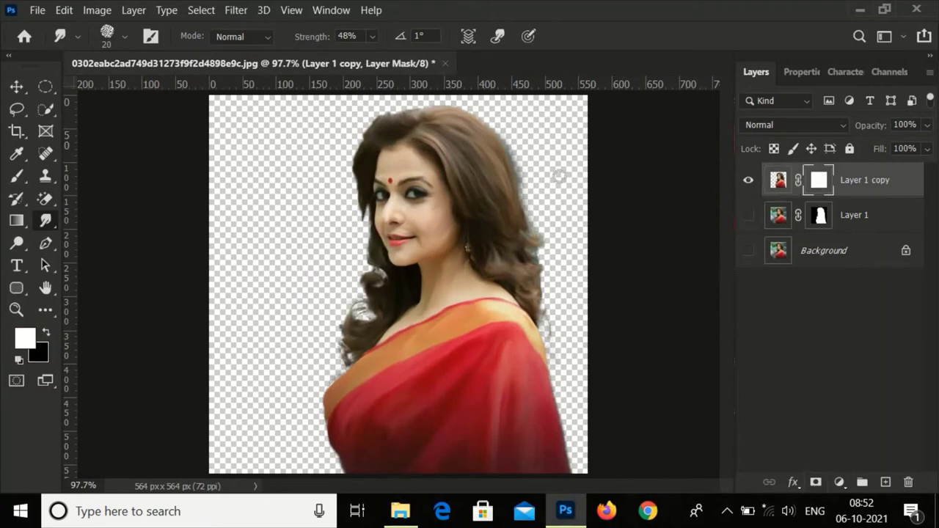
key("ctrl+1")
key("ctrl+plus")
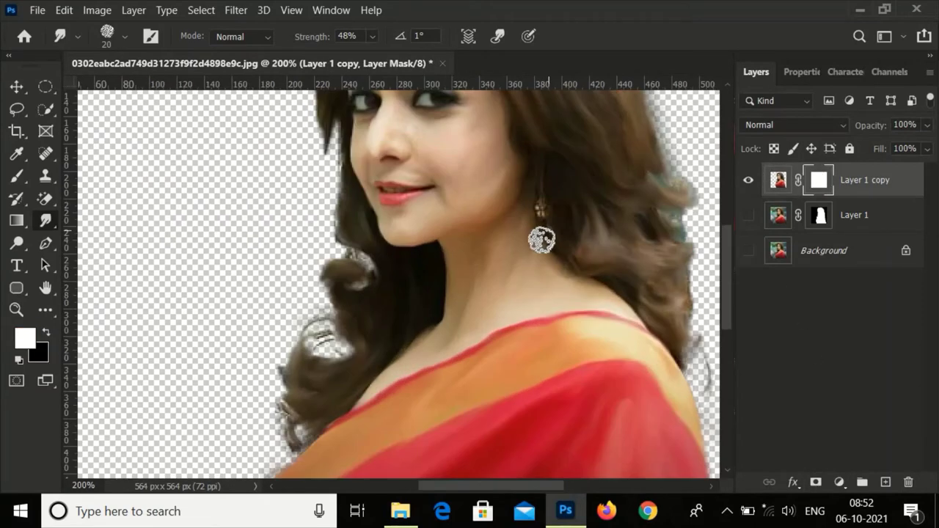
right_click(849, 185)
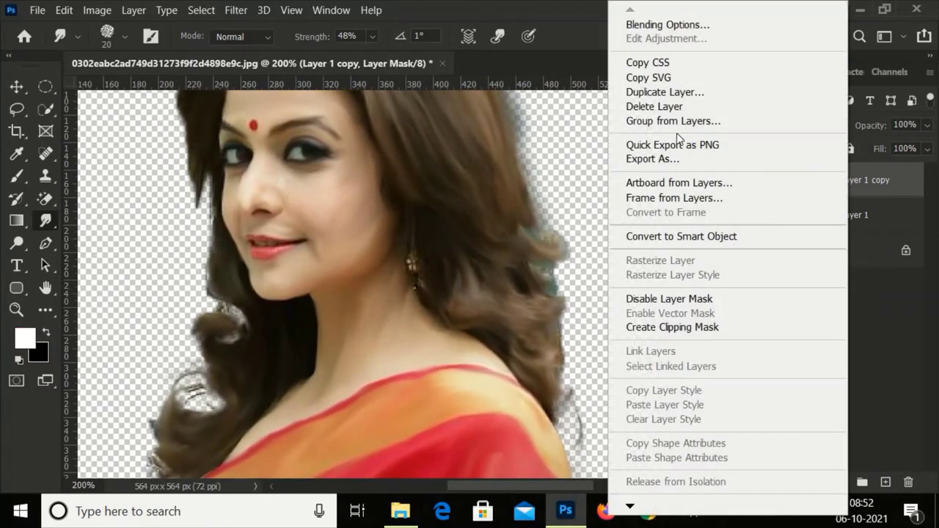
left_click(660, 105)
left_click(423, 213)
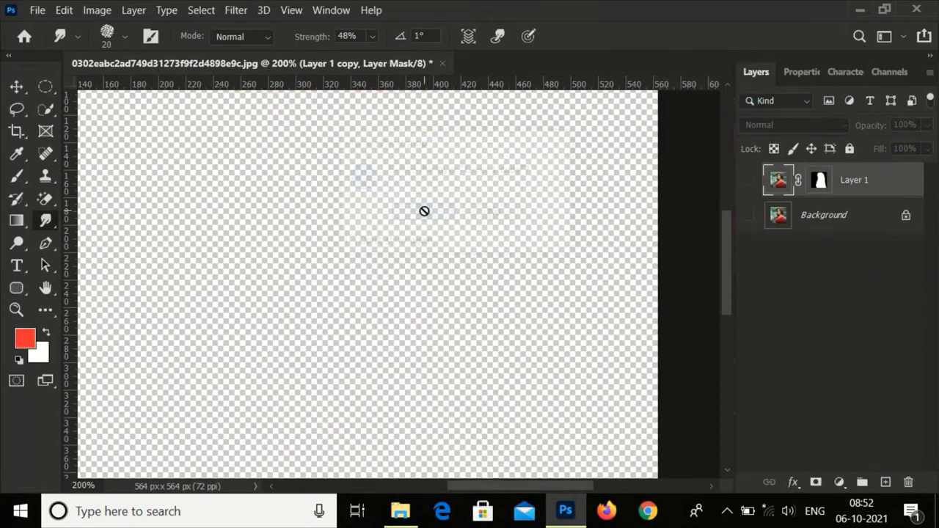
key("ctrl+z")
right_click(840, 184)
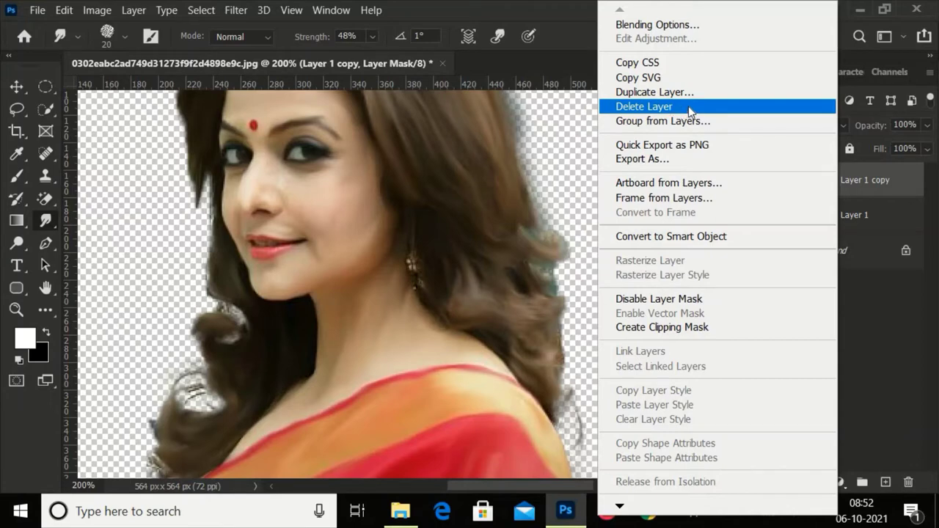
left_click(877, 177)
key("ctrl+z")
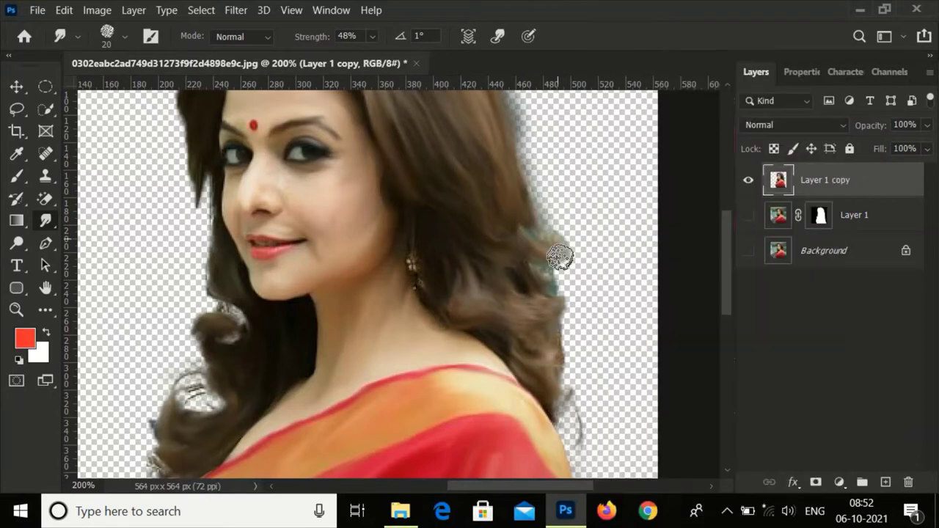
- Add a new empty layer and set the foreground colour to orange cc6633
left_click_drag(560, 256, 614, 301)
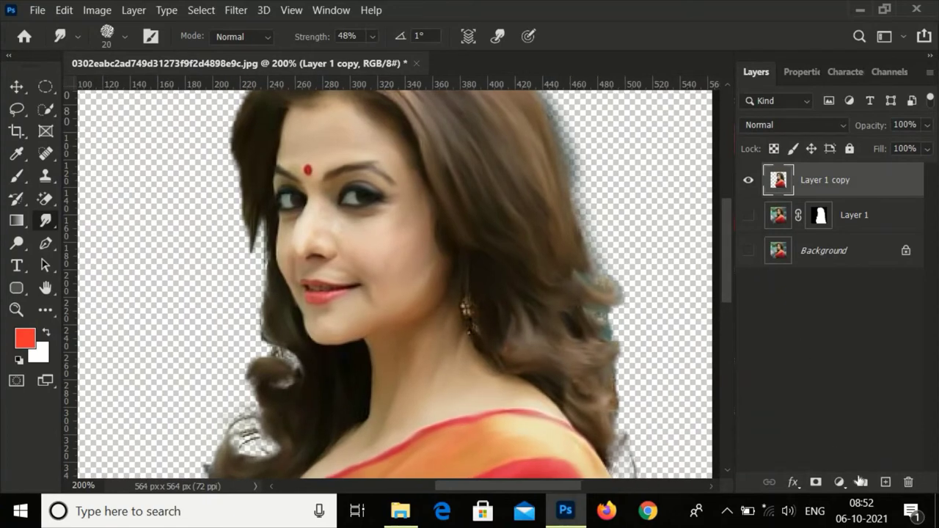
left_click_drag(465, 364, 486, 349)
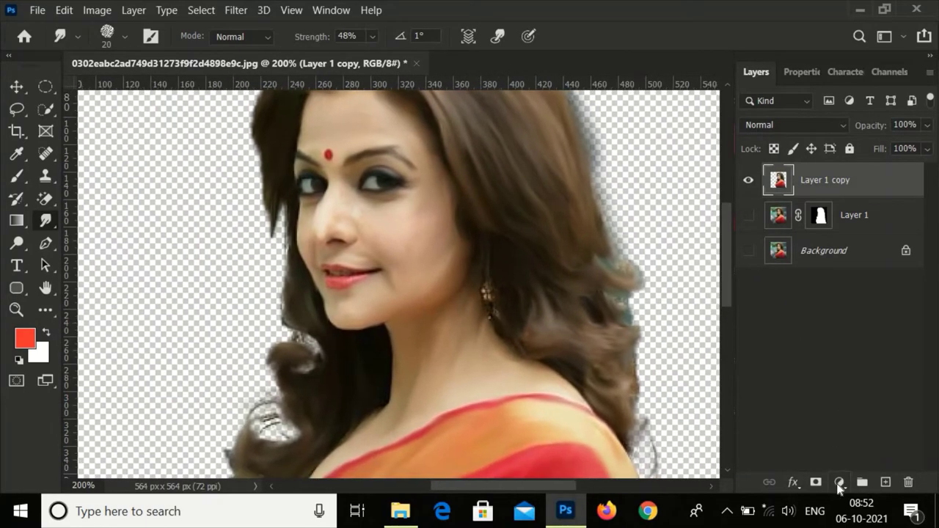
left_click(840, 484)
key("Escape")
left_click(882, 482)
left_click(25, 339)
left_click(622, 242)
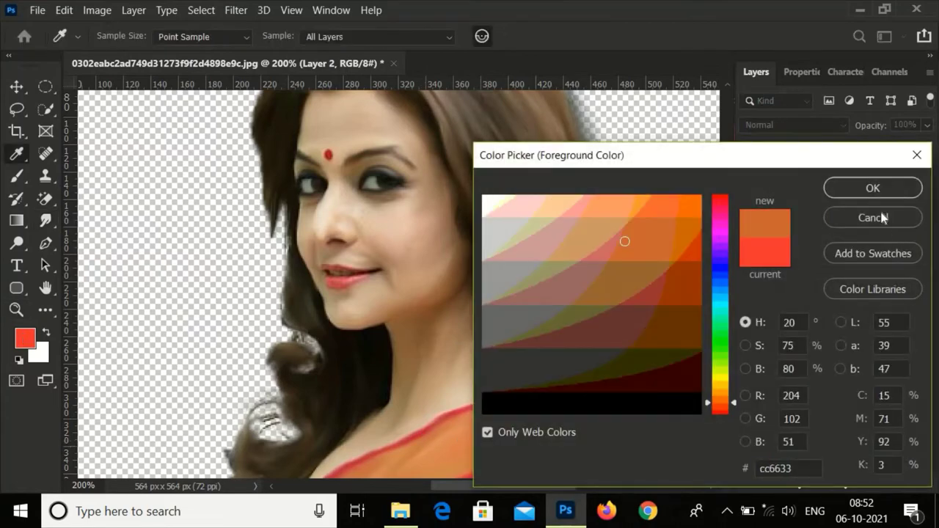
left_click(877, 190)
- Paint a soft orange tint over the forehead and eyes and set Layer 2 to Overlay
left_click(15, 178)
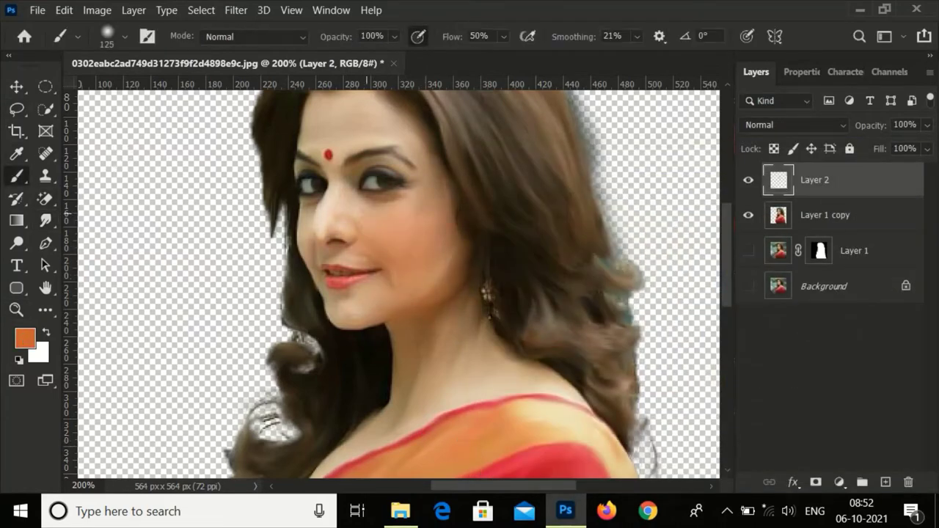
left_click_drag(358, 143, 316, 158)
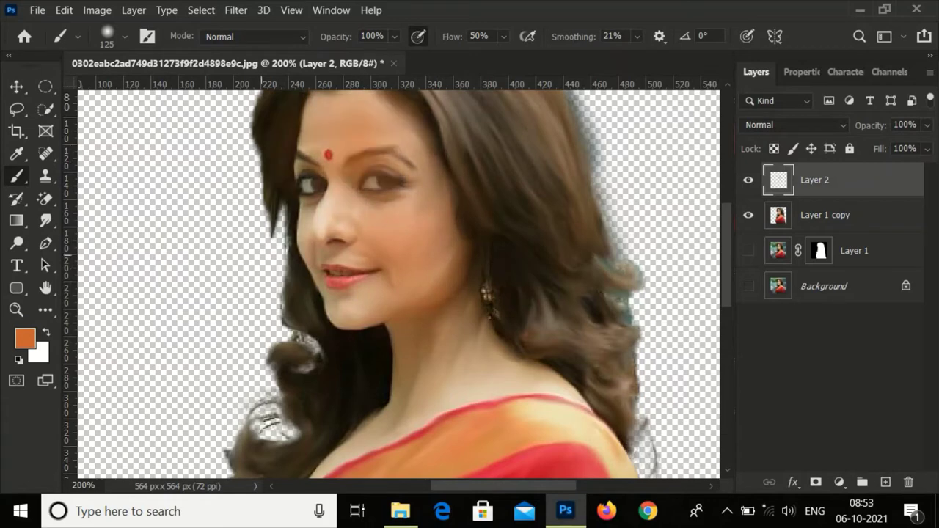
left_click(782, 123)
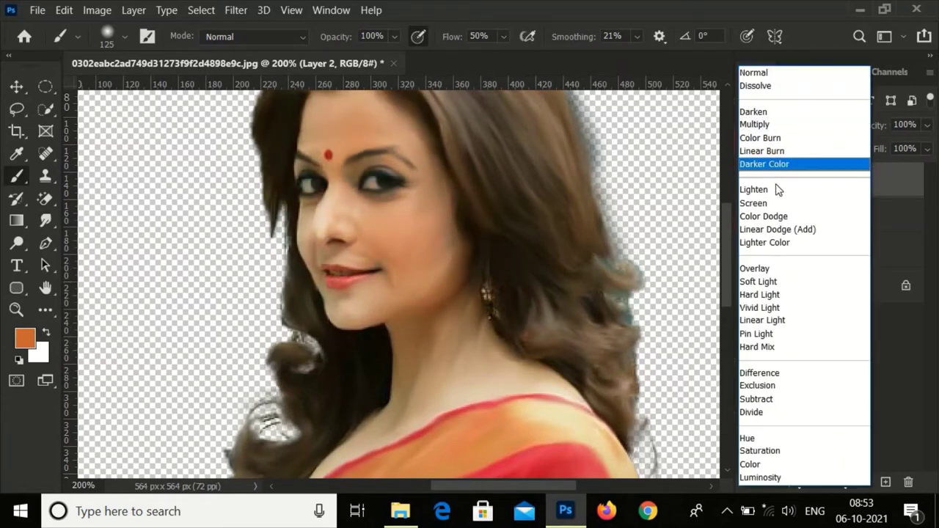
left_click(794, 272)
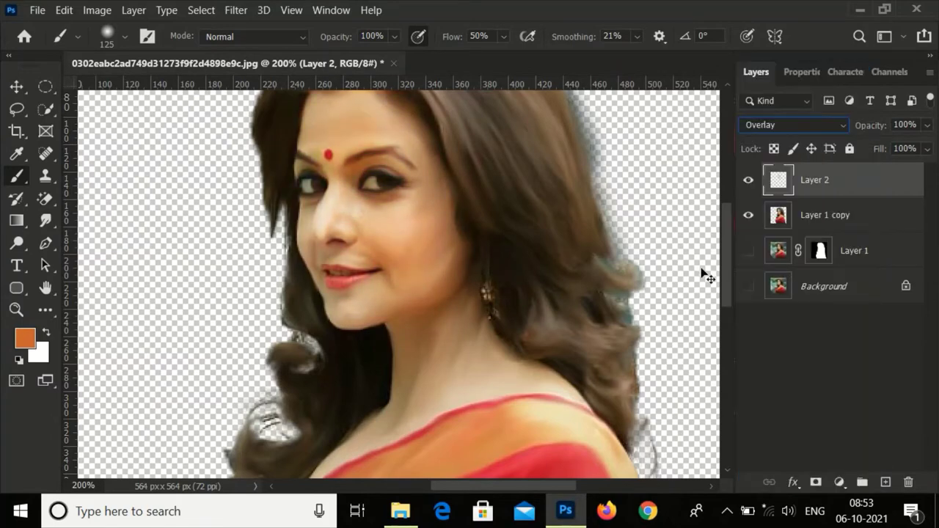
key("ctrl+minus")
key("ctrl+minus")
key("ctrl+plus")
- Add a dark grey Solid Color fill and move Color Fill 1 below Layer 1 copy
left_click(823, 218)
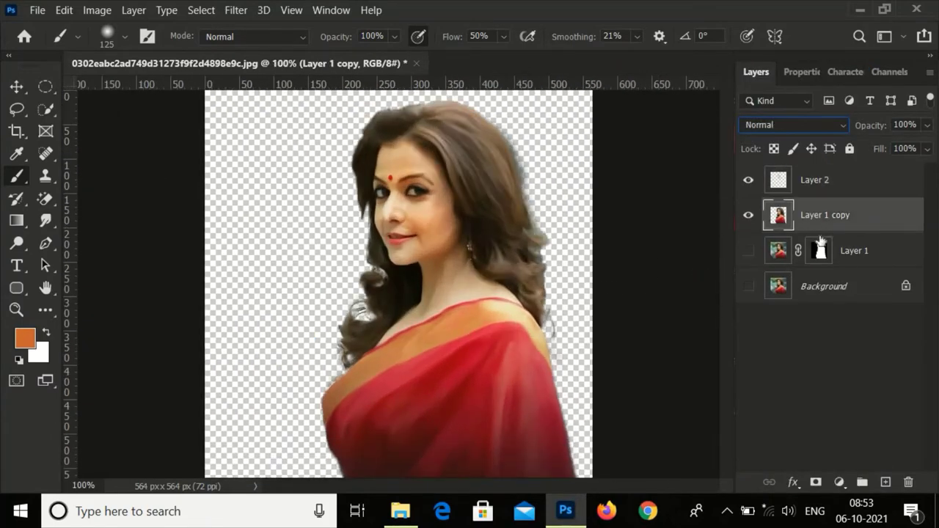
left_click(840, 483)
left_click(860, 185)
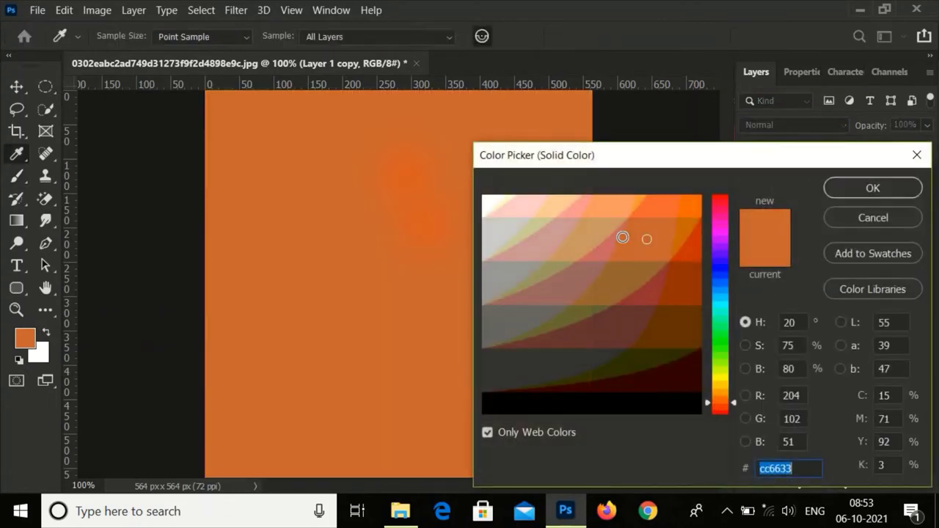
left_click(500, 371)
left_click(872, 188)
left_click_drag(859, 212, 842, 269)
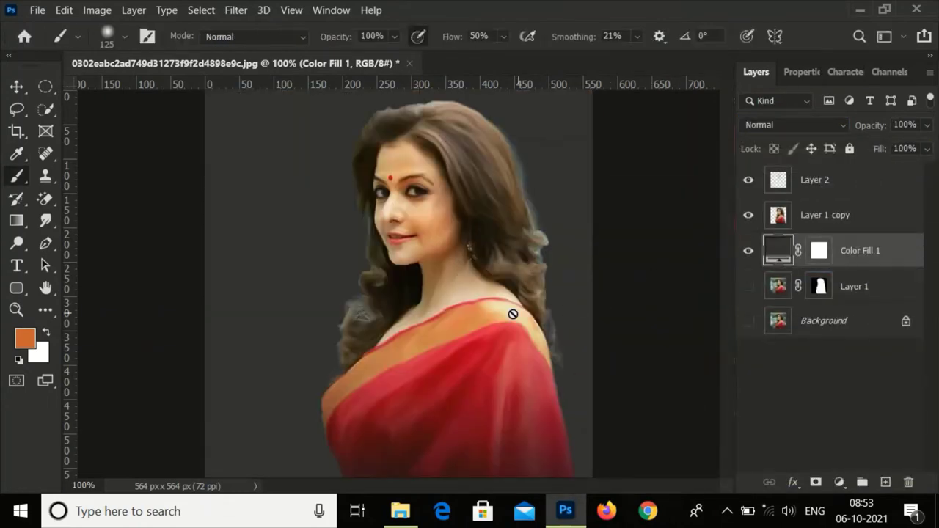
- Check the hair edges zoomed in, then dismiss the error from an attempted transform
key("ctrl+plus")
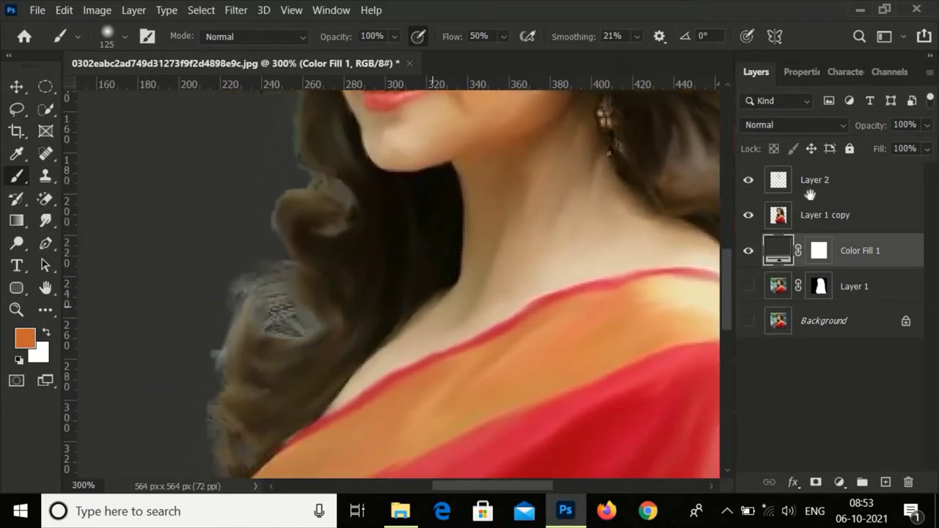
key("ctrl+minus")
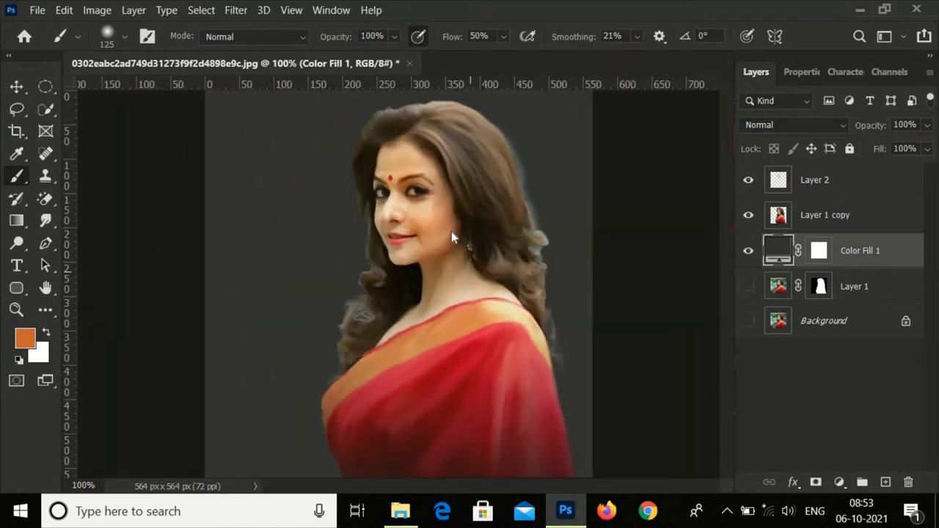
key("ctrl+t")
left_click(485, 213)
- Nudge the orange tint Layer 2 slightly with Free Transform and commit it
left_click(880, 182)
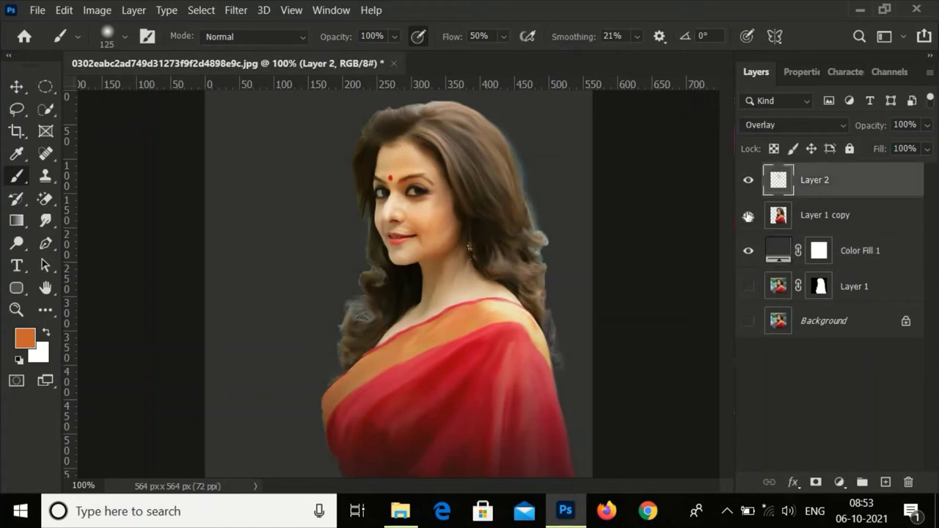
key("ctrl+t")
left_click_drag(441, 214, 432, 226)
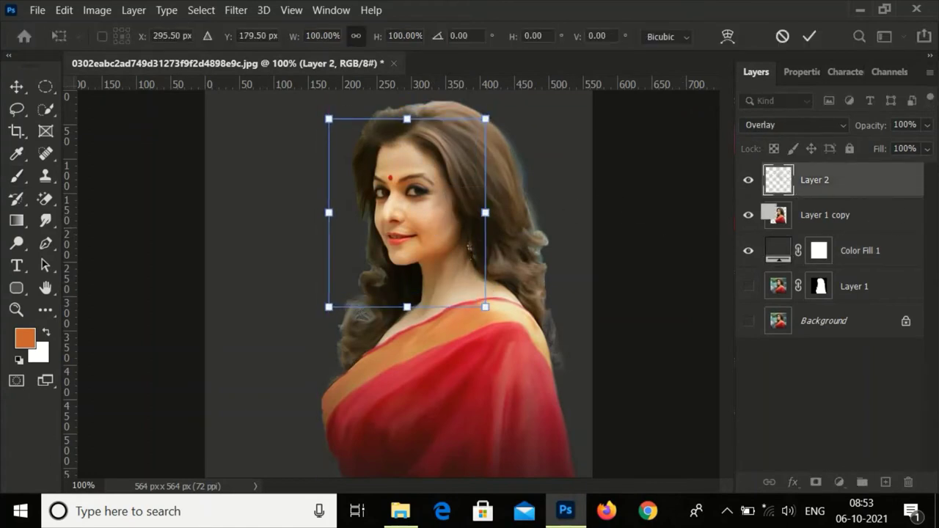
key("Return")
- Add a layer mask to Layer 2 with the Brush, swapping between black and white
key("b")
key("ctrl+plus")
key("ctrl+plus")
left_click_drag(638, 226, 605, 340)
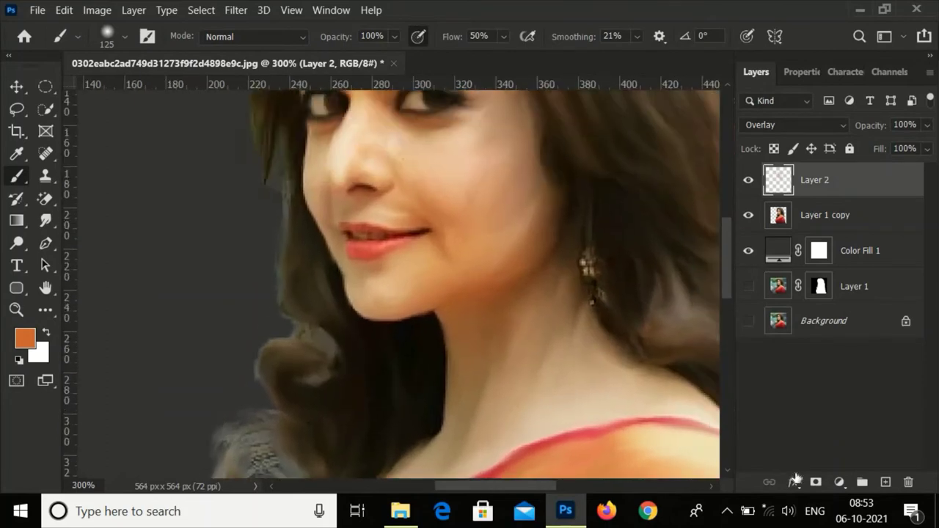
left_click(815, 482)
key("x")
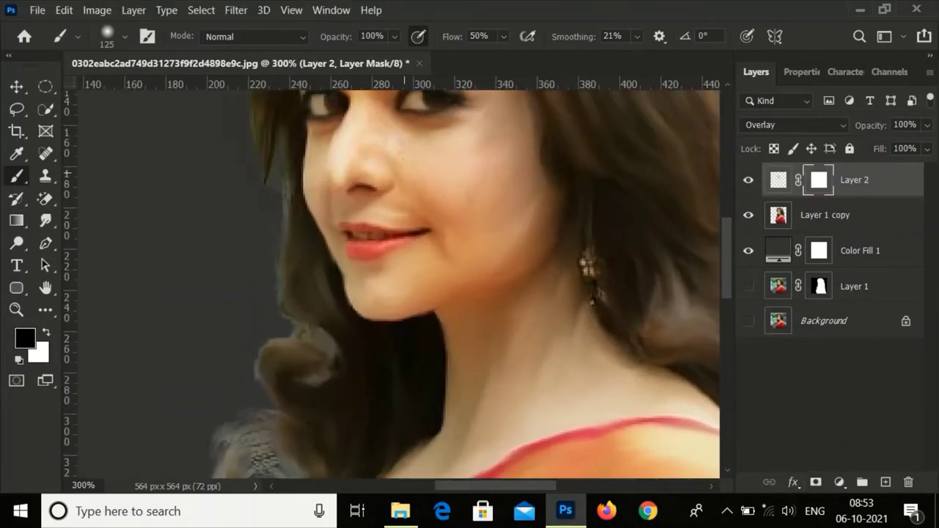
left_click_drag(481, 279, 447, 447)
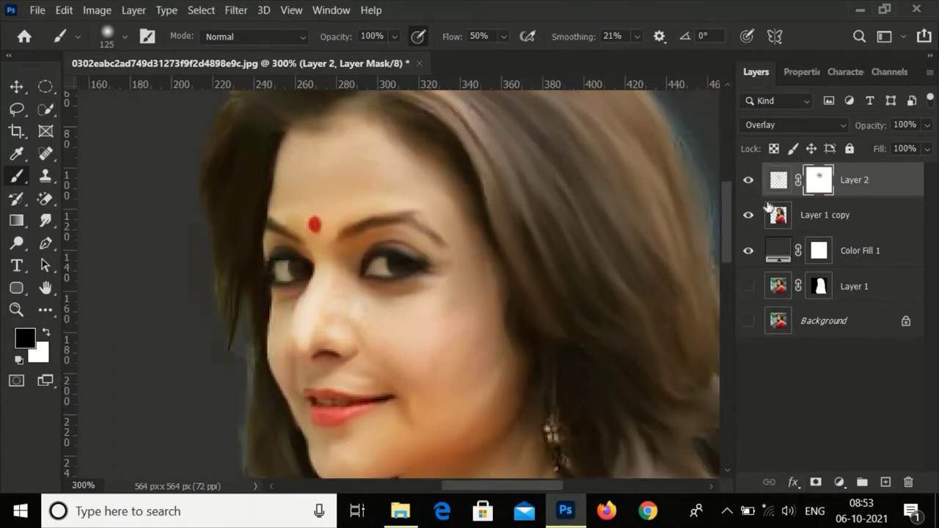
key("x")
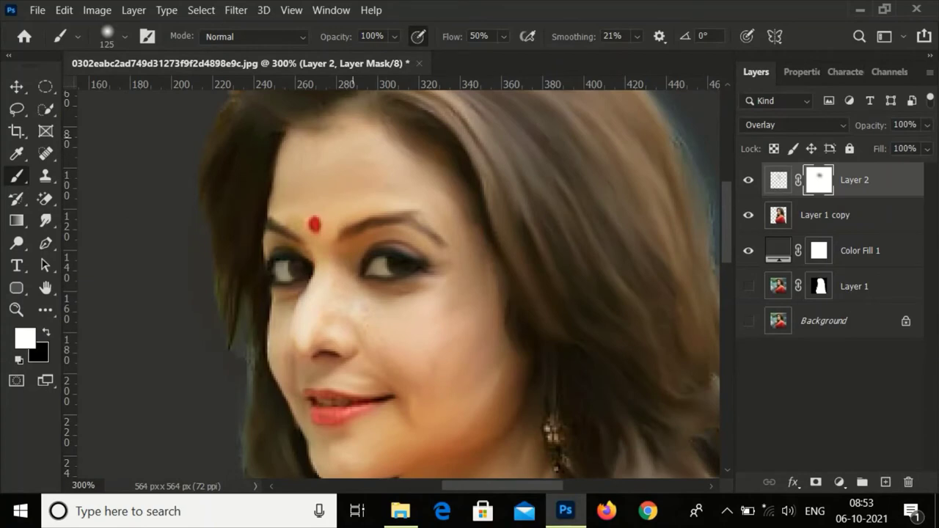
scroll(525, 387, "down", 3)
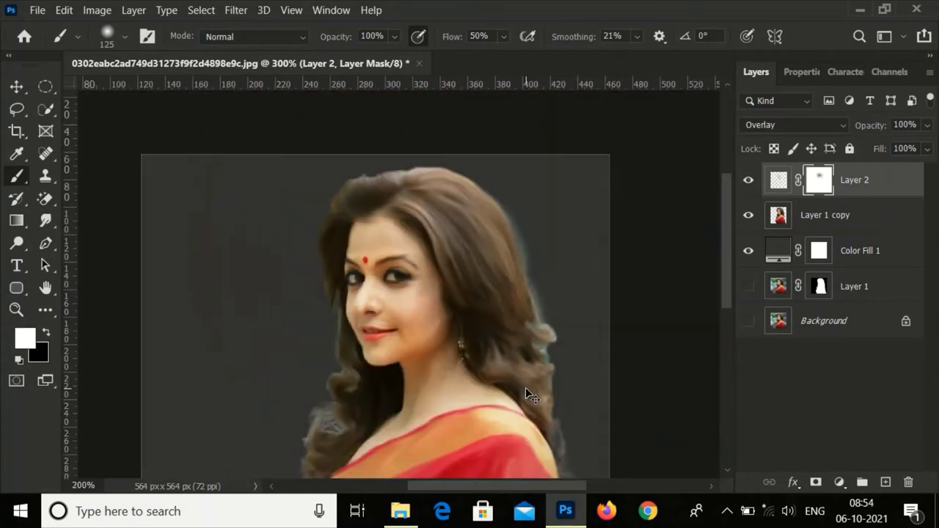
scroll(526, 387, "up", 2)
left_click_drag(524, 384, 442, 465)
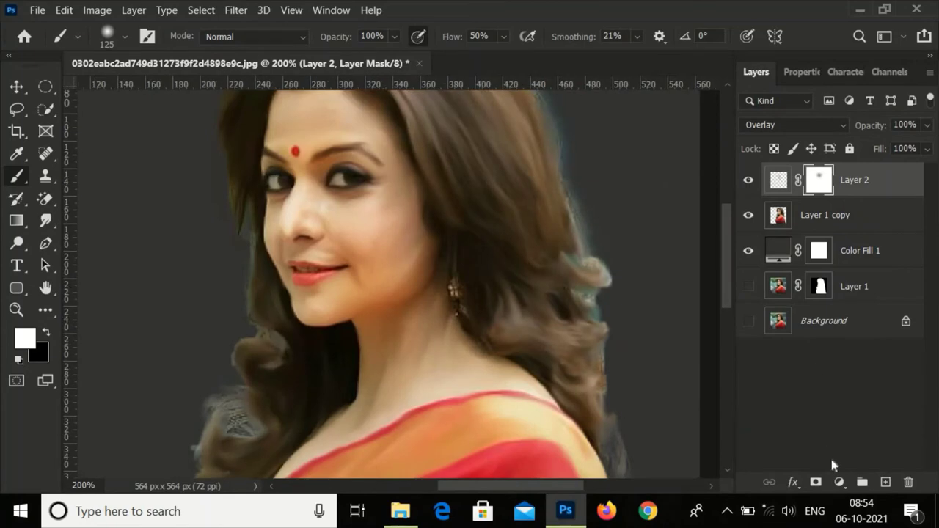
key("ctrl+minus")
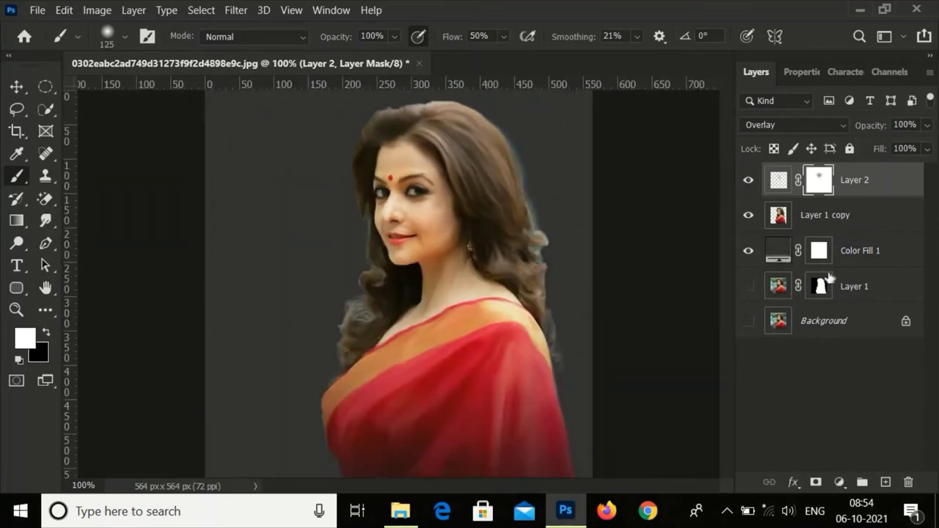
left_click(789, 253)
left_click(886, 482)
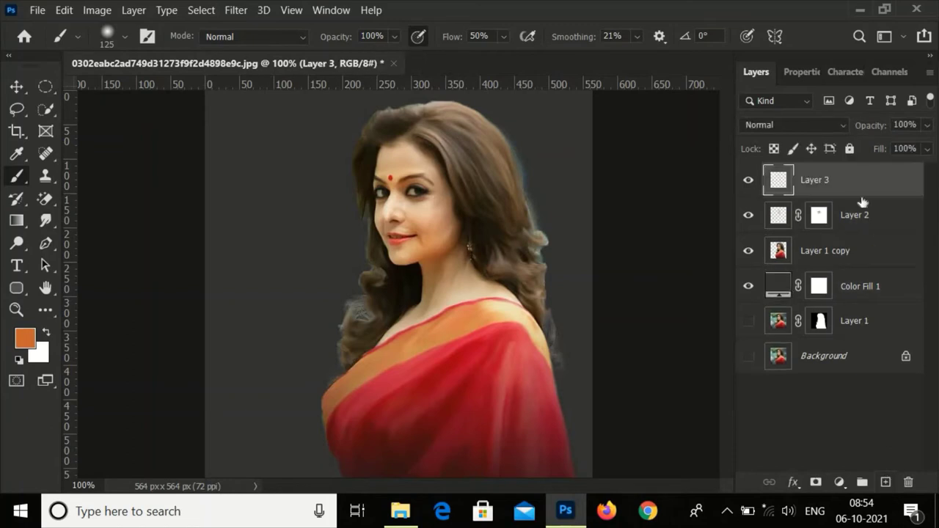
left_click_drag(862, 201, 857, 257)
key("bracketright")
key("bracketright")
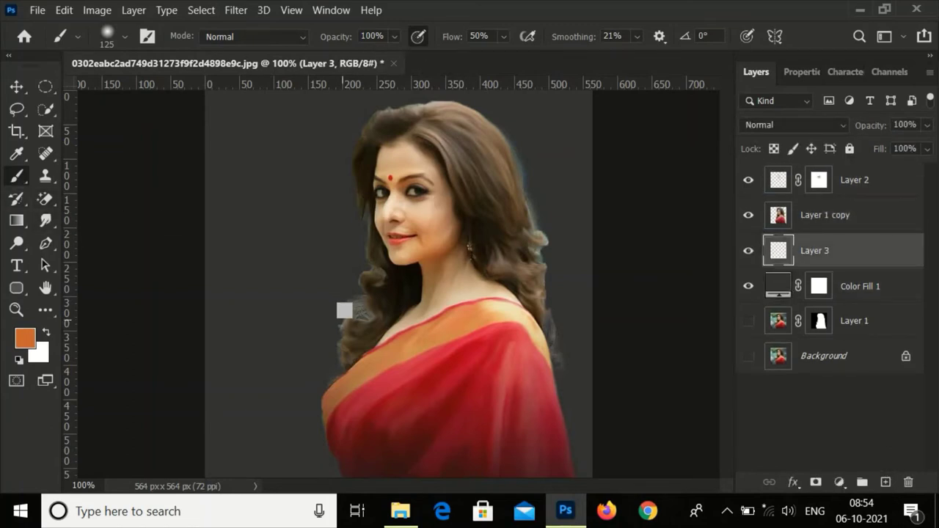
left_click(484, 227)
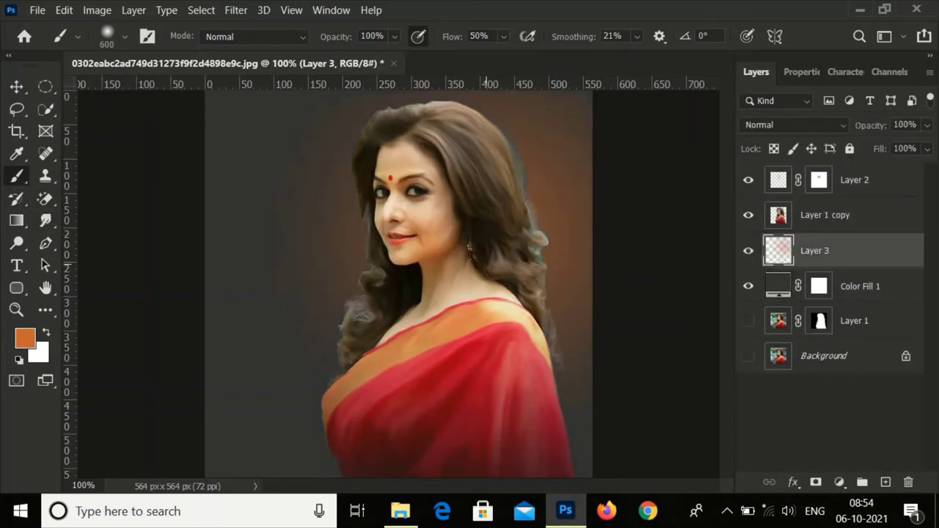
key("ctrl+z")
left_click(16, 87)
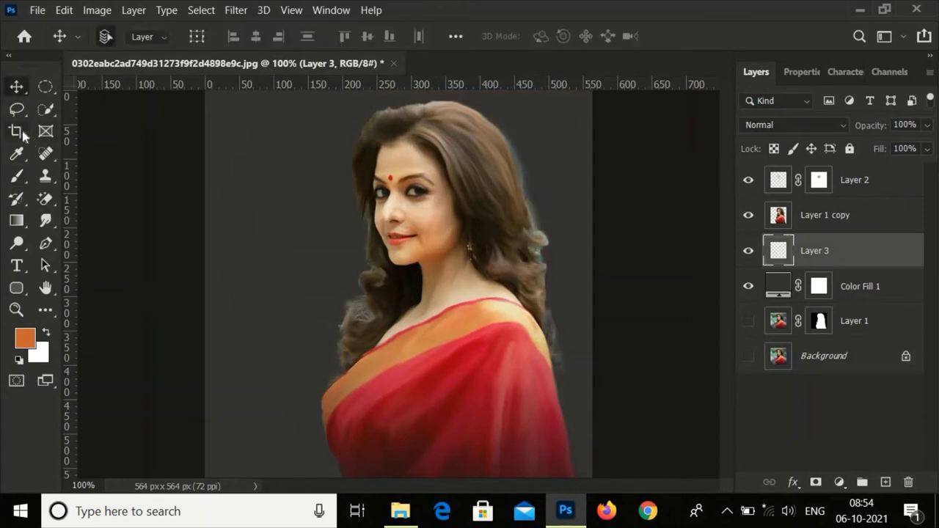
left_click(798, 230)
left_click(811, 248)
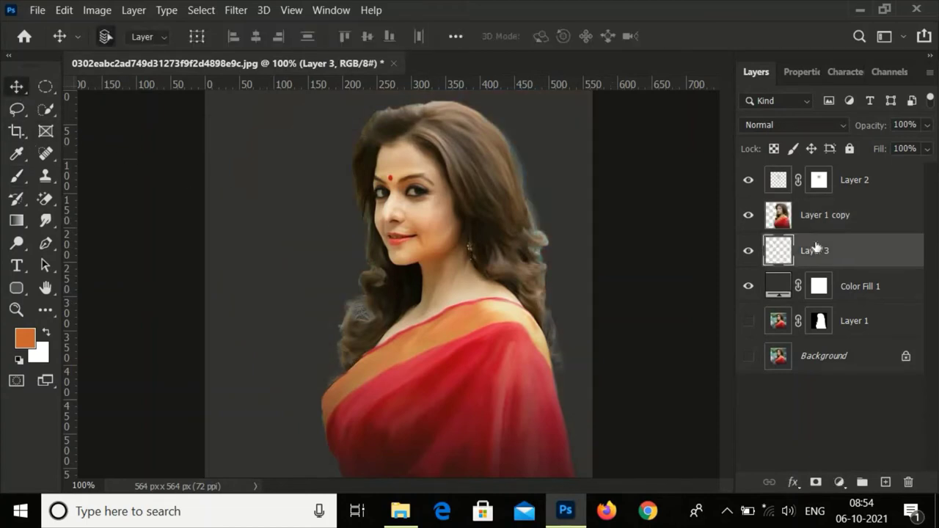
key("Delete")
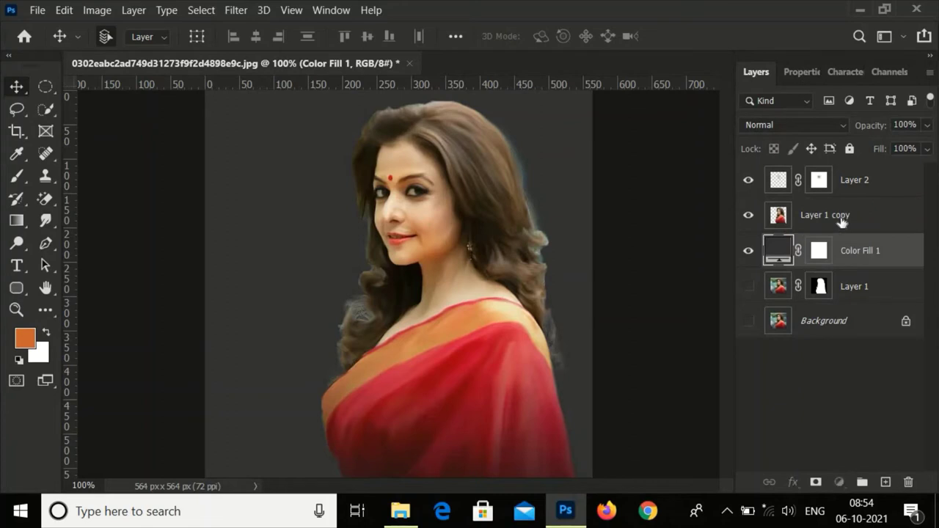
left_click(841, 222)
left_click(776, 180, "shift")
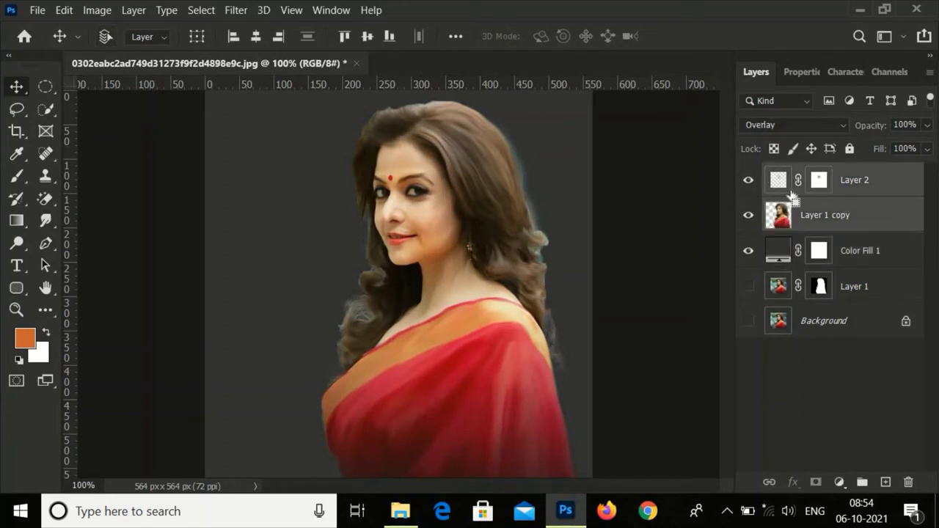
- Group Layer 1 copy with Layer 2, duplicate the group, and hide Group 1 copy below
key("g")
key("ctrl+g")
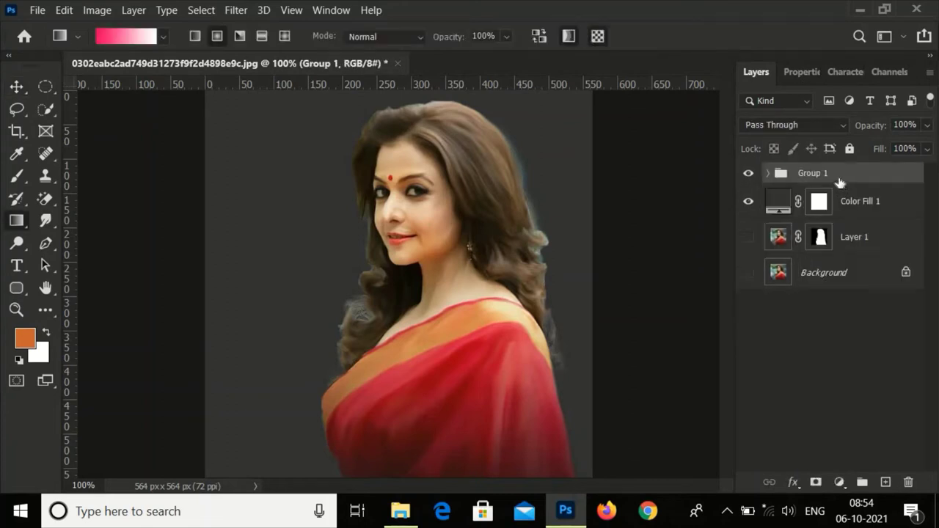
key("ctrl+j")
left_click_drag(840, 176, 807, 278)
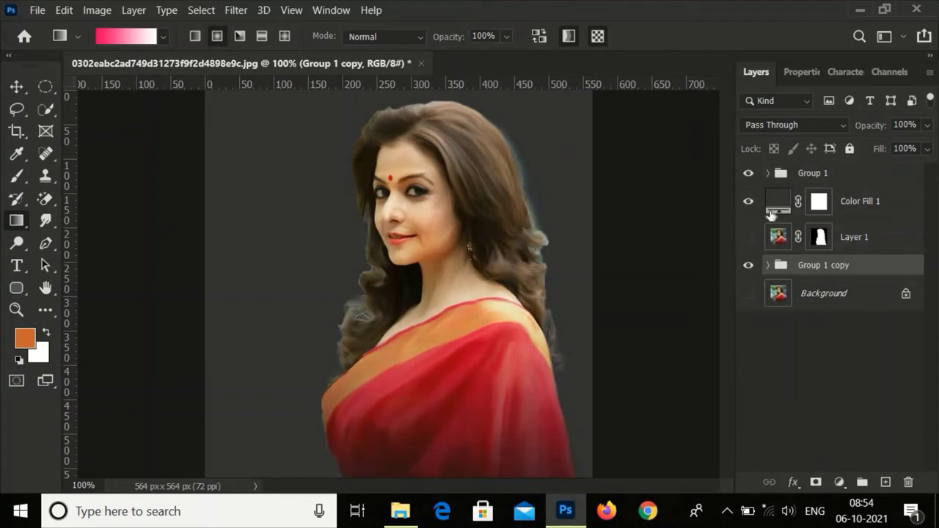
left_click(794, 176)
- Merge Group 1 into a single layer and toggle its visibility to compare
key("ctrl+e")
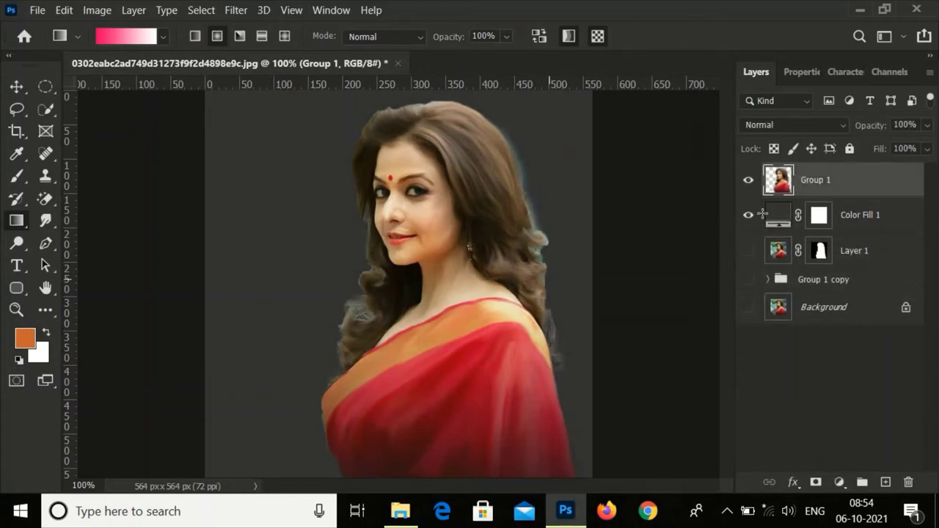
left_click(748, 180)
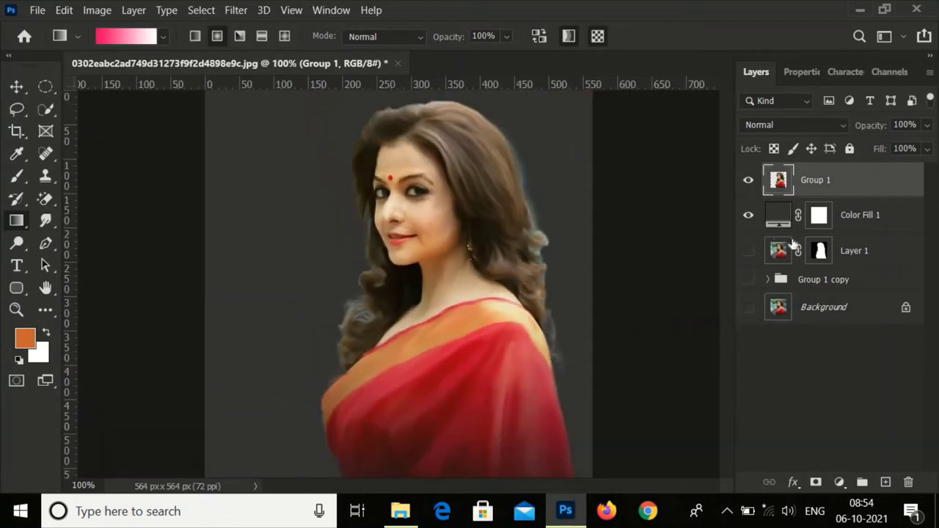
left_click(748, 180)
- Crop outward on the left, right and top to extend the canvas to 853 × 609 px
left_click(17, 131)
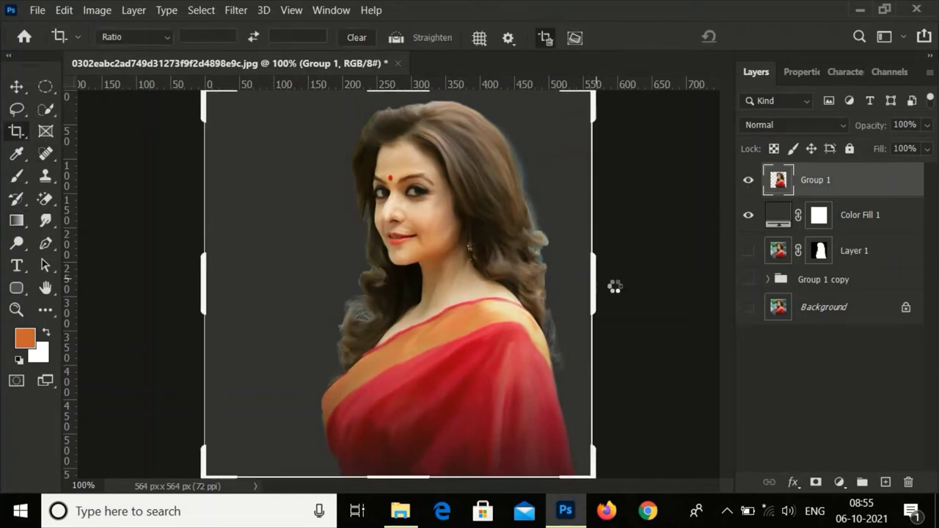
left_click_drag(615, 286, 646, 281)
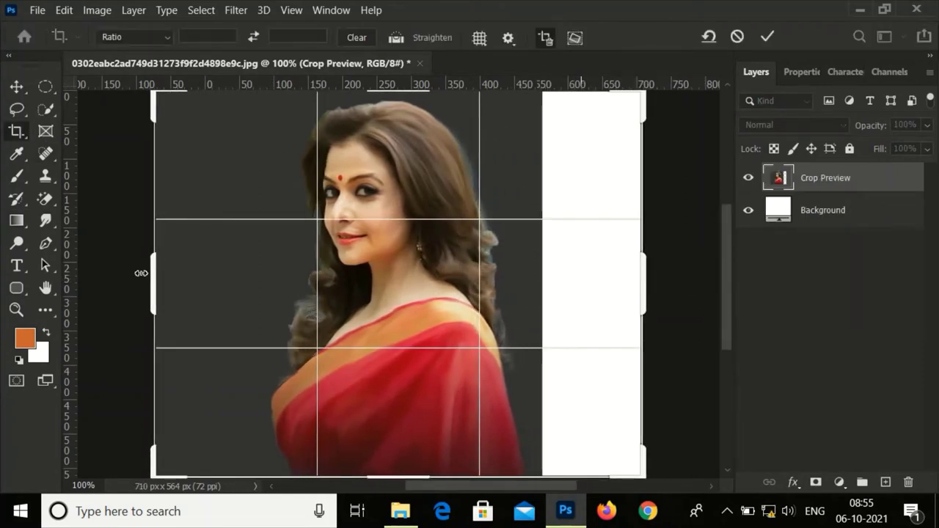
left_click_drag(151, 272, 135, 272)
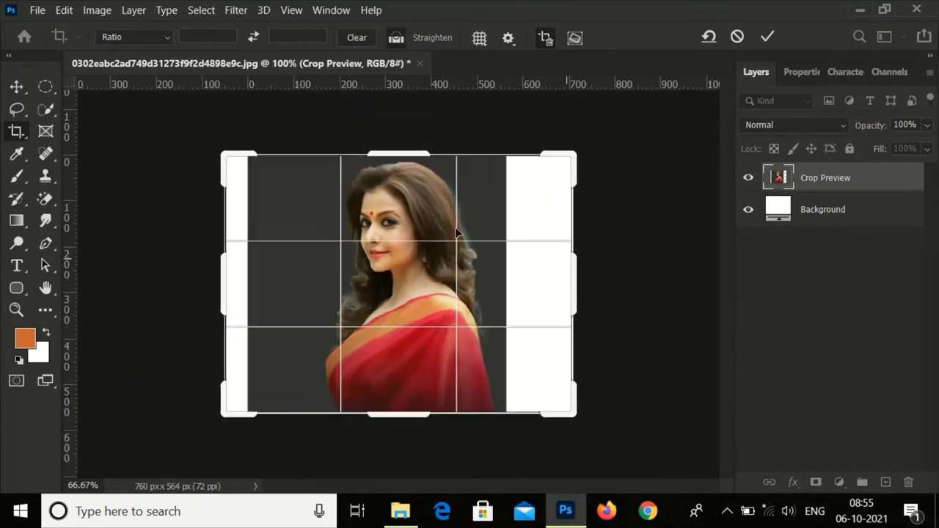
key("ctrl+minus")
left_click_drag(578, 310, 584, 299)
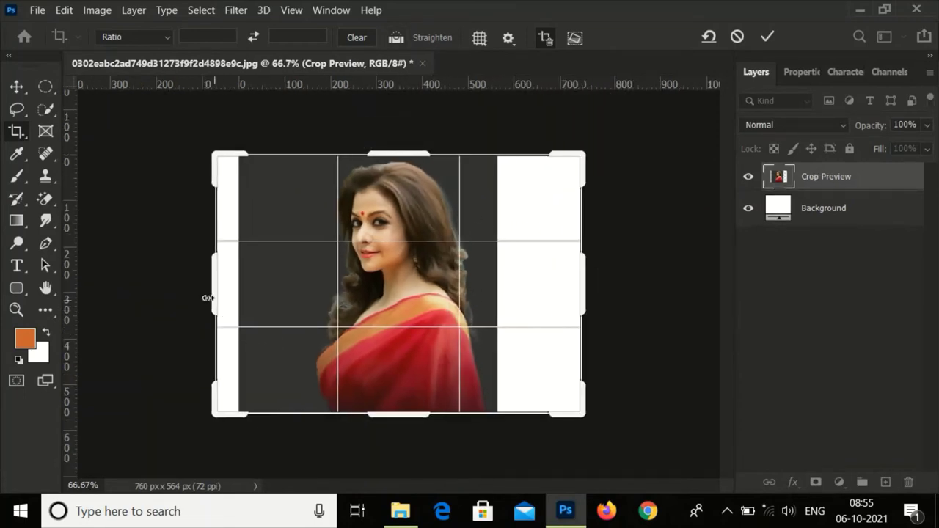
left_click_drag(216, 300, 198, 300)
left_click_drag(593, 275, 598, 273)
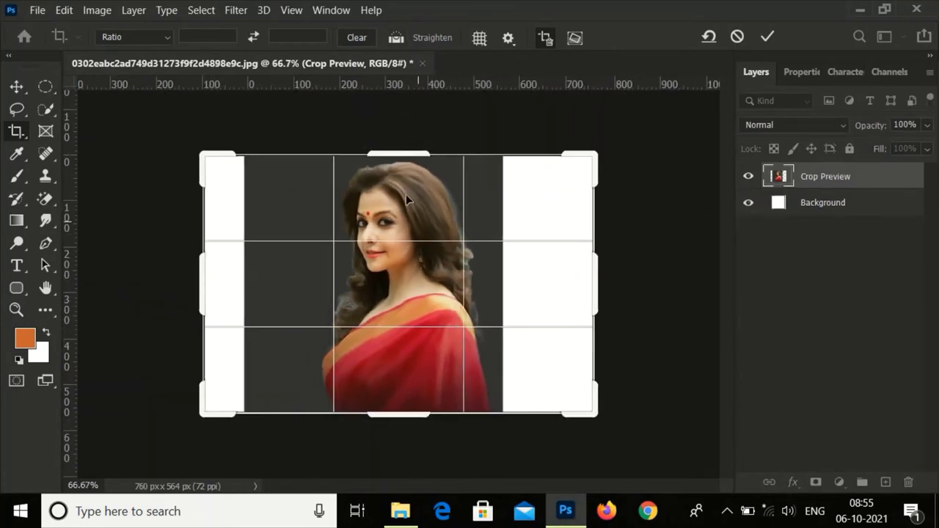
left_click_drag(404, 158, 405, 143)
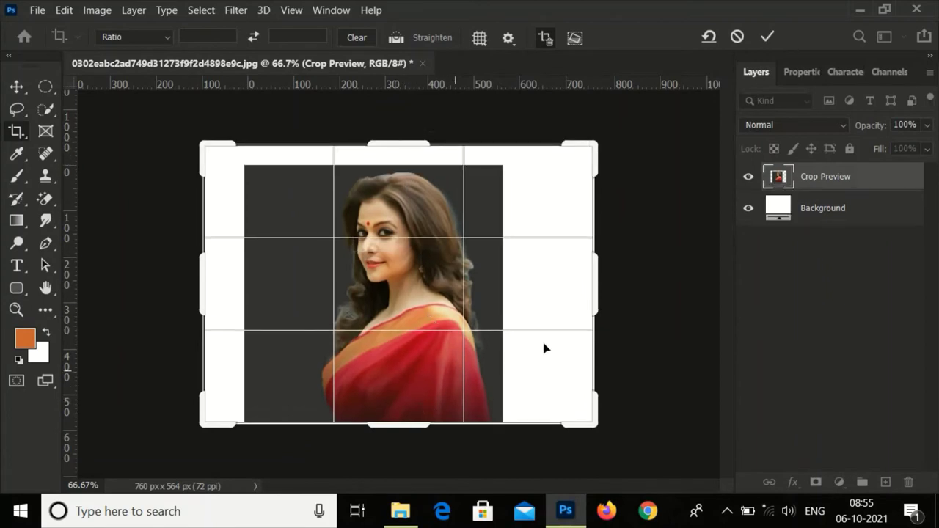
key("Return")
- Add a new empty Layer 3 directly above Color Fill 1
left_click(778, 213)
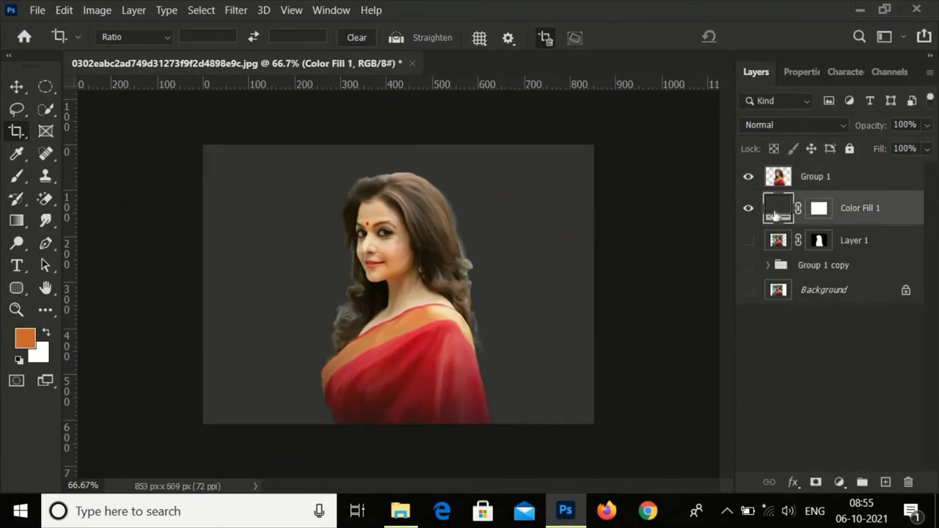
left_click(778, 177)
left_click(16, 87)
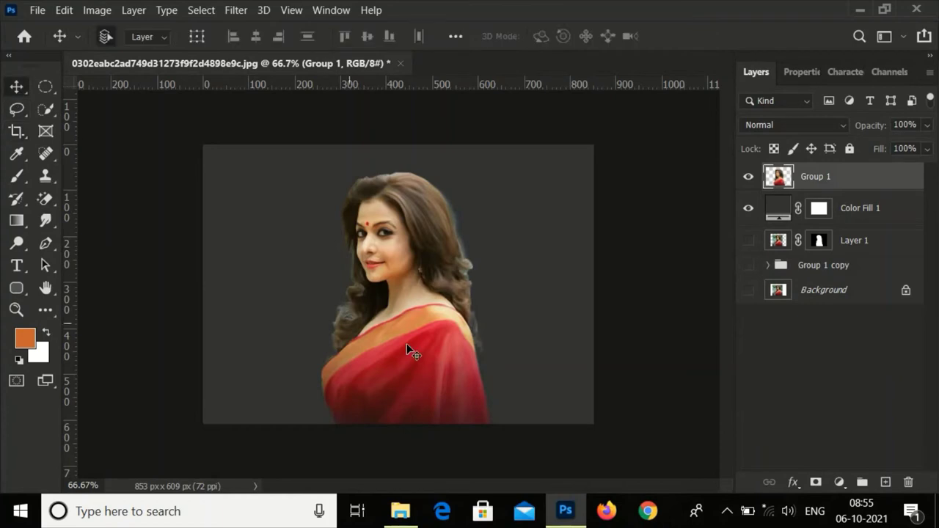
key("ctrl+plus")
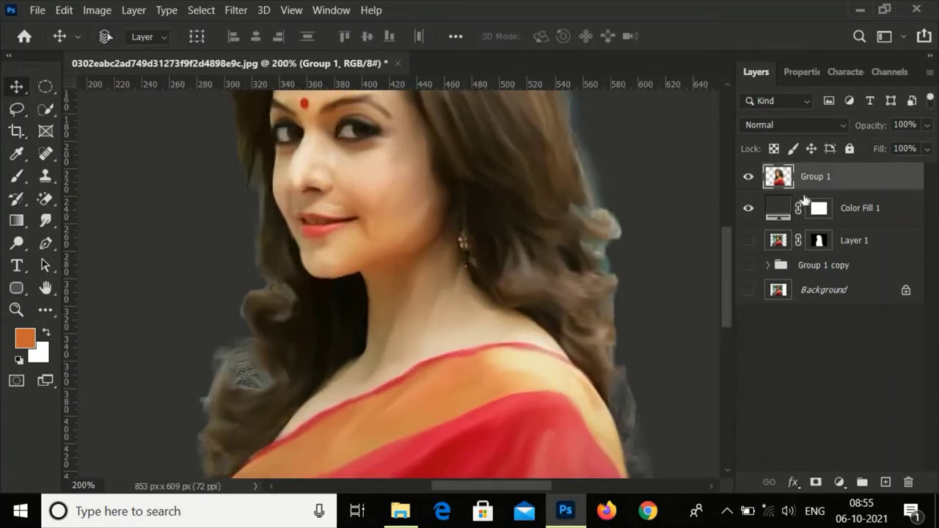
key("ctrl+plus")
left_click(874, 214)
left_click(886, 482)
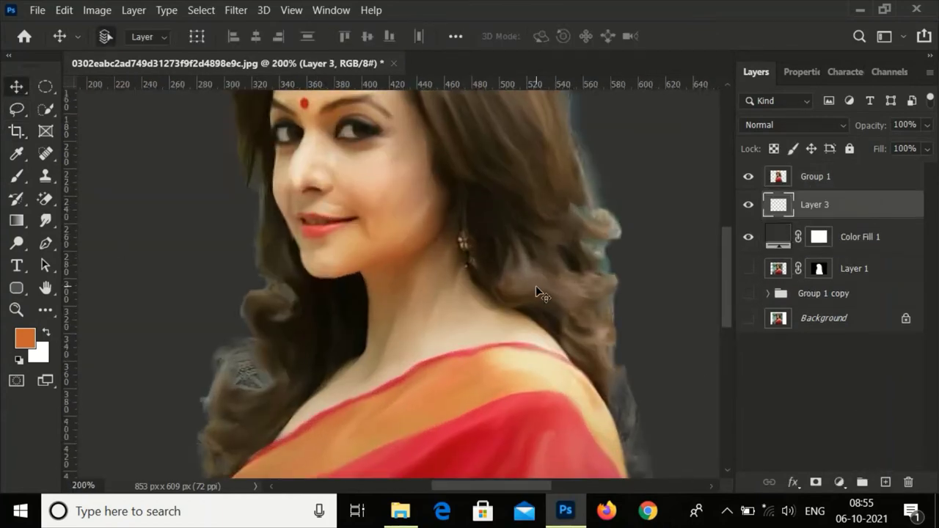
key("ctrl+minus")
key("ctrl+minus")
key("b")
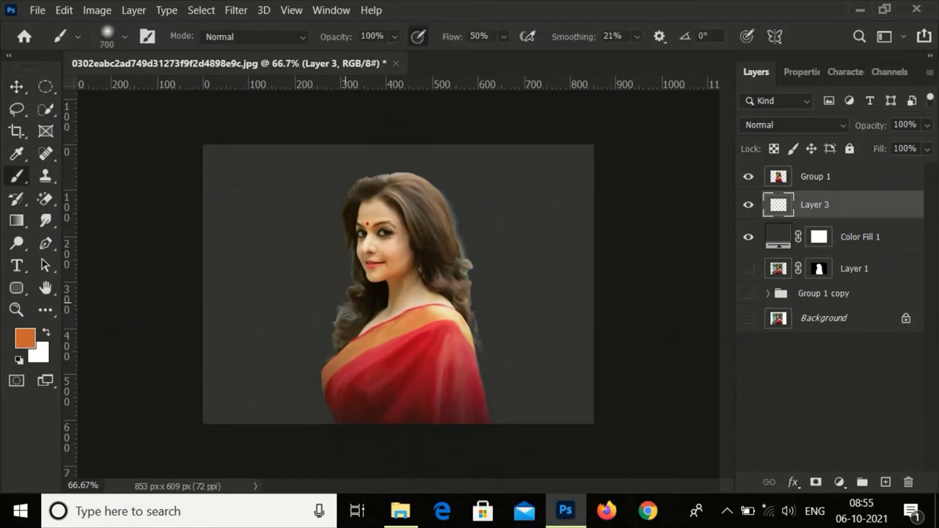
- Paint an orange glow behind the woman and blue into the lower-left background
left_click(411, 304)
left_click(359, 250)
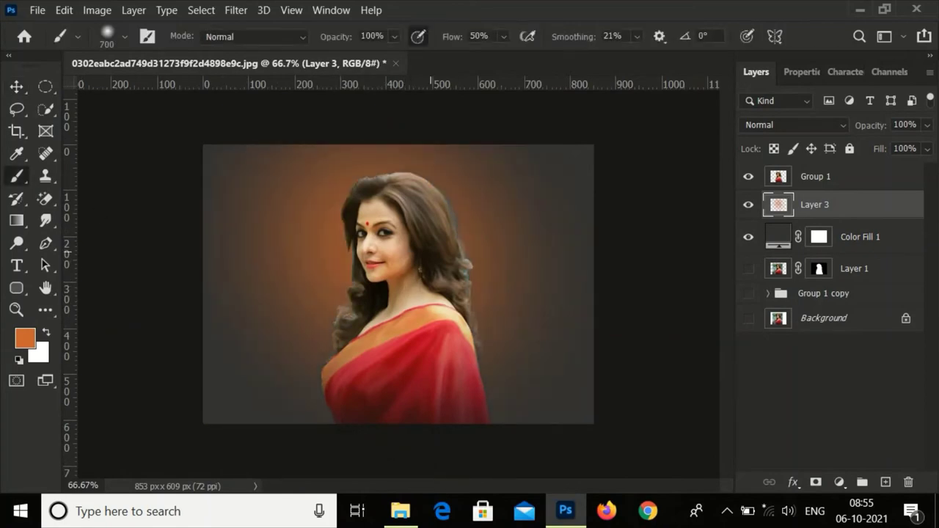
left_click(506, 330)
left_click(25, 337)
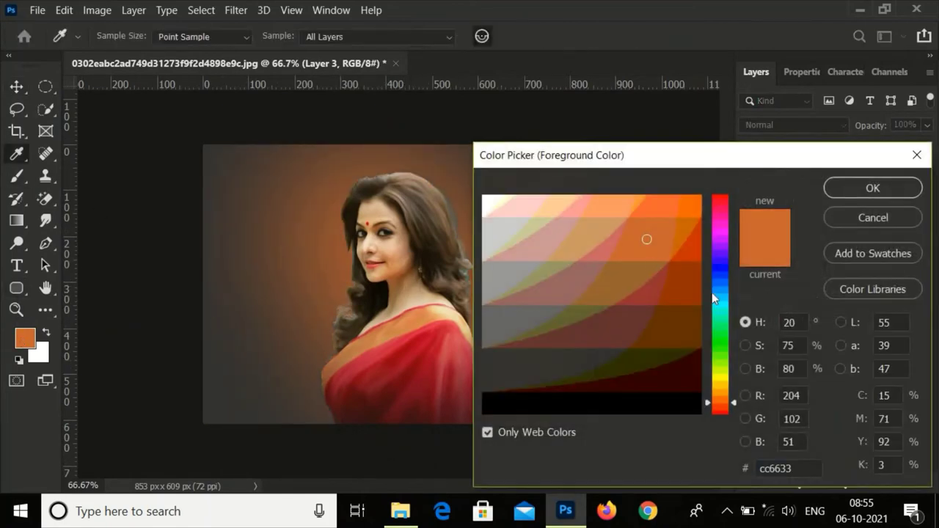
left_click_drag(712, 292, 712, 273)
left_click(871, 186)
left_click(257, 352)
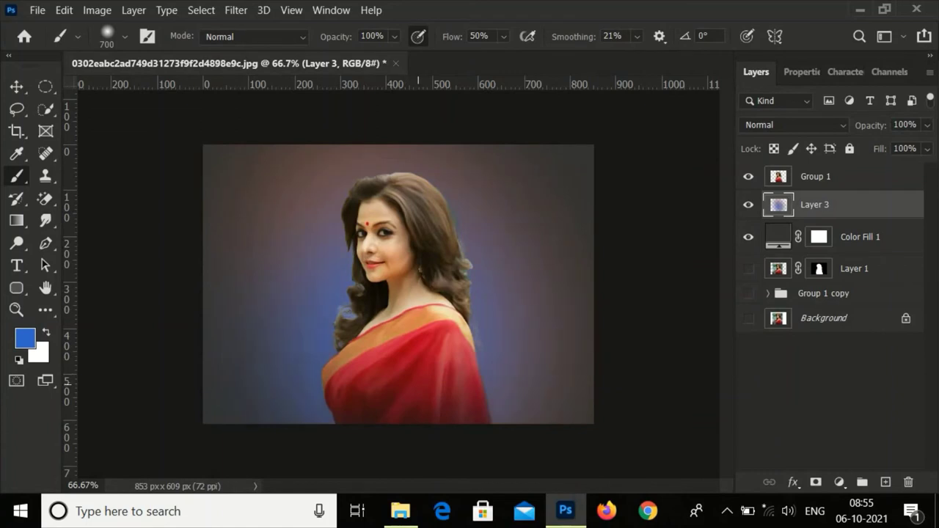
- Paint white over the right side of the background
left_click(25, 338)
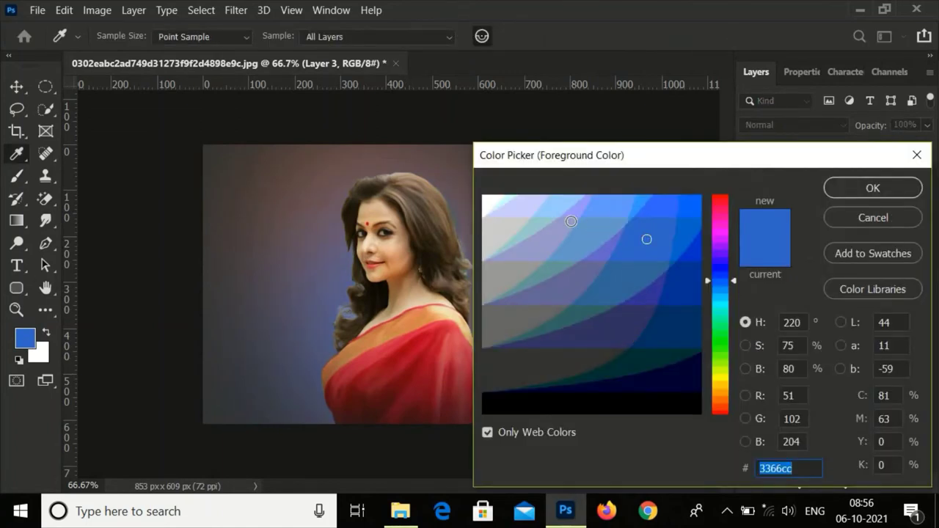
left_click(719, 314)
left_click(493, 207)
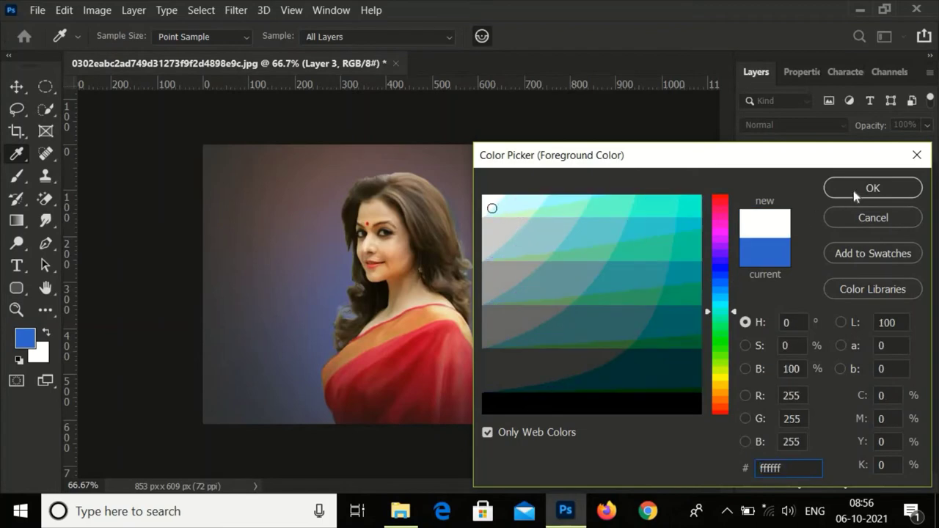
left_click(853, 191)
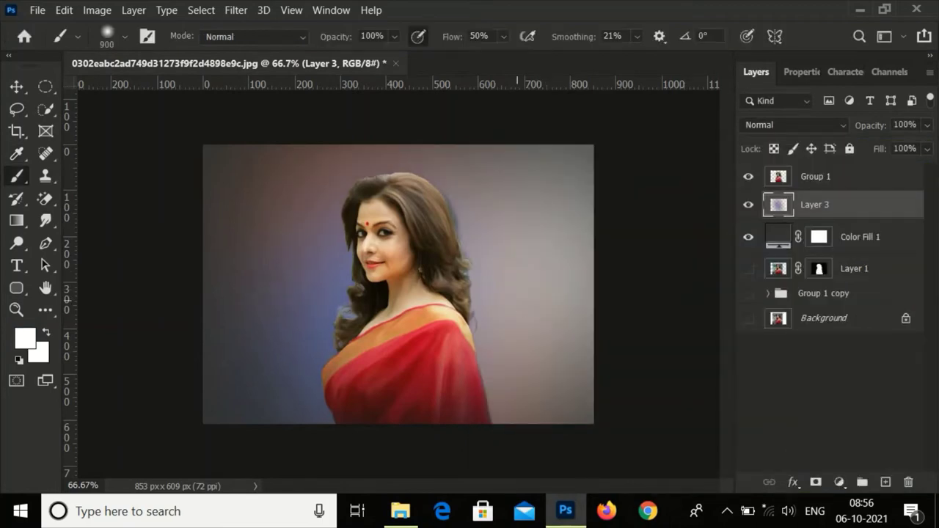
left_click_drag(517, 304, 523, 310)
- Try a tan stroke on the right background, undo it, and add a layer mask to Group 1
left_click(24, 339)
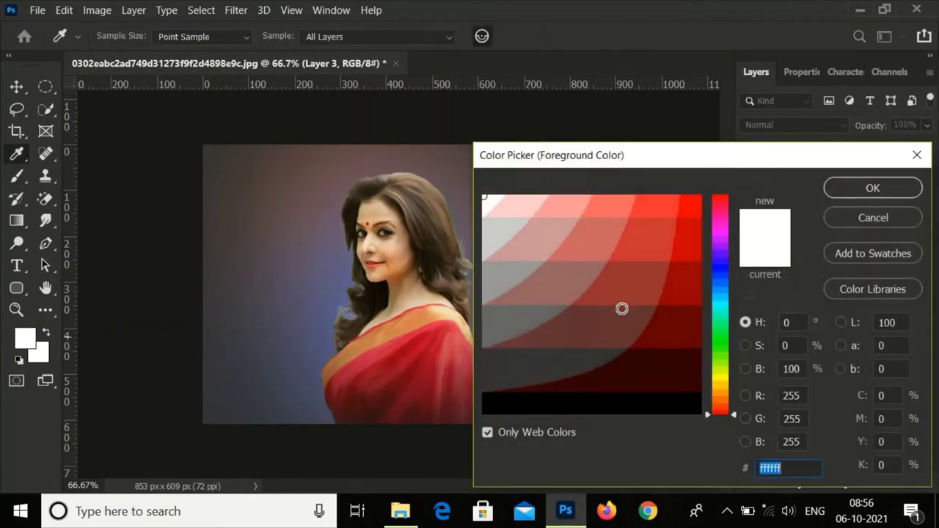
left_click(434, 312)
left_click(879, 193)
left_click(501, 286)
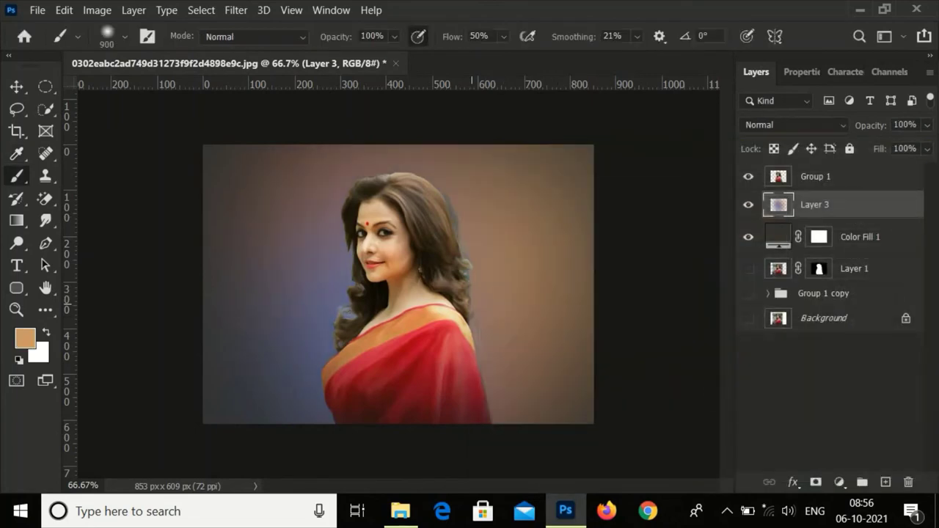
key("ctrl+z")
left_click(815, 180)
left_click(816, 482)
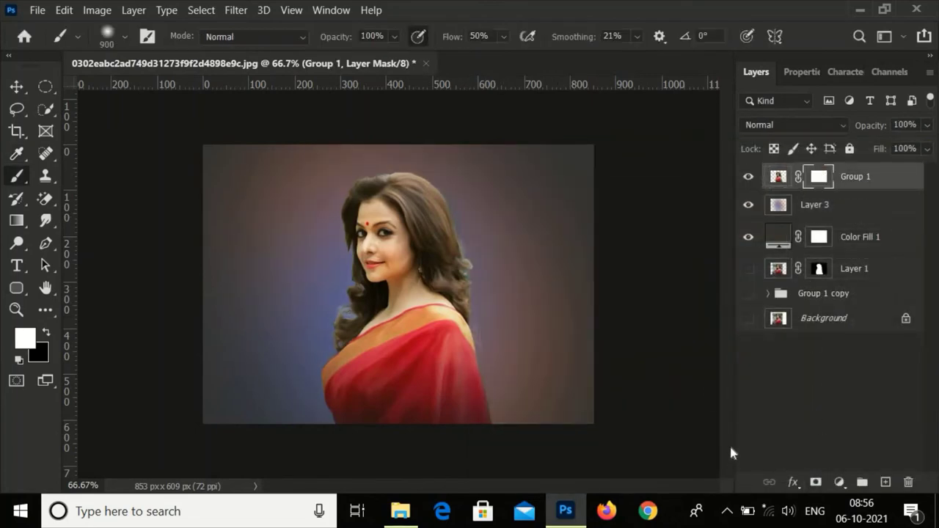
- Paint black with a soft brush on Group 1's mask along the lower sari and bottom edge
scroll(602, 389, "up", 1)
scroll(602, 392, "up", 1)
scroll(601, 392, "down", 1)
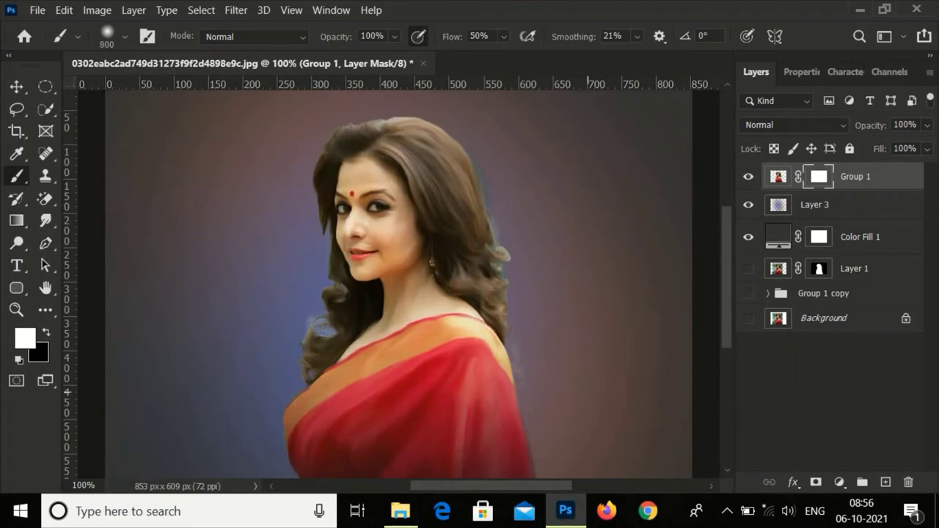
scroll(561, 379, "down", 1)
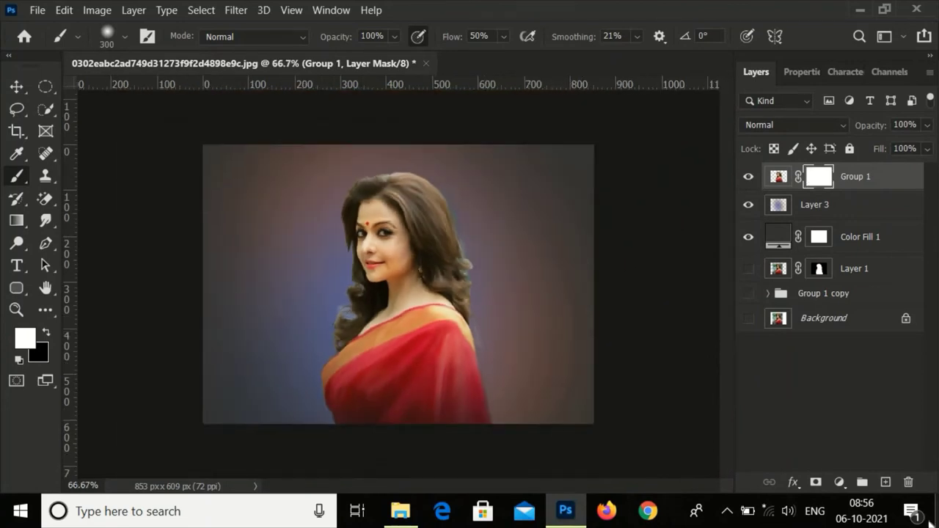
key("x")
left_click_drag(474, 455, 291, 455)
left_click_drag(469, 451, 497, 451)
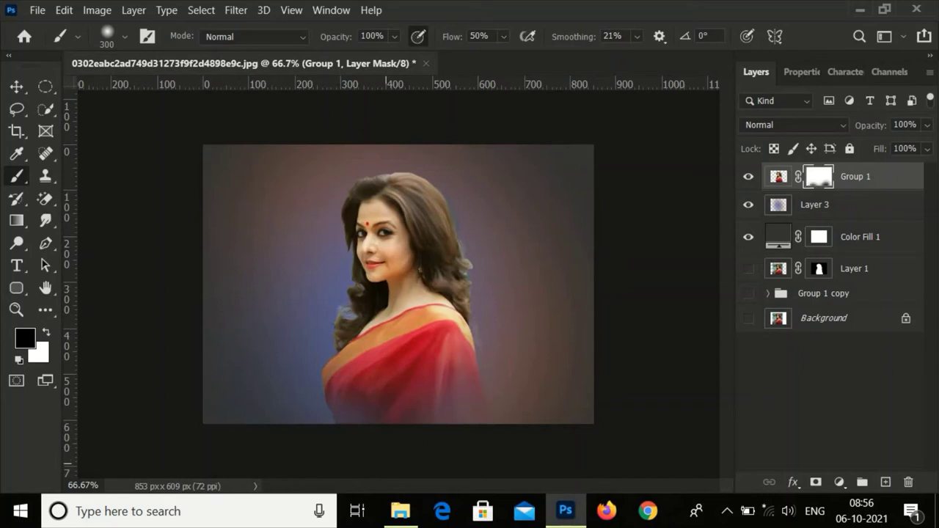
left_click_drag(487, 409, 429, 408)
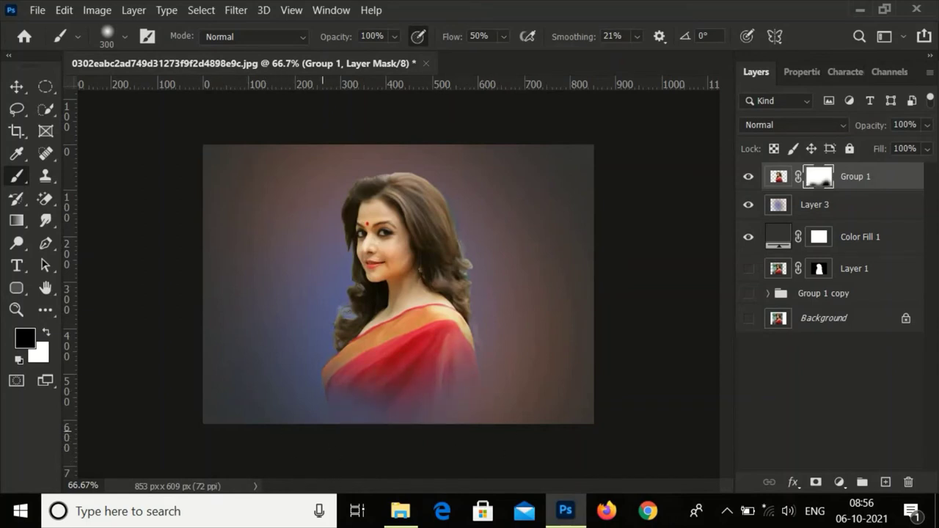
left_click(16, 86)
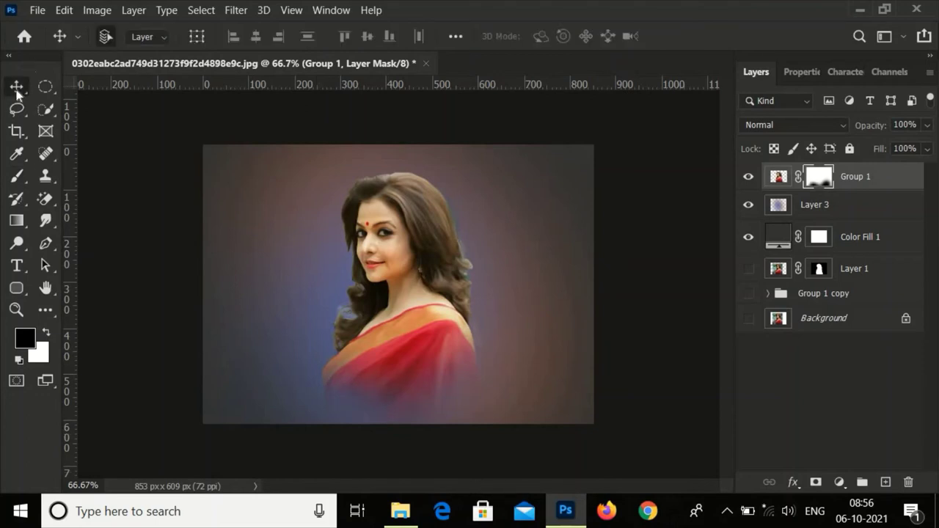
- Select Layer 3 and set the brush colour to blue for glow painting
left_click(844, 205)
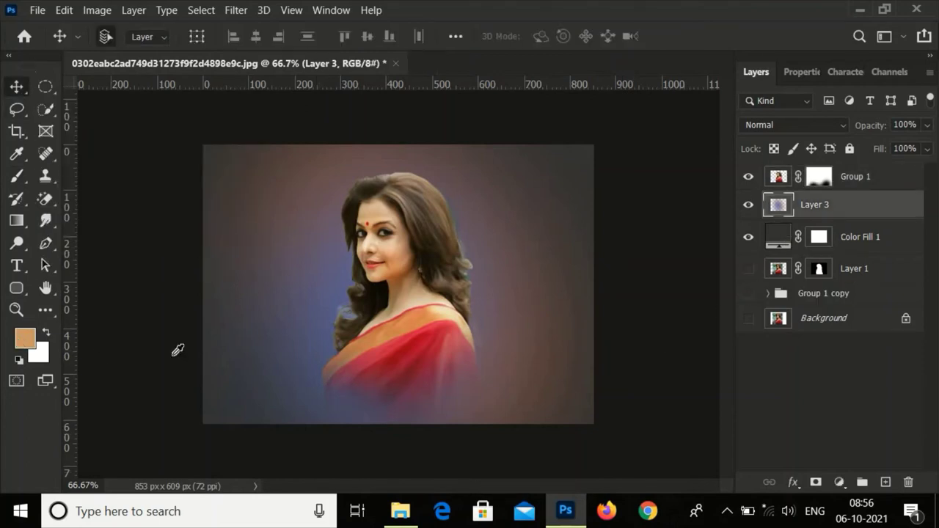
left_click(637, 221)
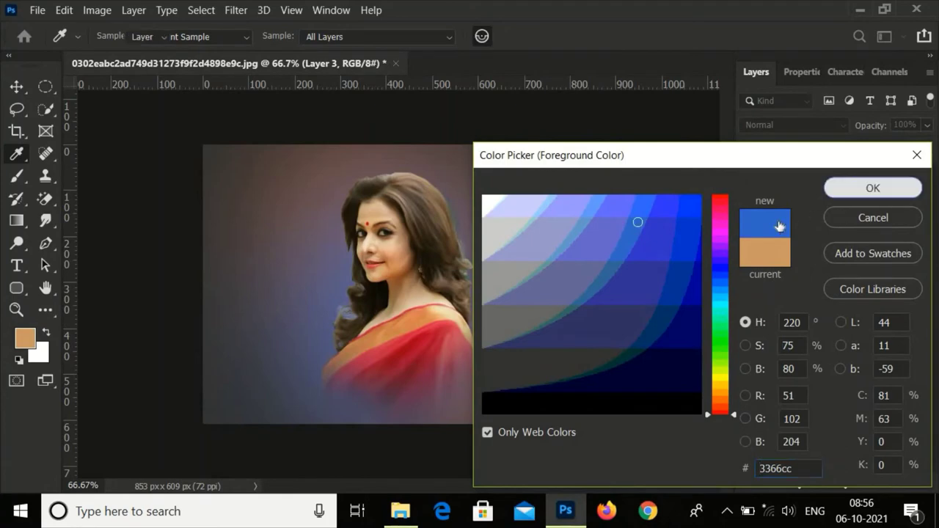
key("Return")
key("b")
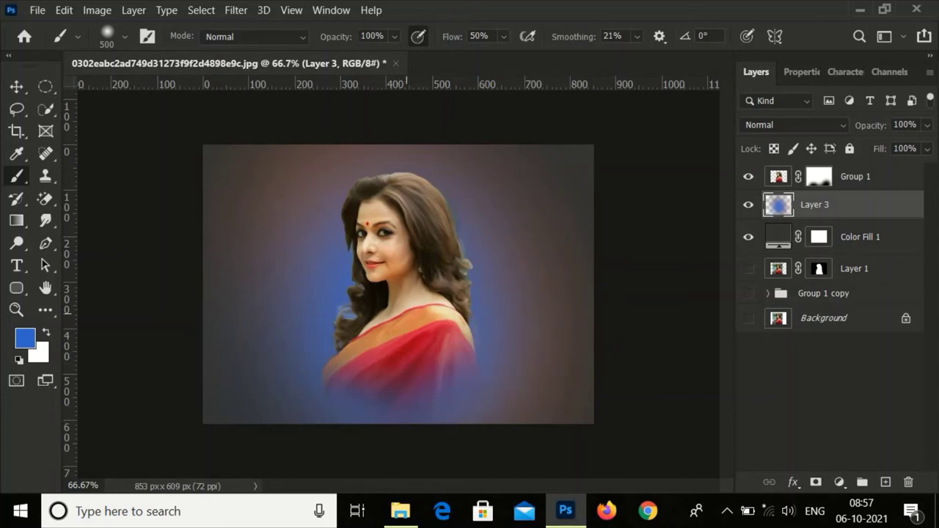
- Try a dark red glow around the top of her head, then undo it
left_click(29, 341)
left_click(419, 336)
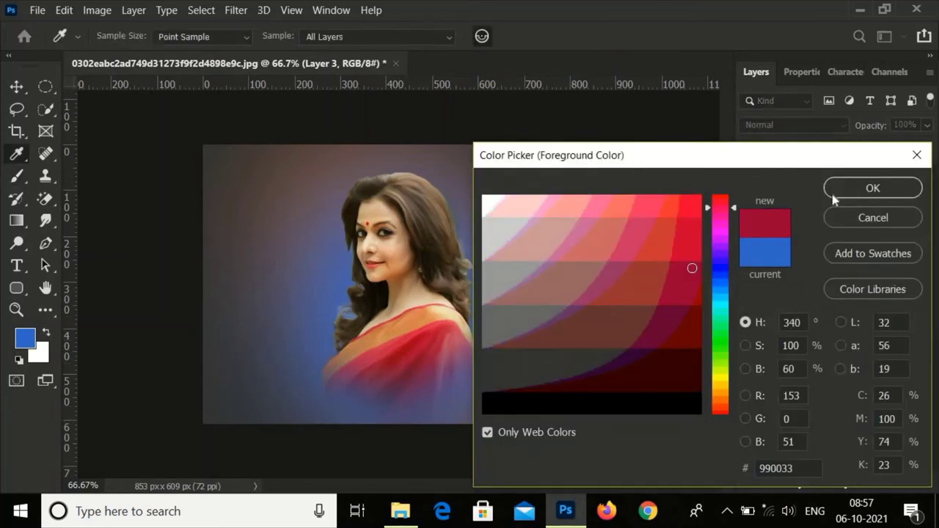
left_click(871, 188)
left_click_drag(357, 220, 297, 233)
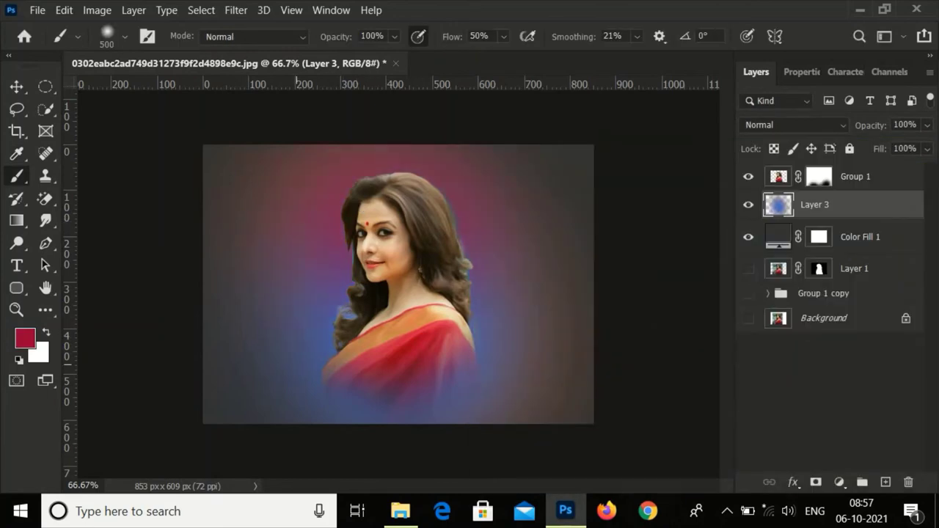
key("ctrl+z")
- Try pink ff6699 near her head and on the right background, undoing both attempts
left_click(28, 342)
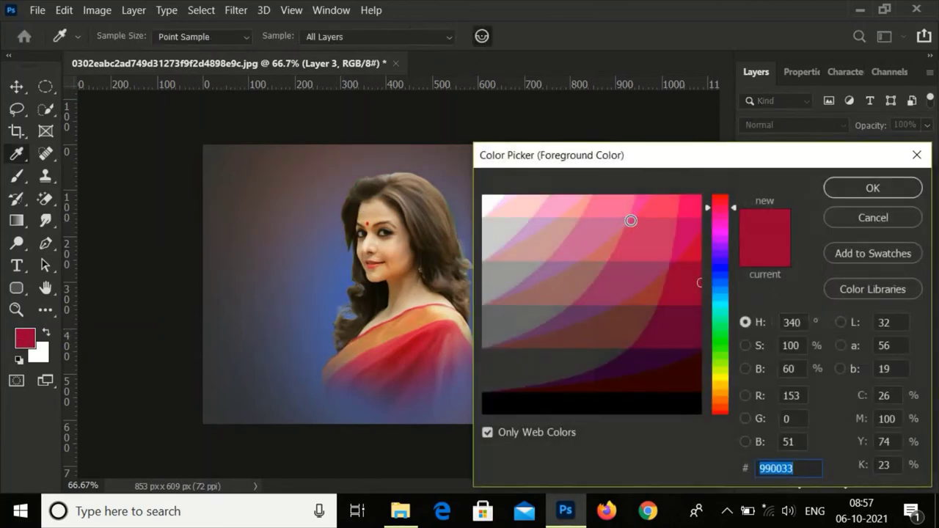
left_click(656, 209)
left_click(626, 203)
left_click(873, 187)
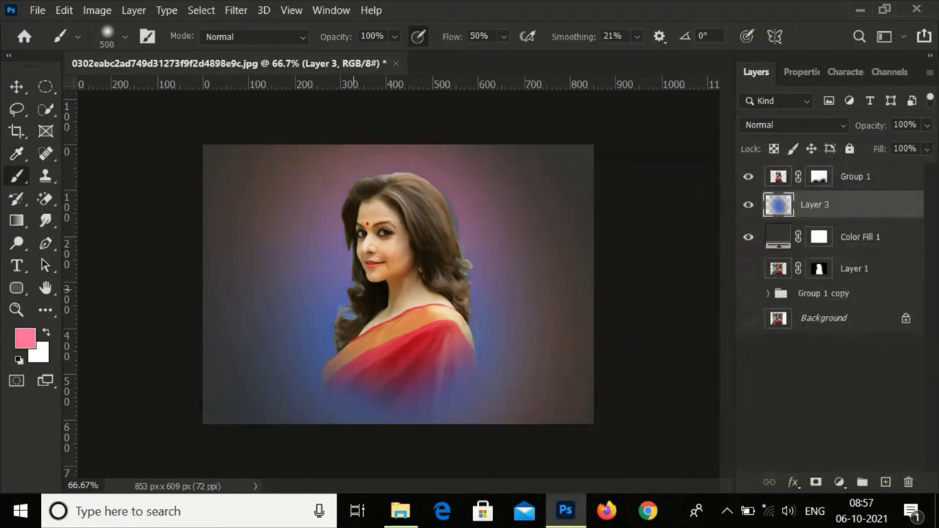
key("ctrl+z")
left_click(572, 345)
key("ctrl+z")
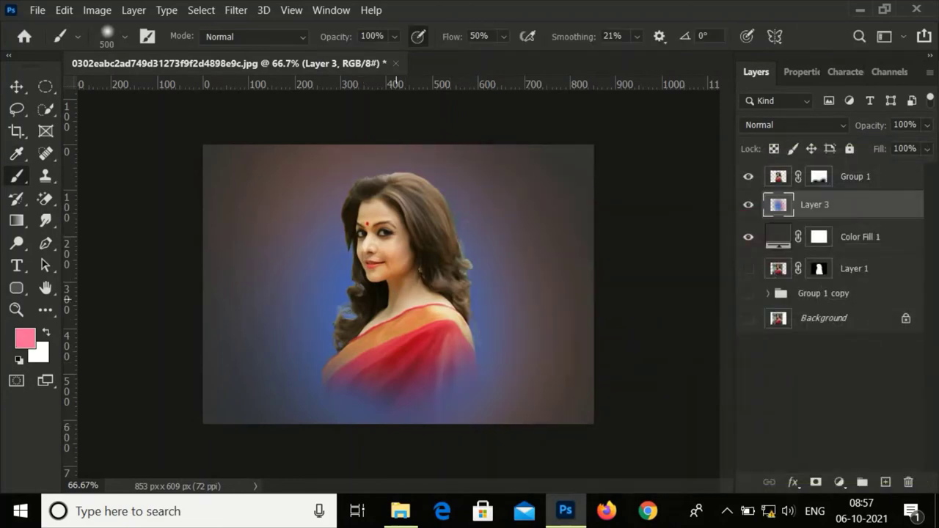
- Darken the right background with grey 999999 and both sides of her face with 333333
left_click(25, 338)
type("999999")
left_click(870, 187)
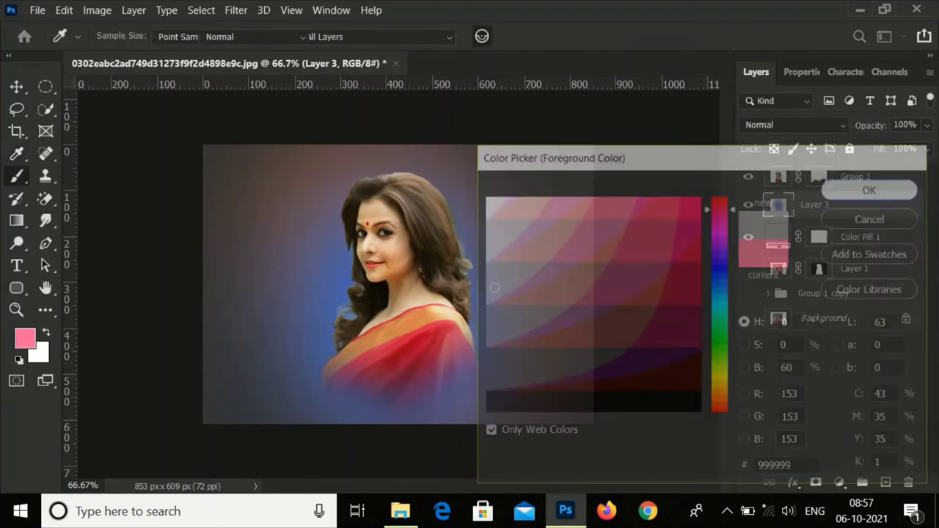
left_click_drag(527, 374, 539, 221)
left_click(25, 339)
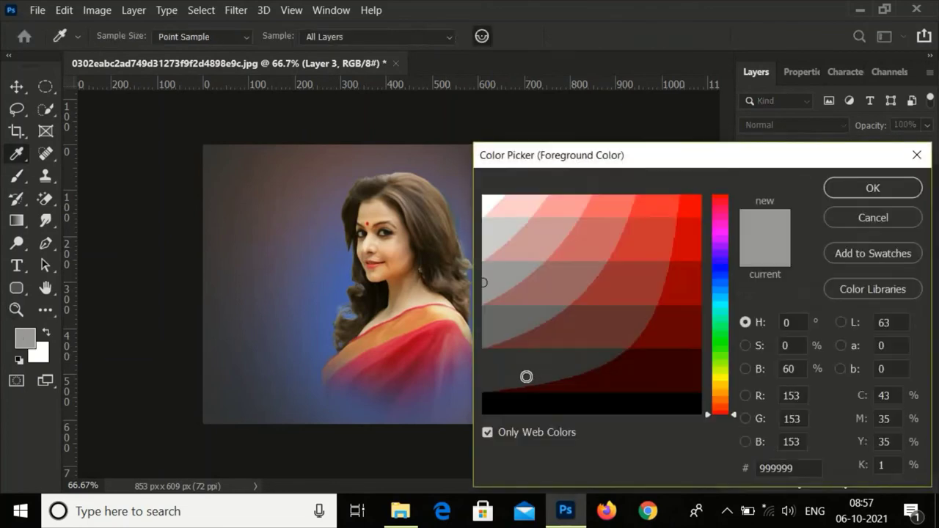
left_click(495, 390)
left_click(874, 186)
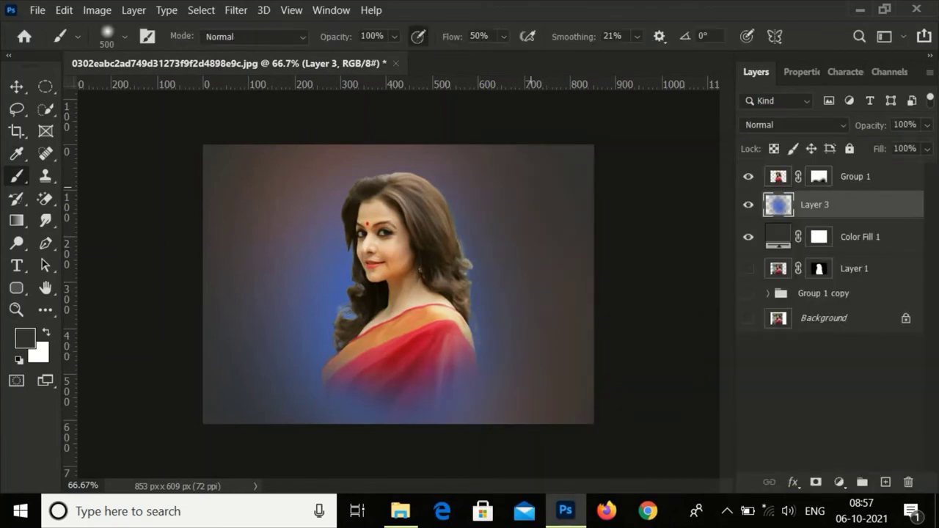
left_click(499, 246)
left_click(297, 237)
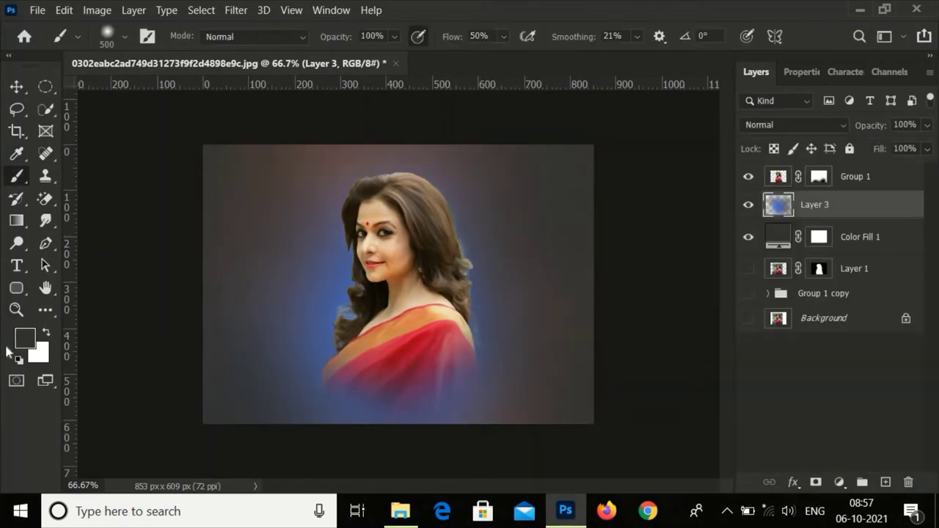
- Pick blue 336699 and add a faint blue dab to the background
left_click(25, 338)
left_click(597, 285)
left_click(872, 186)
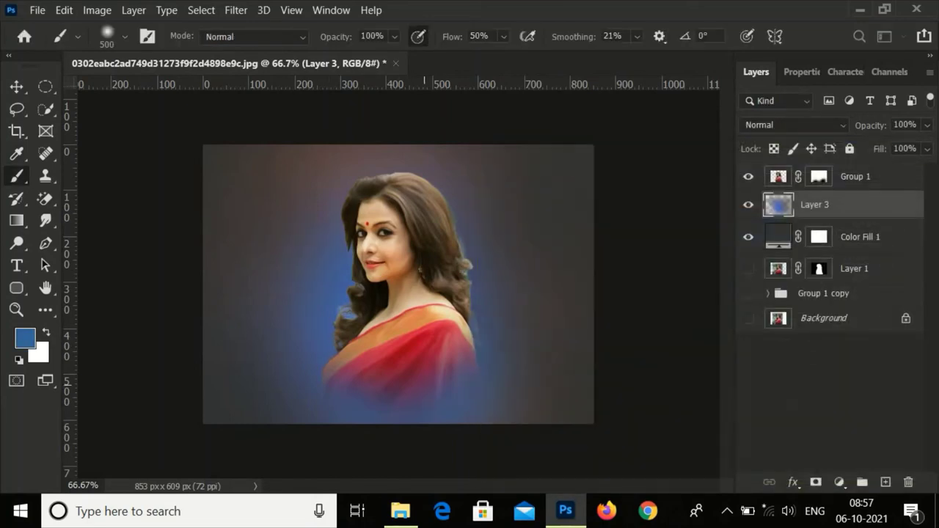
left_click(424, 315)
- Try tan cc9966 strokes on the left and right background, then undo them
left_click(25, 338)
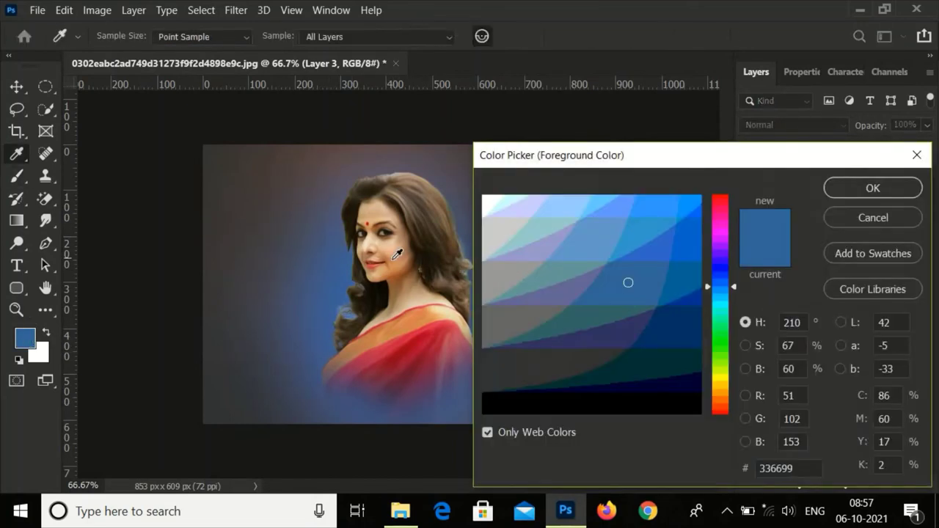
left_click(381, 286)
left_click(872, 188)
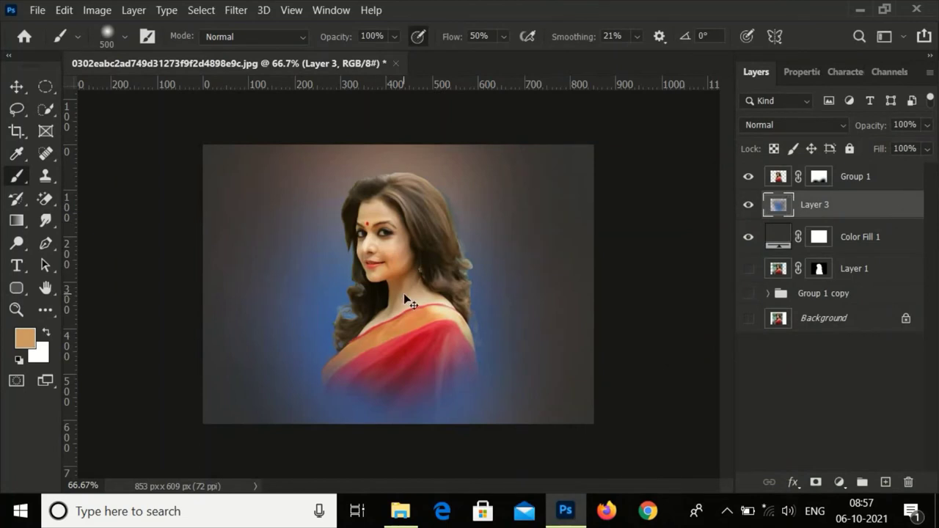
left_click_drag(405, 300, 279, 318)
left_click_drag(506, 323, 544, 309)
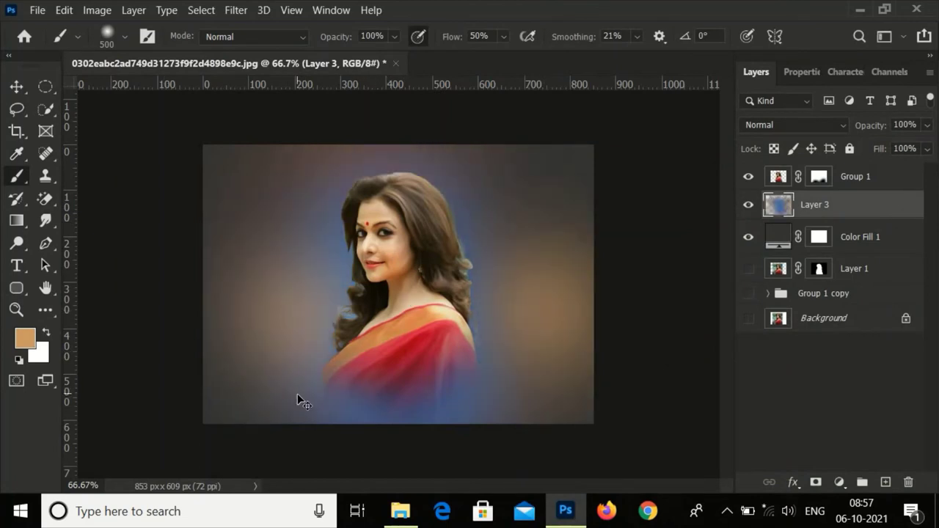
key("ctrl+z")
key("ctrl+z")
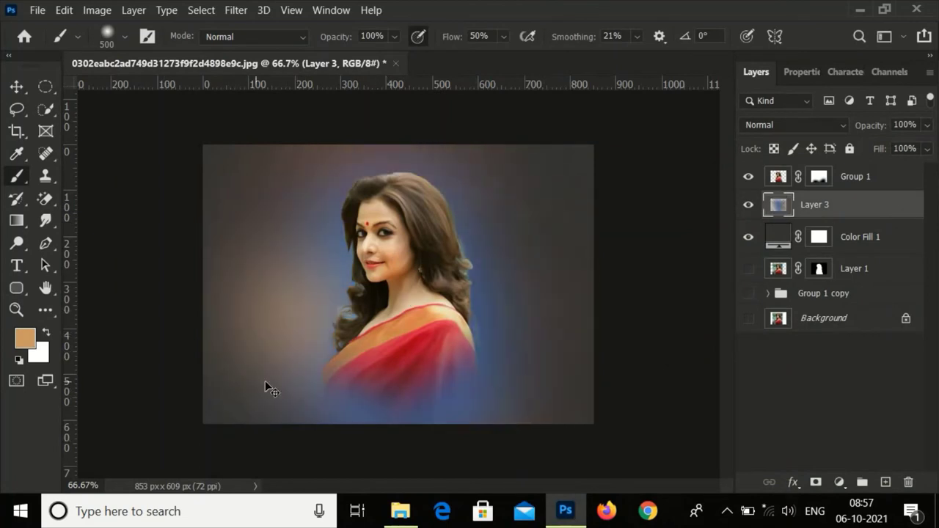
key("ctrl+z")
key("ctrl+z")
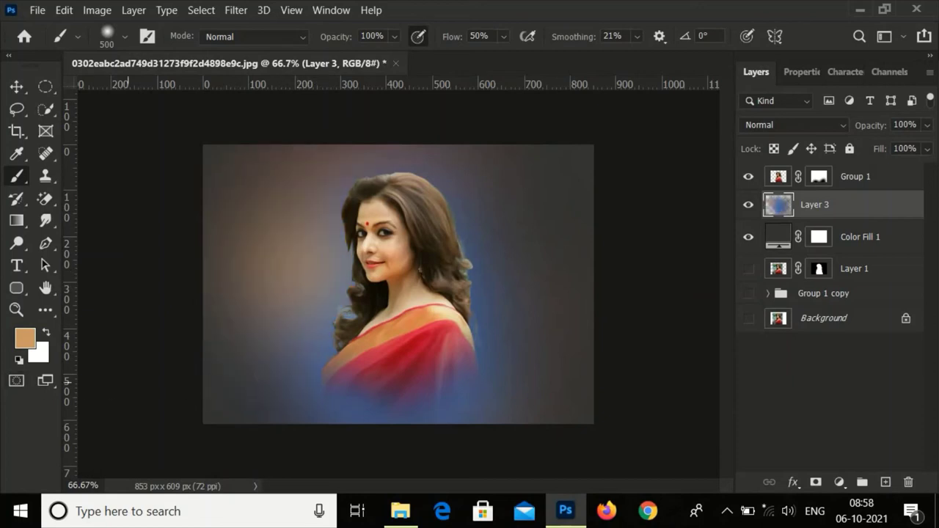
key("ctrl+z")
key("ctrl+z")
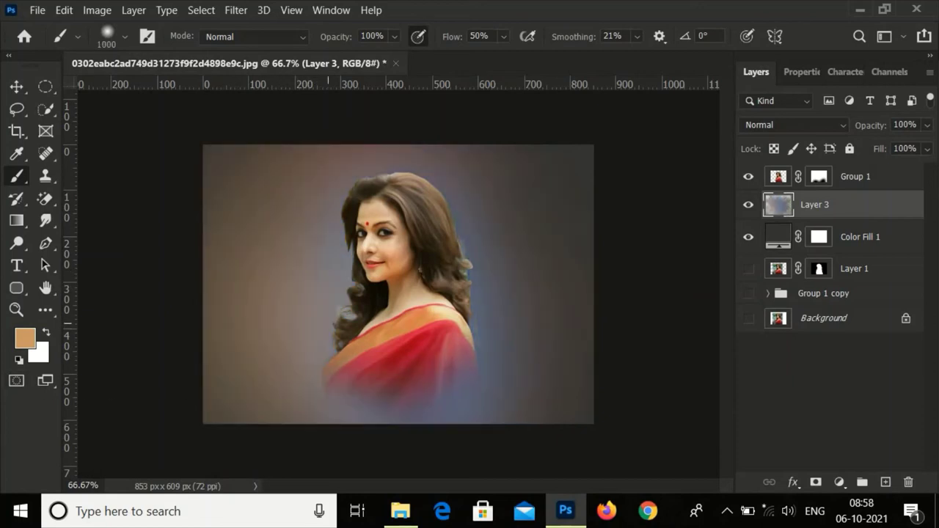
key("ctrl+shift+z")
- Paint a lighter tone in the lower centre and try a mid-blue glow behind her head
left_click_drag(352, 381, 441, 389)
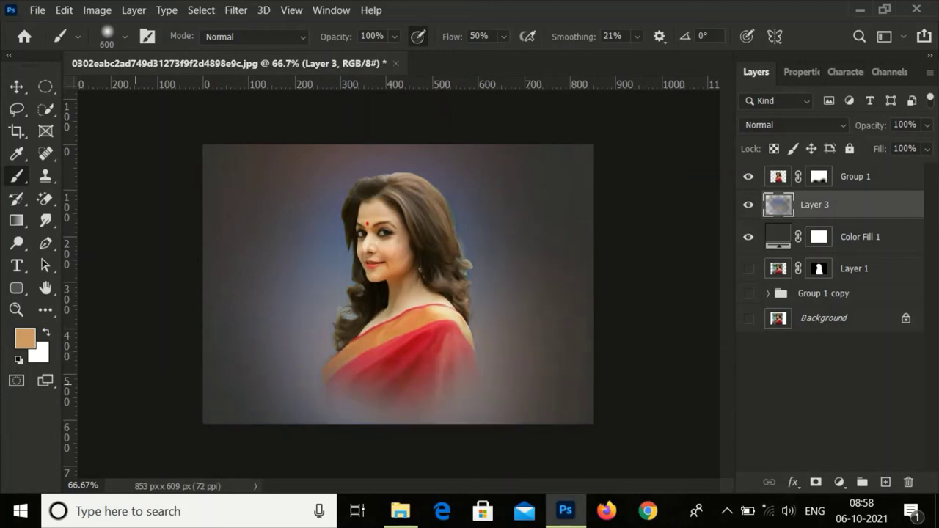
left_click(25, 339)
left_click(722, 283)
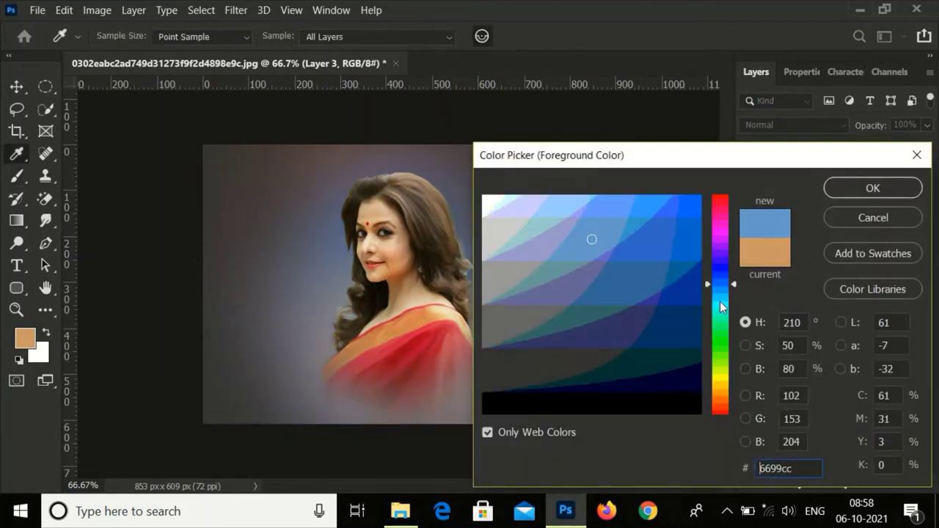
left_click(836, 190)
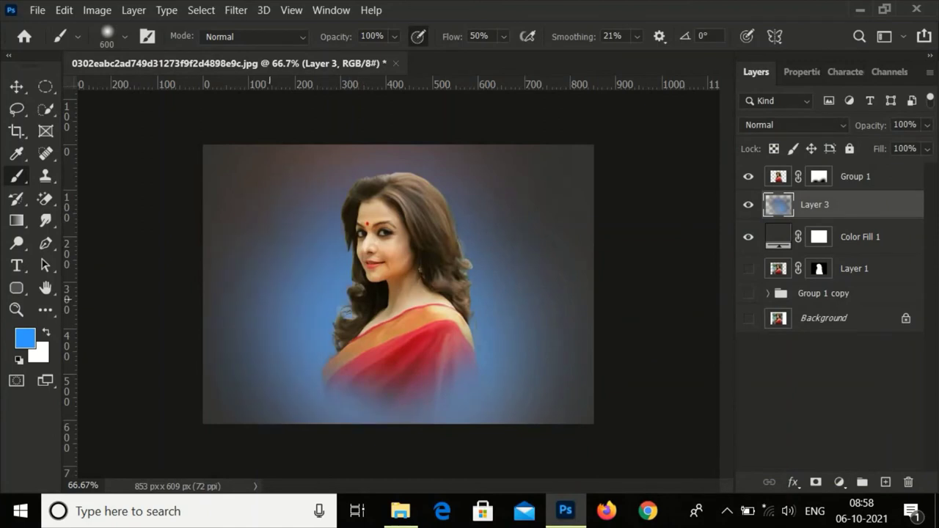
left_click_drag(364, 239, 163, 312)
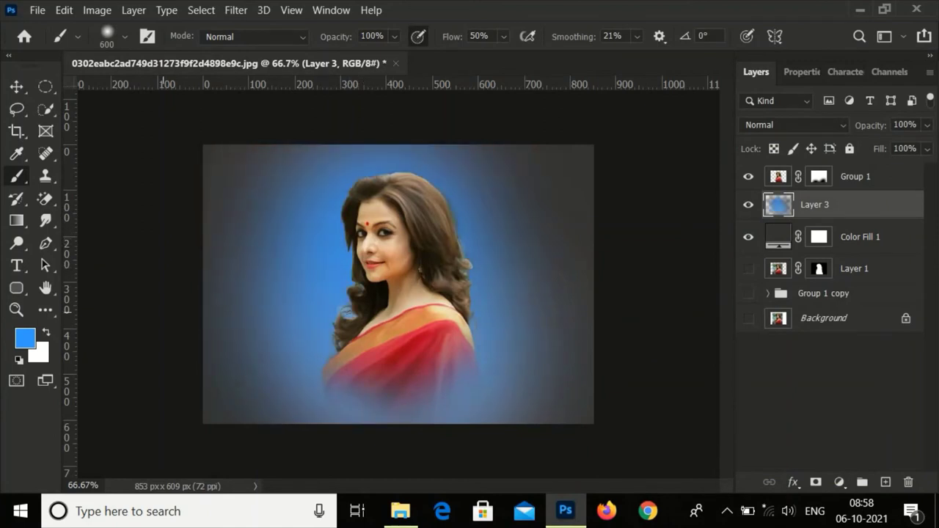
key("ctrl+z")
- Zoom to 100% and set the brush colour to yellow-green after briefly choosing orange
key("ctrl+1")
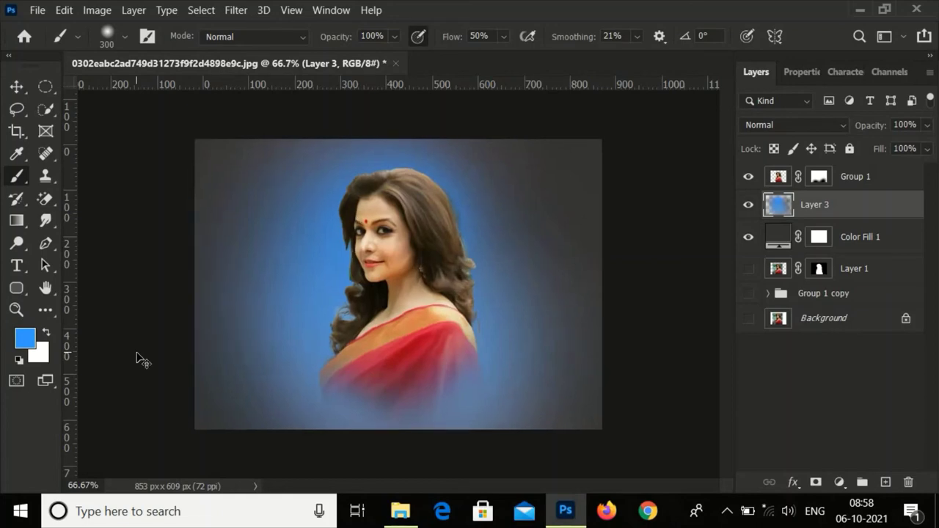
left_click(25, 337)
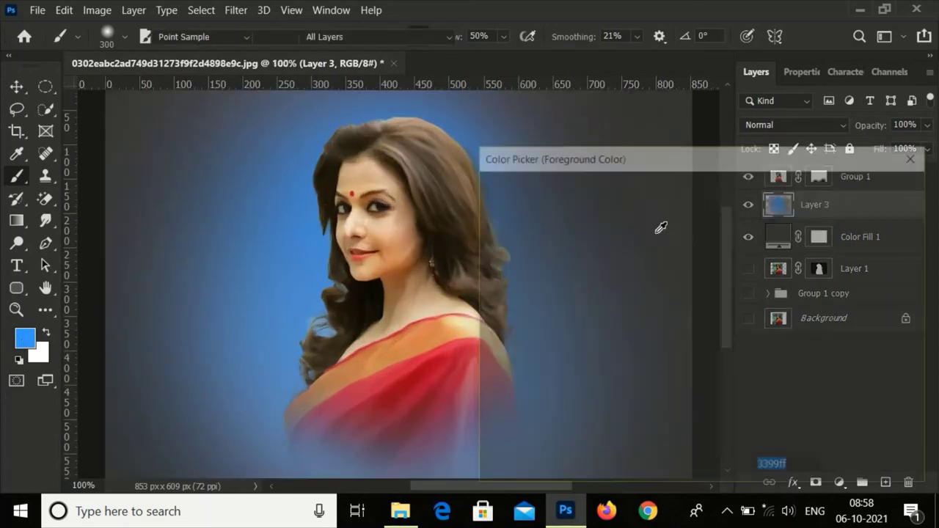
left_click(719, 394)
left_click(857, 189)
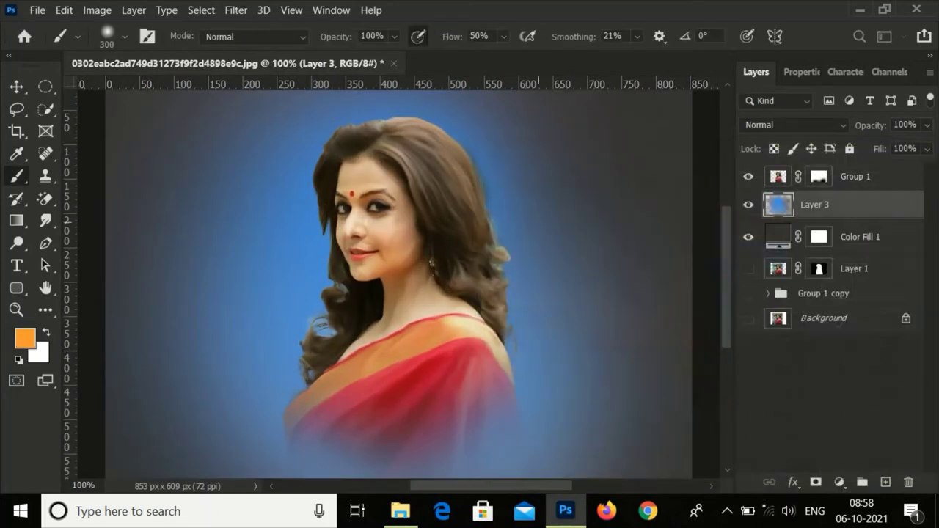
left_click(24, 338)
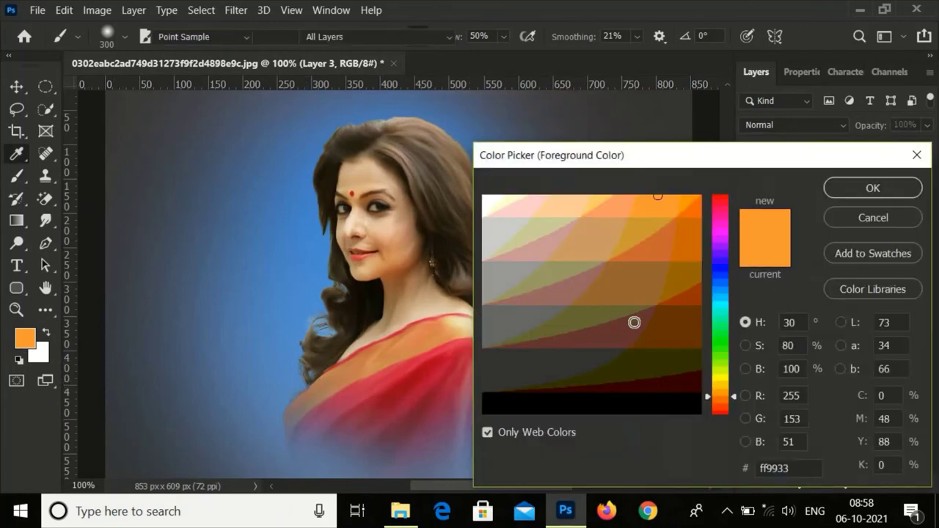
left_click(720, 371)
left_click(872, 186)
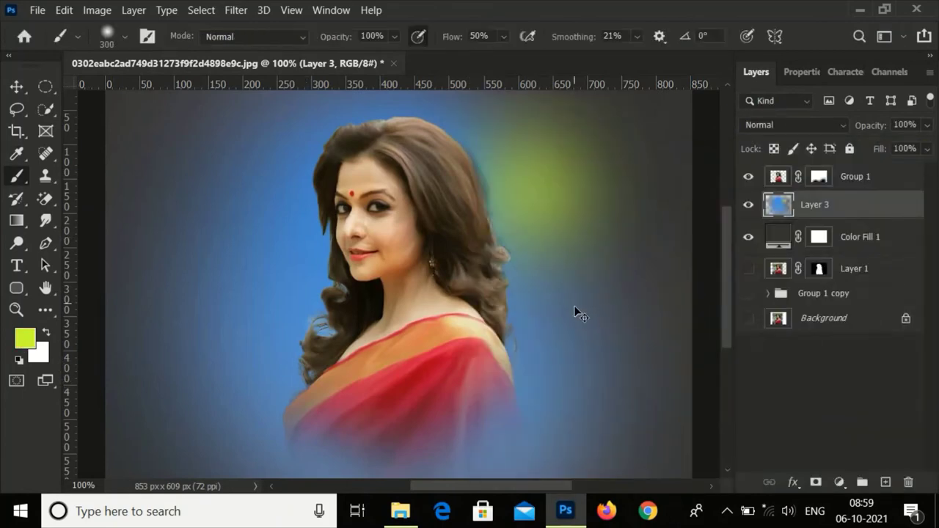
- Paint yellow-green glow around the face and across the lower background below the shoulders
key("ctrl+minus")
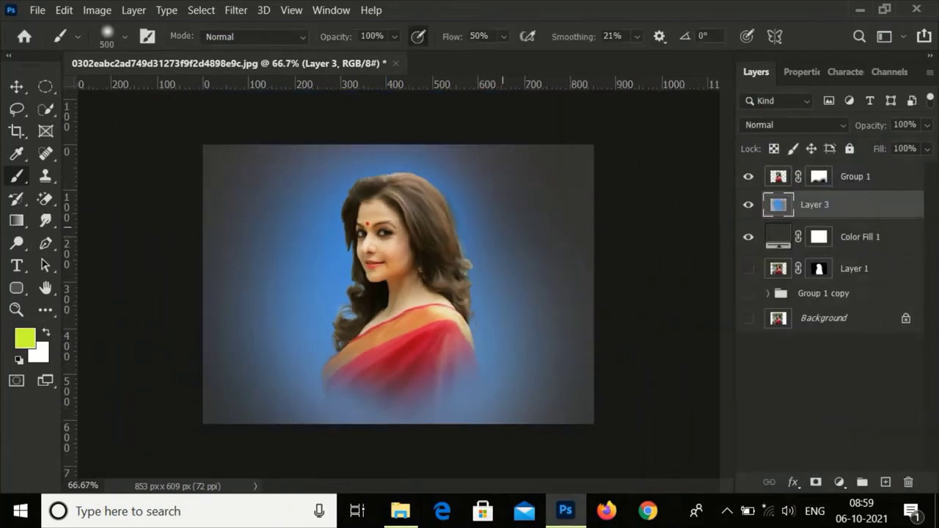
left_click(502, 228)
key("ctrl+z")
left_click_drag(400, 235, 341, 235)
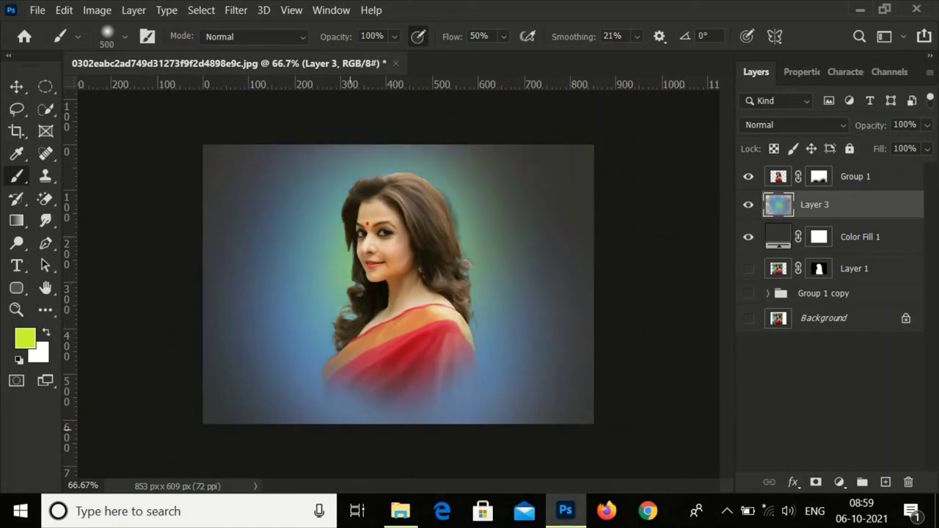
left_click(359, 410)
left_click(431, 378)
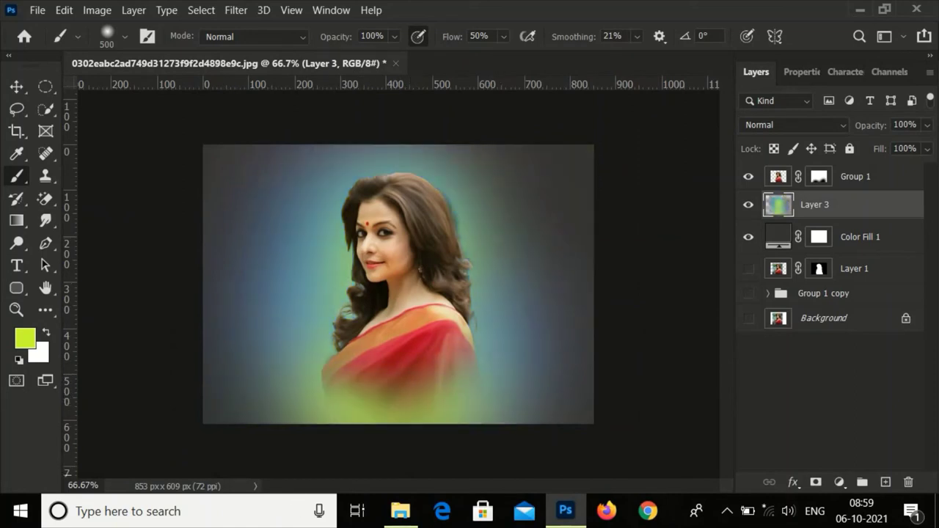
left_click(514, 345)
left_click(292, 367)
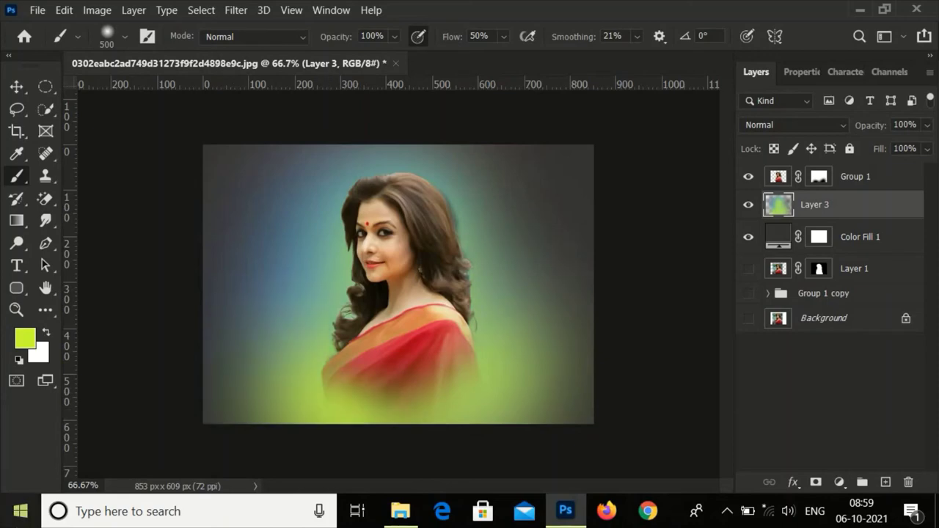
key("ctrl+z")
- Switch to a soft pink and try it on the upper-left background, undoing it
left_click(25, 337)
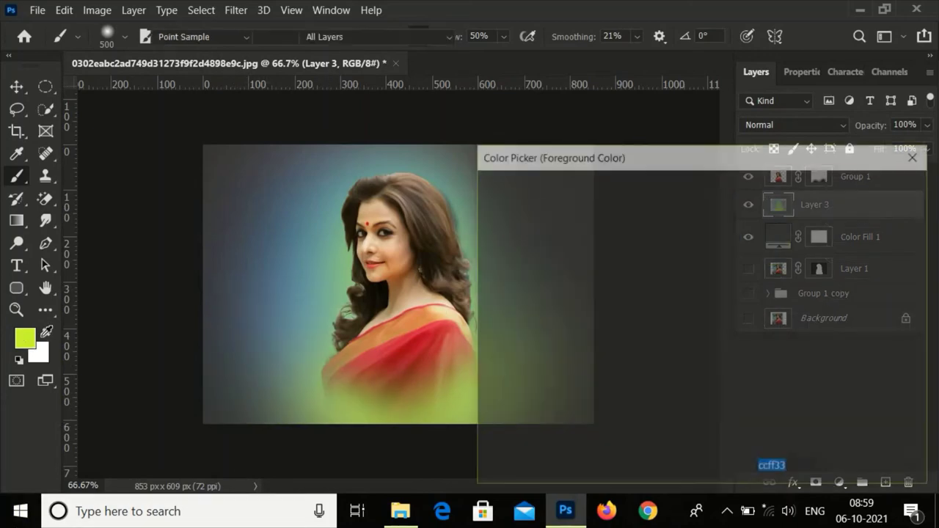
left_click(430, 193)
key("Return")
key("b")
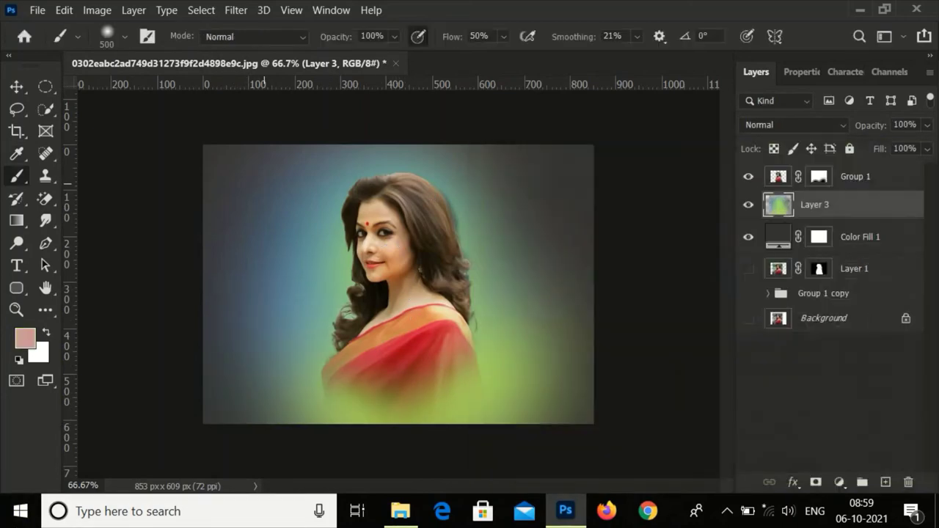
left_click(279, 213)
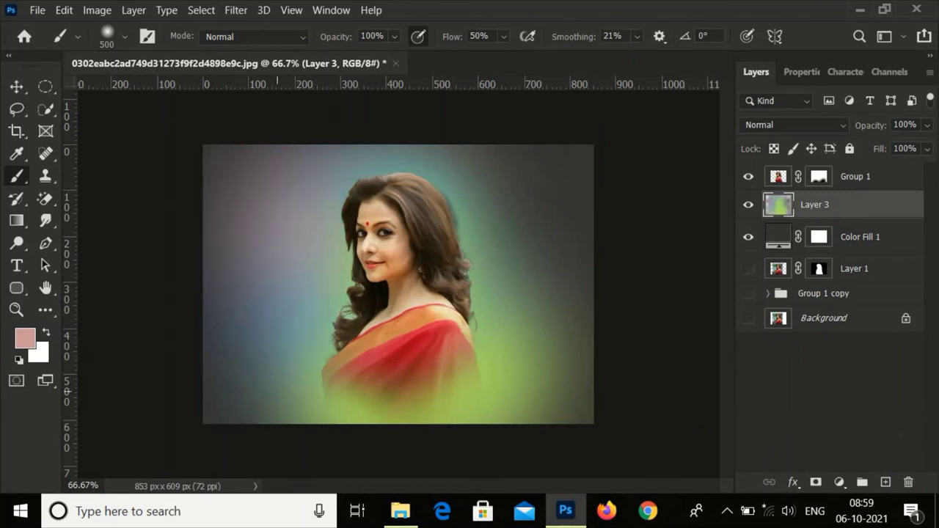
key("ctrl+z")
- With a 300 px brush at 9% flow, dab soft pink left of the face and blend blue over it
left_click(274, 319)
key("bracketright")
left_click(286, 277)
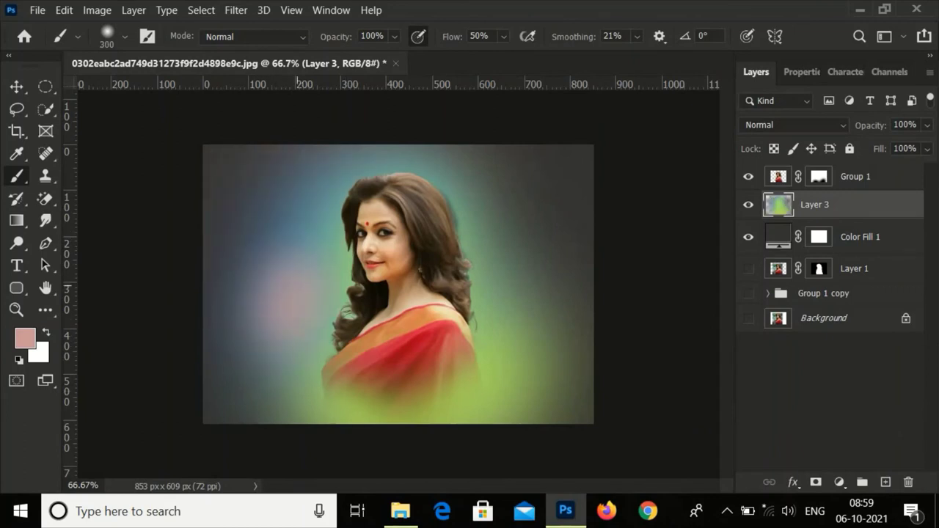
left_click(479, 36)
type("9")
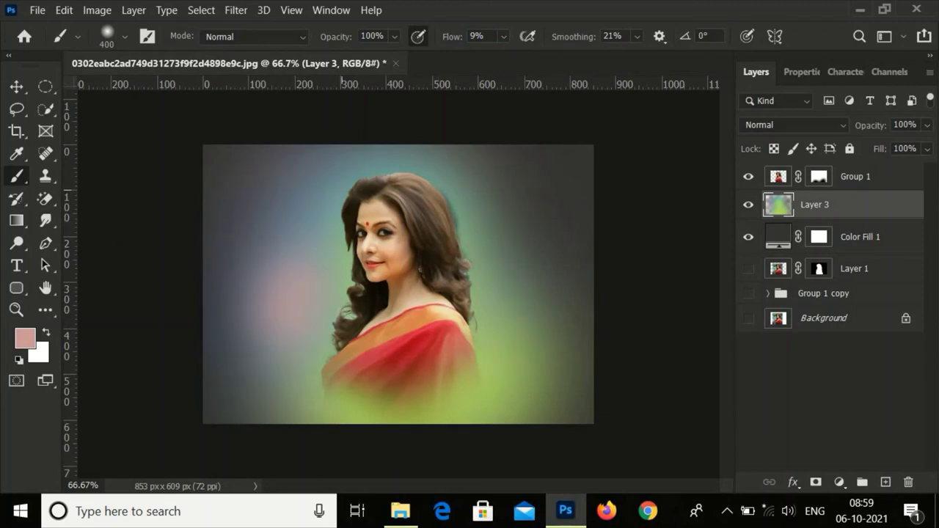
left_click(547, 275)
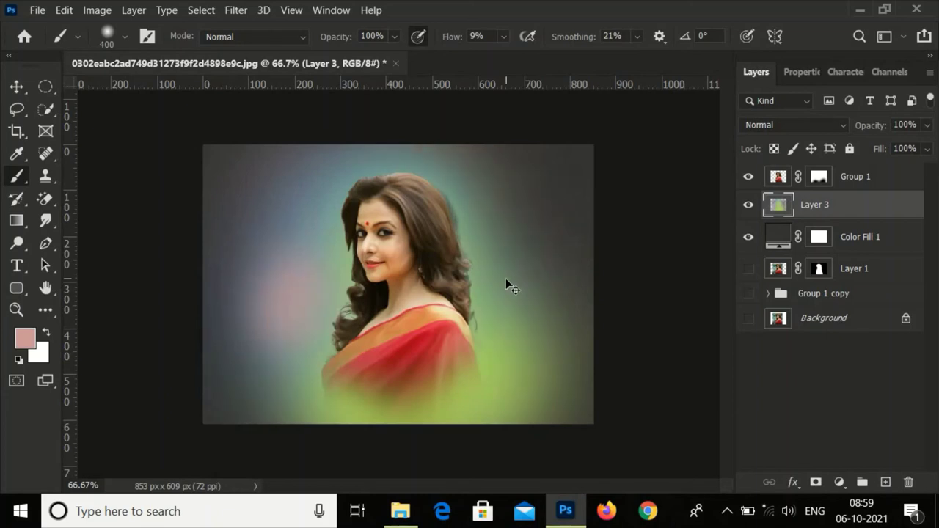
left_click_drag(274, 176, 276, 319)
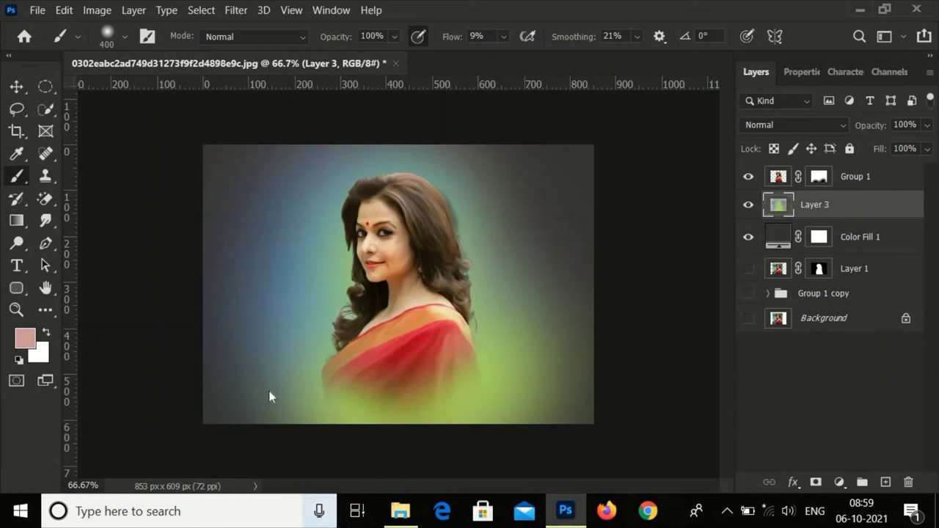
key("v")
key("ctrl+plus")
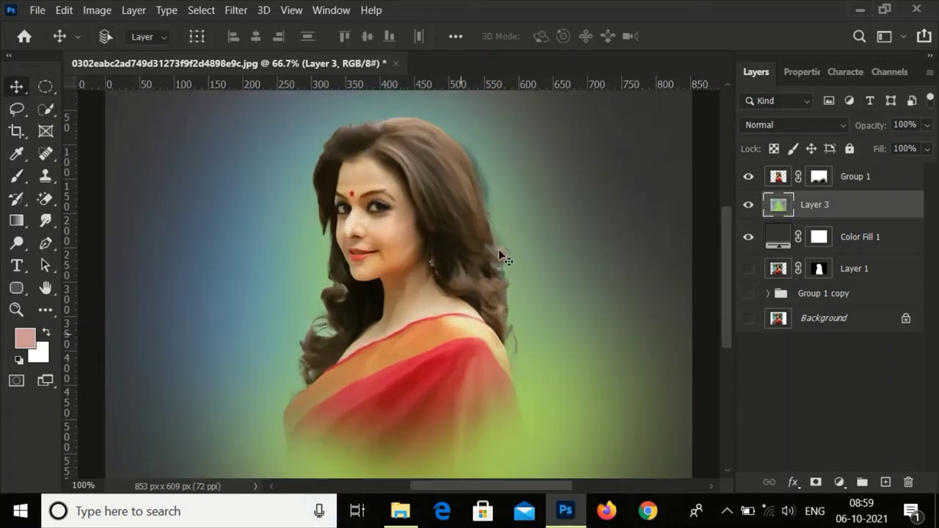
key("ctrl+plus")
- Select Group 1 and add a new empty layer above it
left_click(775, 180)
left_click(886, 482)
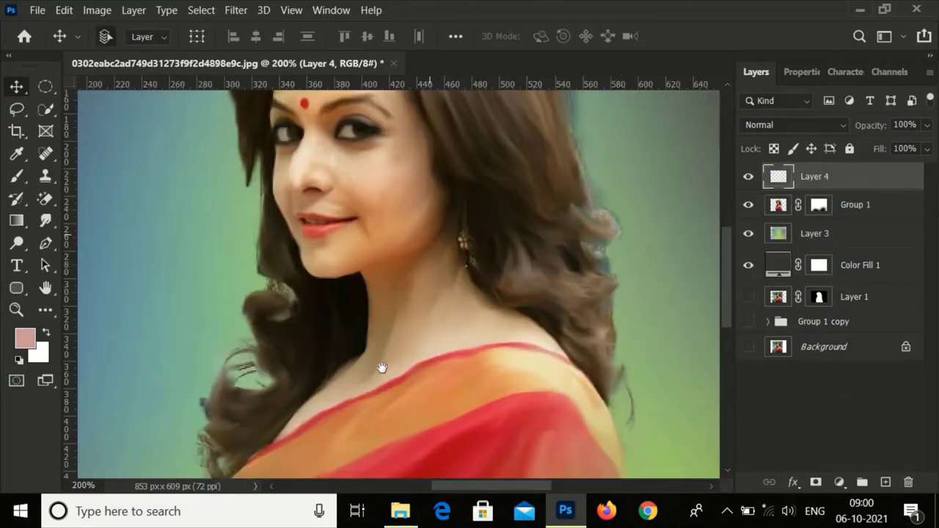
scroll(382, 366, "up", 3)
left_click(18, 178)
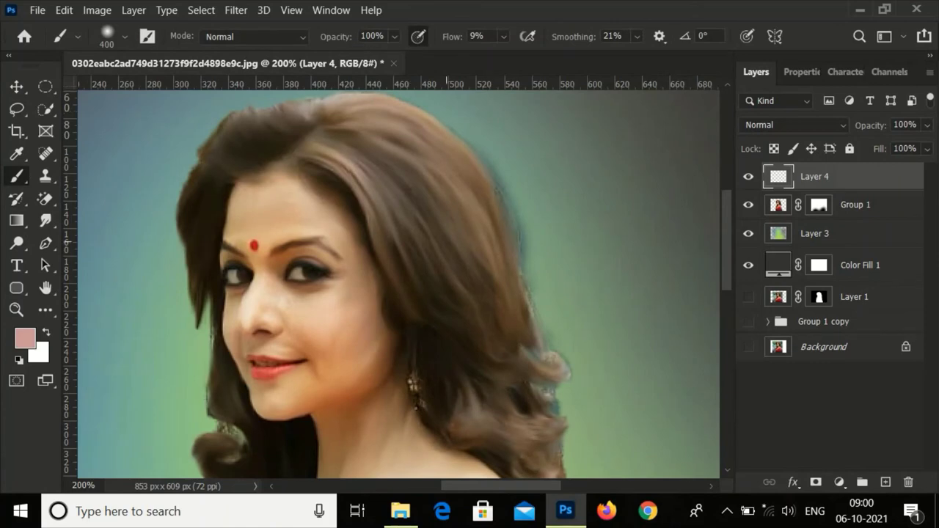
- Set up a Hard Round brush at 100% flow, discarding a test stroke
key("bracketleft")
key("bracketleft")
key("bracketleft")
key("bracketleft")
key("bracketleft")
key("bracketleft")
key("bracketleft")
key("bracketleft")
key("bracketleft")
key("bracketleft")
key("bracketleft")
key("bracketleft")
left_click_drag(446, 39, 513, 39)
left_click_drag(457, 220, 458, 282)
key("ctrl+z")
left_click(106, 36)
left_click(126, 275)
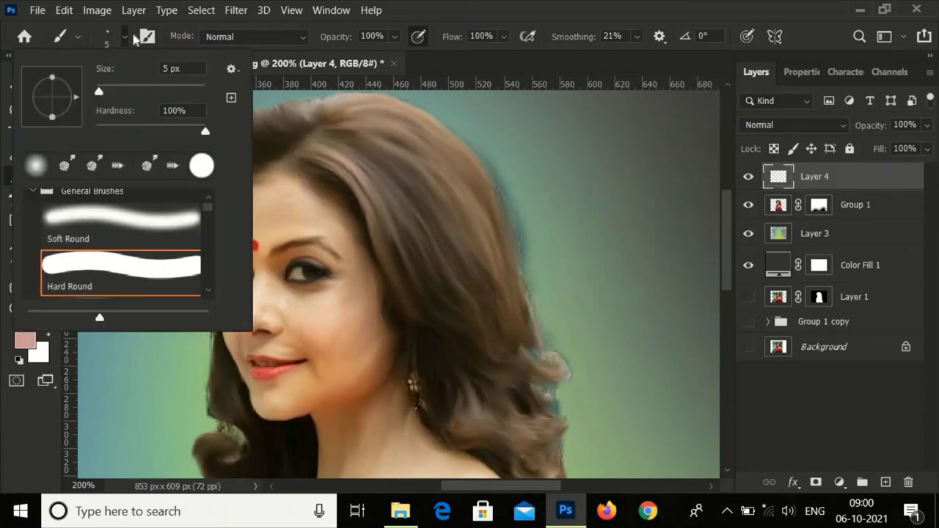
key("Return")
- Shrink the brush to 1 px, sample brown from the hair, and paint a first strand
left_click_drag(385, 167, 404, 203)
key("ctrl+z")
key("bracketleft")
key("bracketleft")
key("bracketleft")
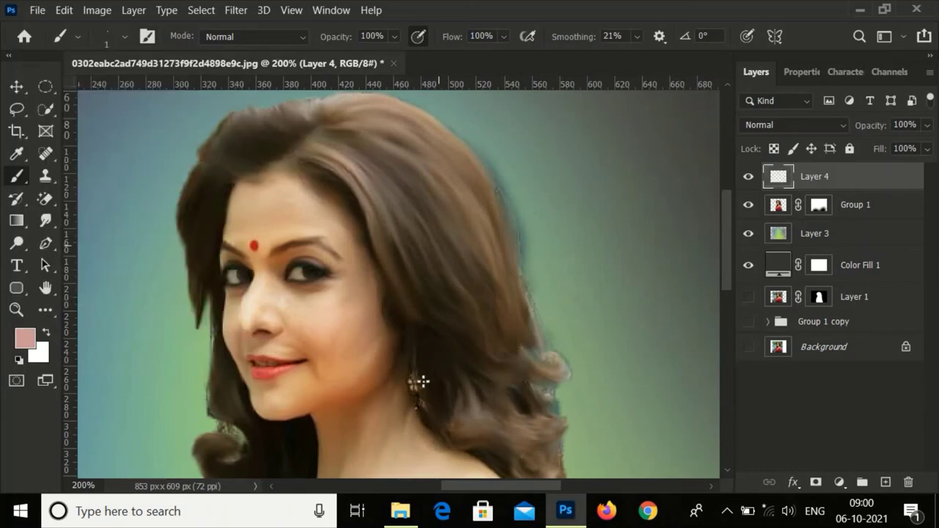
left_click_drag(444, 246, 451, 328)
key("ctrl+z")
left_click(485, 195, "alt")
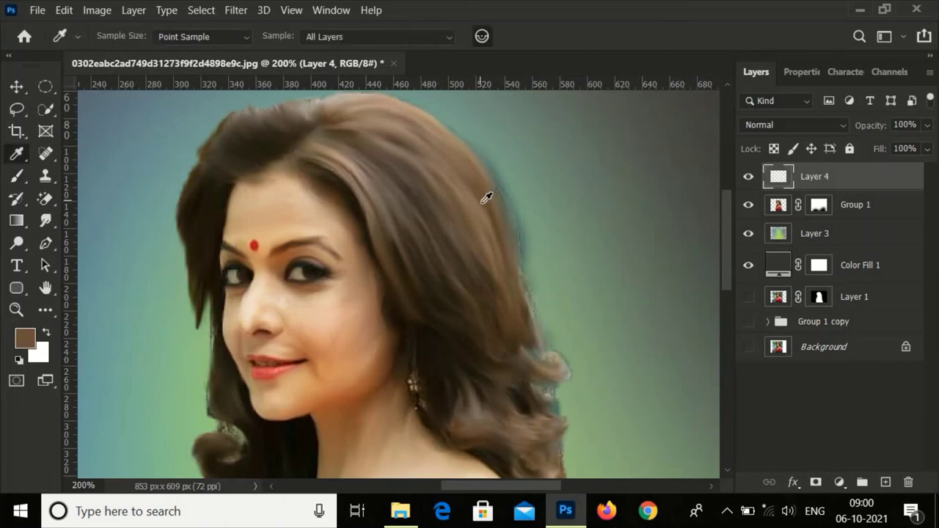
left_click_drag(516, 244, 516, 267)
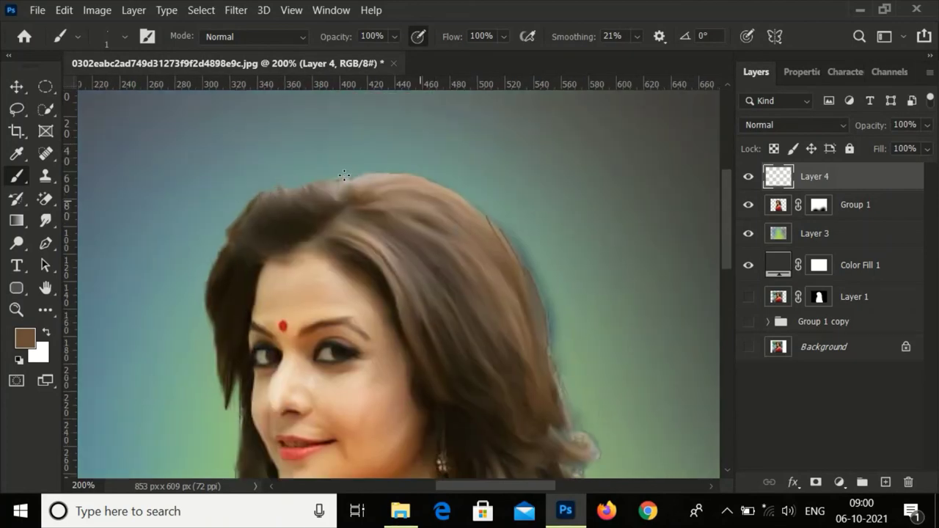
- Enlarge the brush to 4 px and paint brown strands along the right hair edge, undoing the first attempt
scroll(342, 178, "up", 3)
scroll(308, 213, "down", 1)
scroll(367, 264, "up", 1)
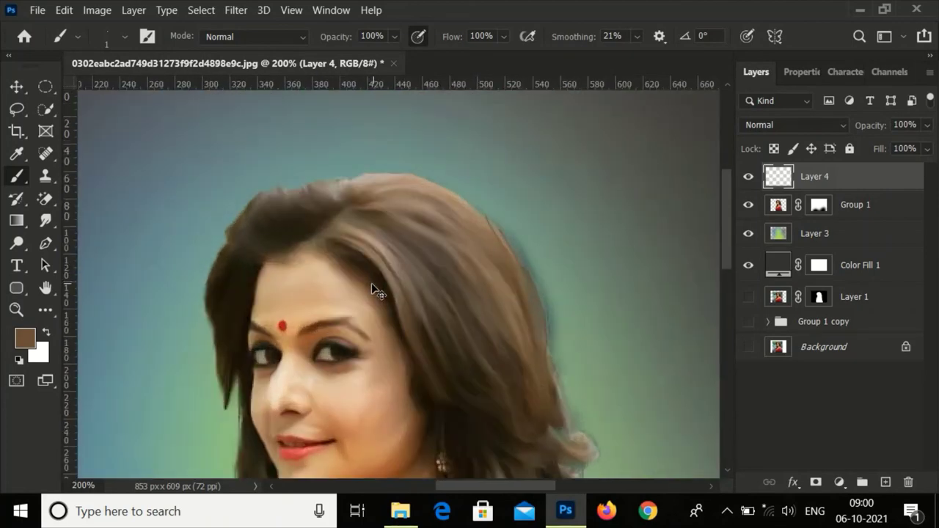
scroll(371, 282, "up", 1)
left_click_drag(396, 268, 304, 26)
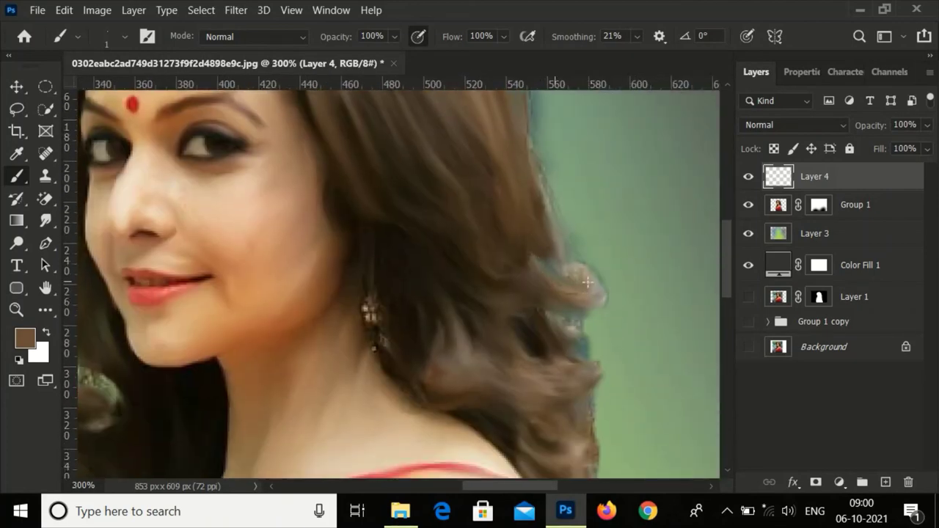
key("bracketright")
key("bracketright")
key("bracketright")
left_click_drag(544, 169, 562, 240)
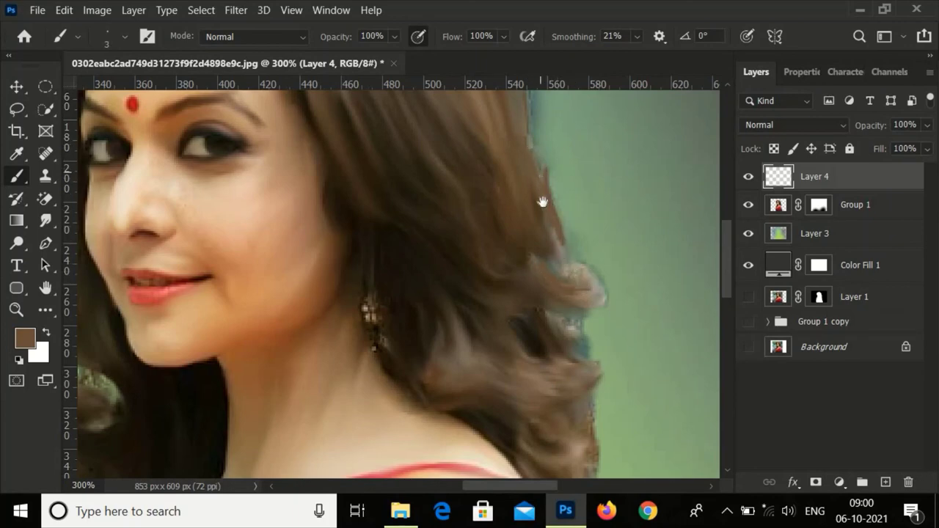
left_click_drag(542, 202, 539, 263)
left_click_drag(526, 189, 545, 247)
left_click_drag(543, 205, 558, 286)
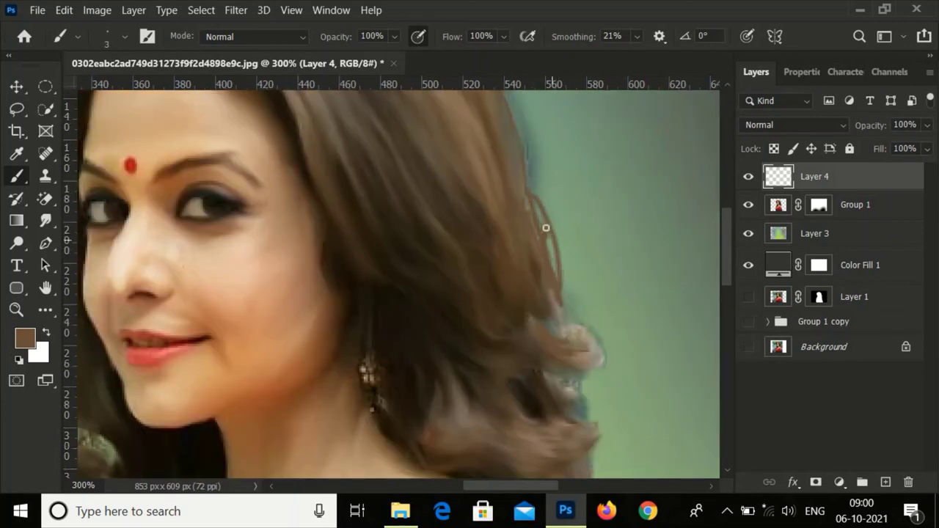
key("ctrl+z")
key("ctrl+z")
key("ctrl+z")
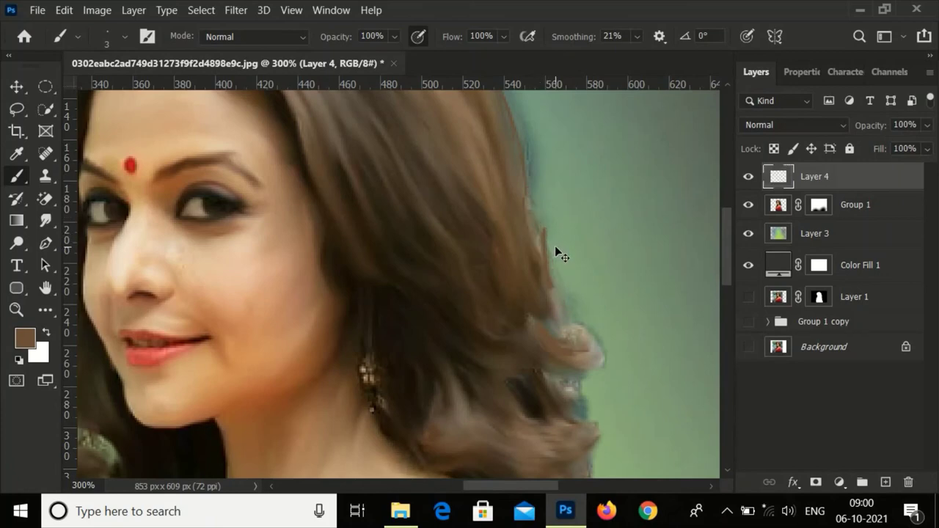
- Paint darker strands down the right hair edge and cover the greenish fringe with brown
left_click_drag(534, 213, 565, 307)
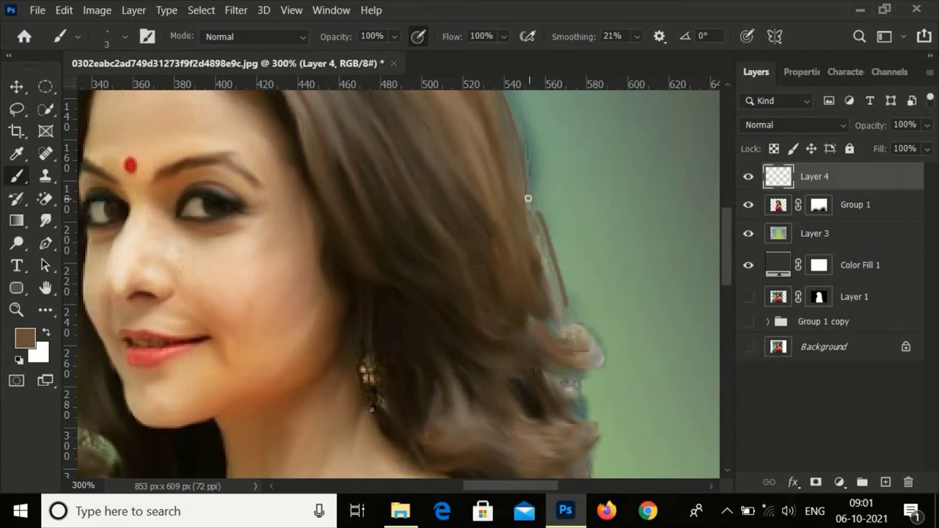
left_click_drag(531, 204, 589, 349)
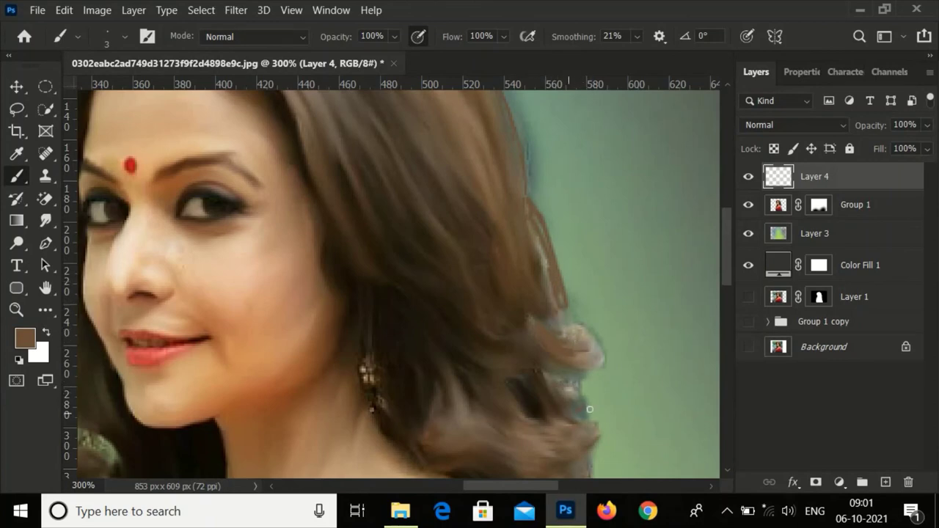
left_click_drag(581, 389, 583, 402)
left_click_drag(536, 220, 545, 275)
scroll(556, 329, "up", 3)
left_click_drag(514, 210, 536, 274)
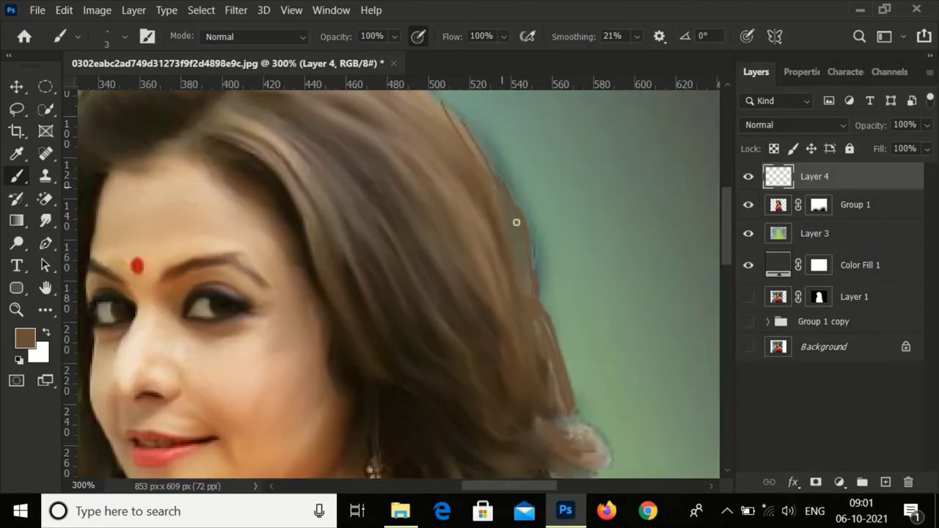
left_click_drag(516, 221, 518, 269)
scroll(528, 285, "up", 2)
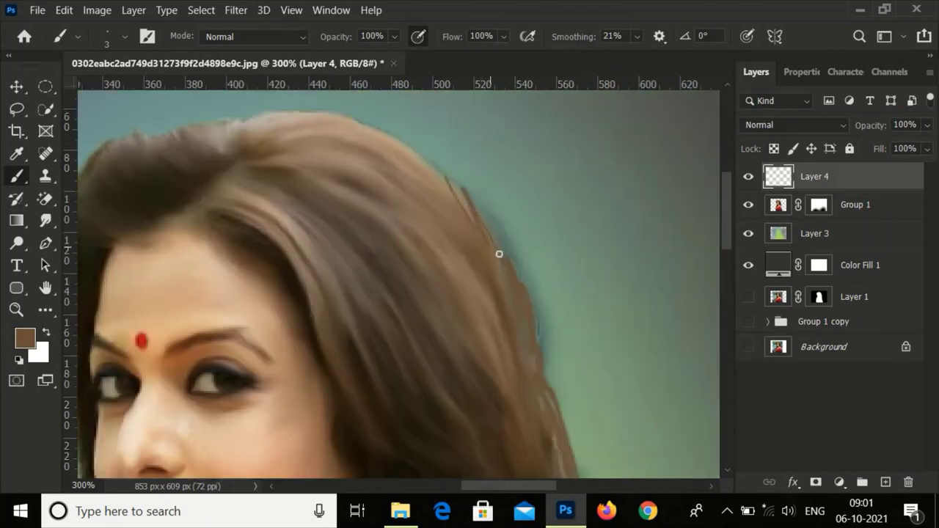
left_click_drag(482, 227, 462, 156)
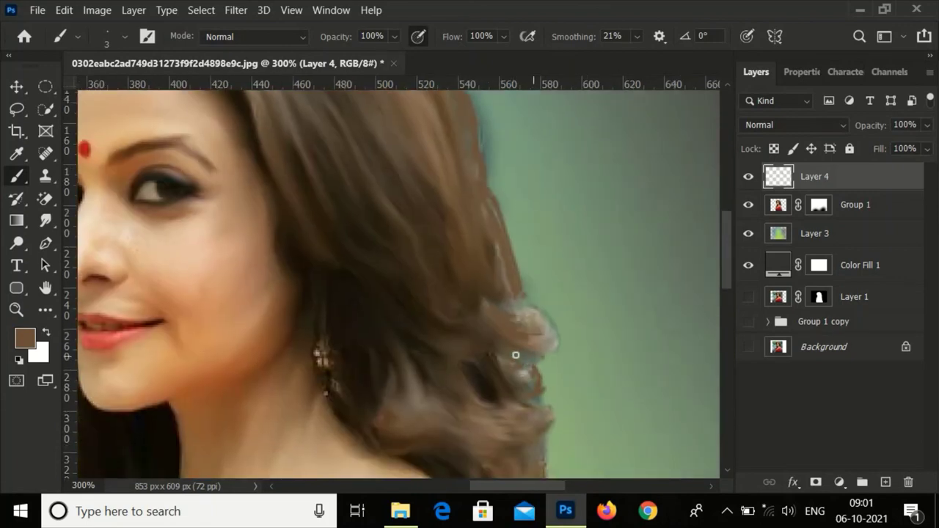
- Repaint the lower curl's edge and add darker strands over the shoulder
left_click_drag(552, 352, 509, 362)
scroll(547, 403, "down", 3)
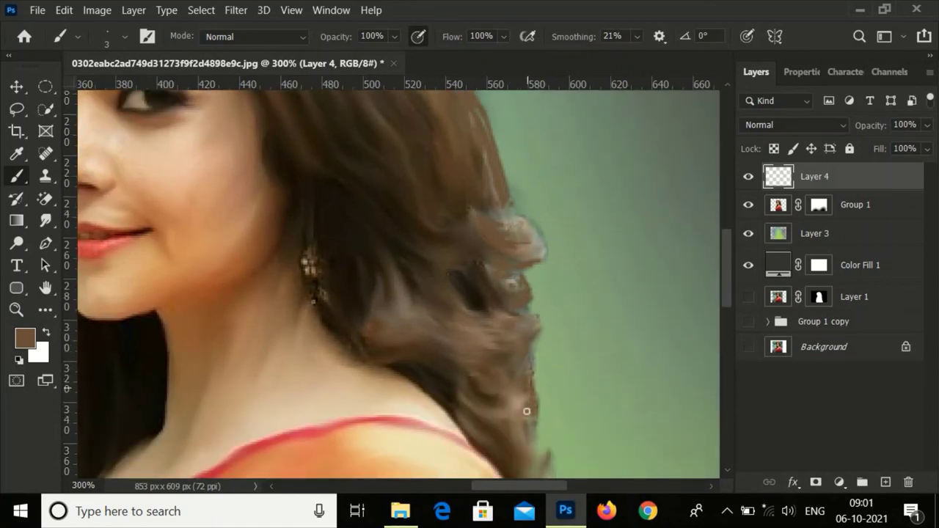
scroll(534, 398, "down", 4)
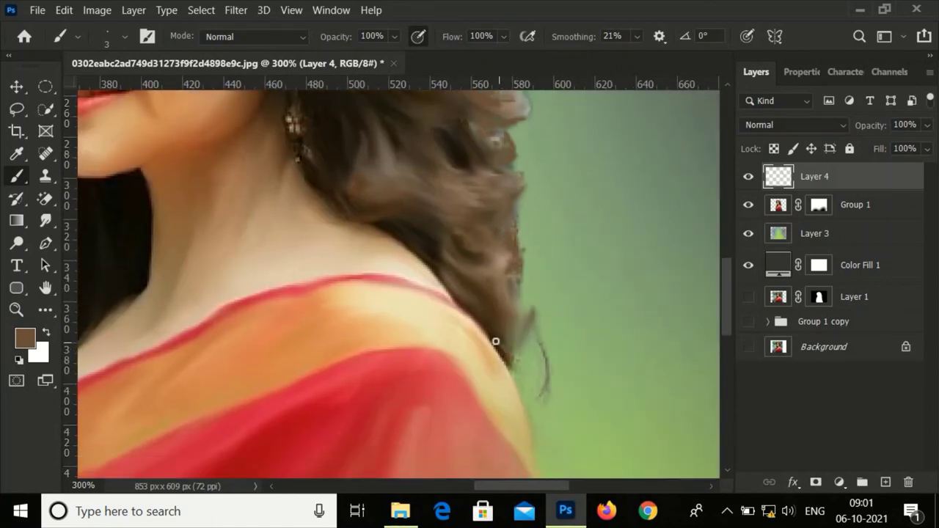
mouse_move(511, 362)
left_mouse_down()
mouse_move(529, 336)
mouse_move(518, 310)
mouse_move(526, 325)
mouse_move(518, 344)
mouse_move(551, 411)
left_mouse_up()
key("ctrl+1")
key("ctrl+plus")
key("ctrl+plus")
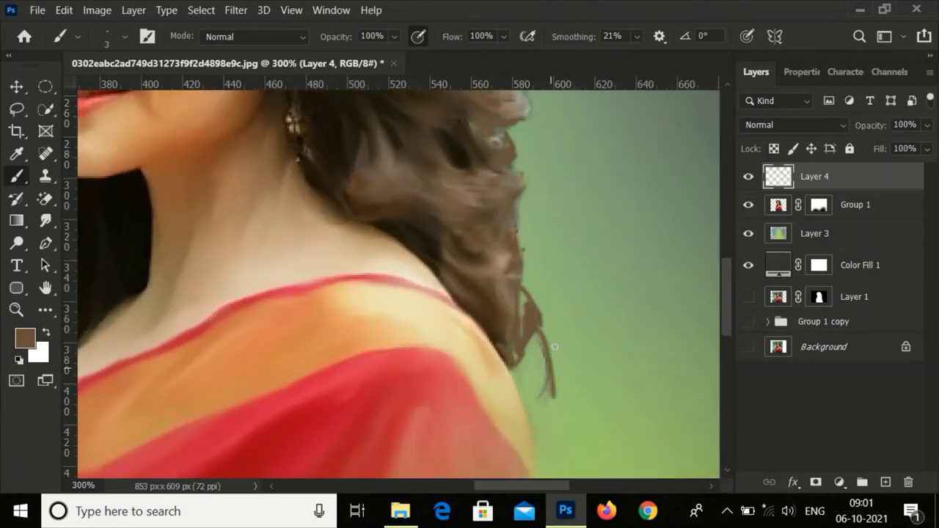
- Add loose brown strands running down the hair edge toward the shoulder
mouse_move(533, 322)
left_mouse_down()
mouse_move(546, 349)
mouse_move(536, 386)
left_mouse_up()
left_click_drag(522, 347, 535, 387)
mouse_move(528, 318)
left_mouse_down()
mouse_move(518, 301)
mouse_move(531, 397)
left_mouse_up()
left_click_drag(523, 360, 535, 405)
mouse_move(530, 339)
left_mouse_down()
mouse_move(551, 397)
mouse_move(512, 378)
mouse_move(529, 389)
left_mouse_up()
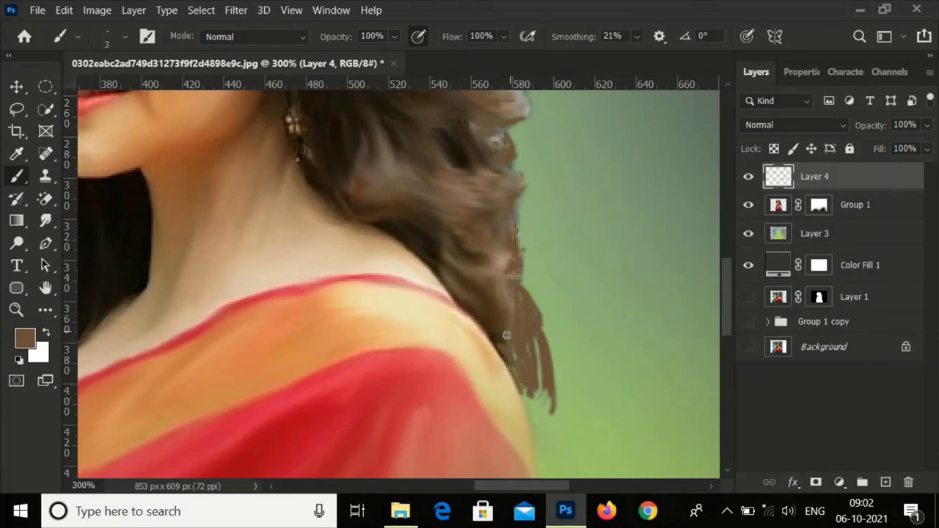
key("ctrl+0")
- Smudge the painted strands along the lower and upper hair edges at 48% strength
key("ctrl+1")
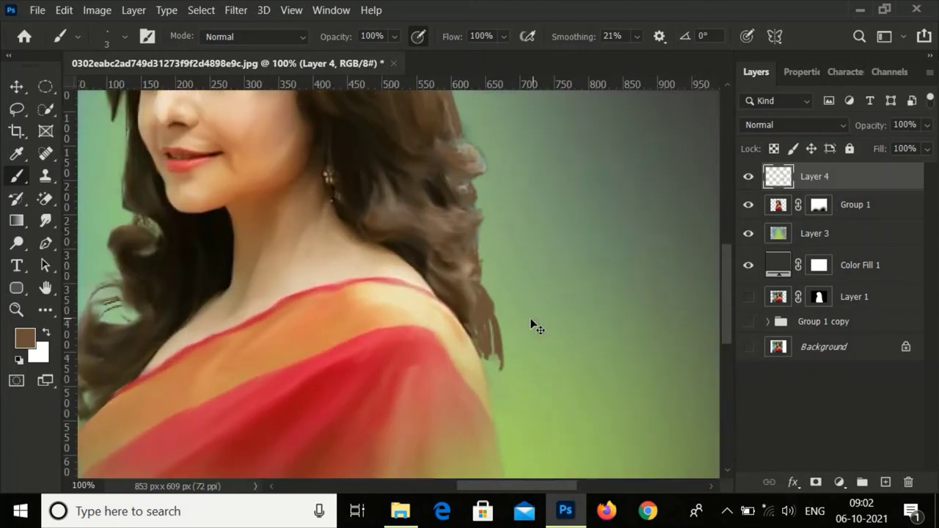
key("ctrl+plus")
left_click(46, 220)
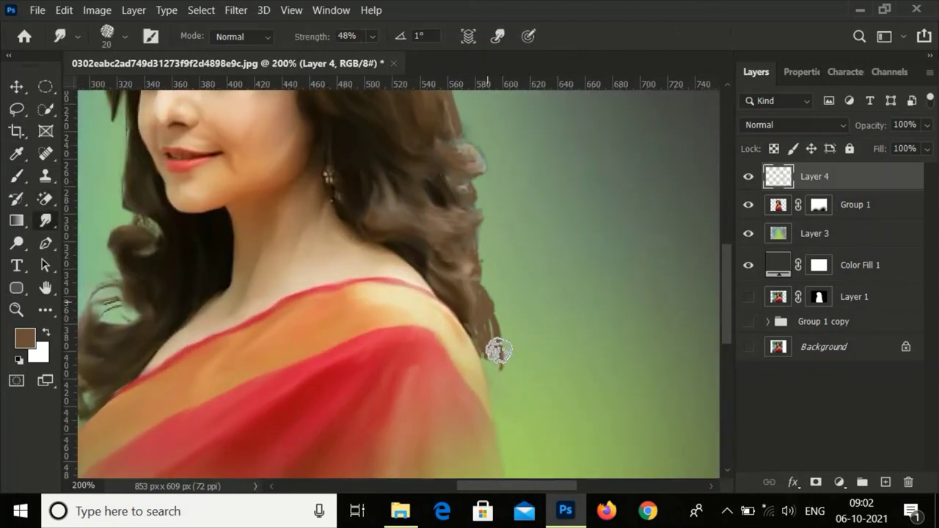
left_click_drag(498, 352, 482, 360)
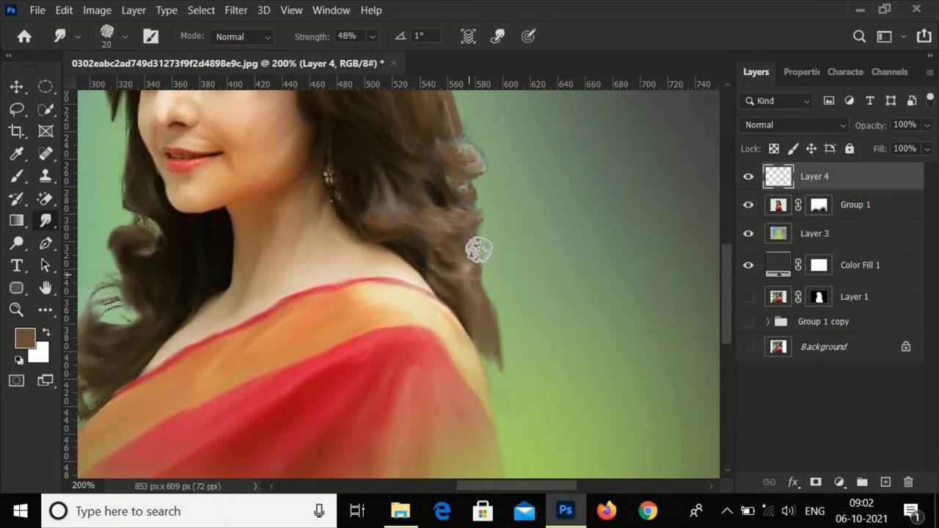
scroll(453, 203, "up", 5)
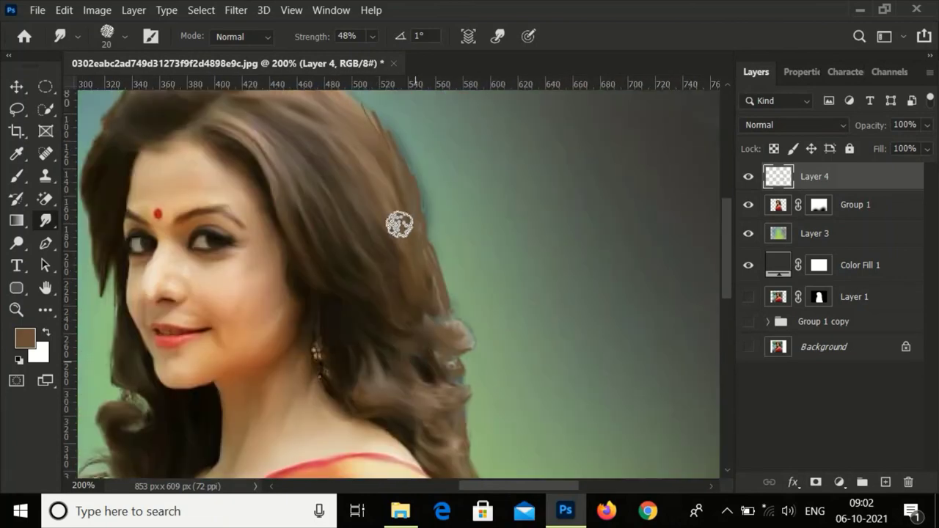
left_click_drag(370, 112, 447, 325)
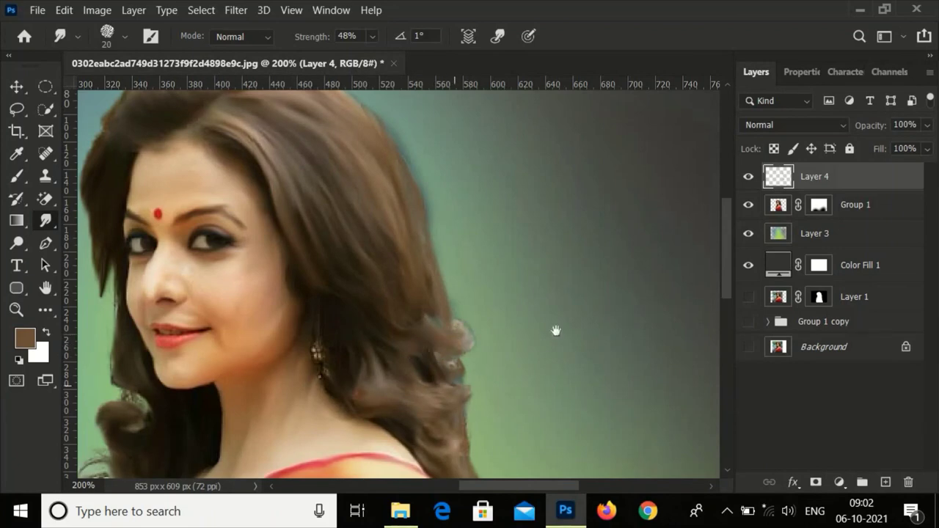
left_click_drag(555, 331, 623, 377)
left_click_drag(499, 283, 346, 245)
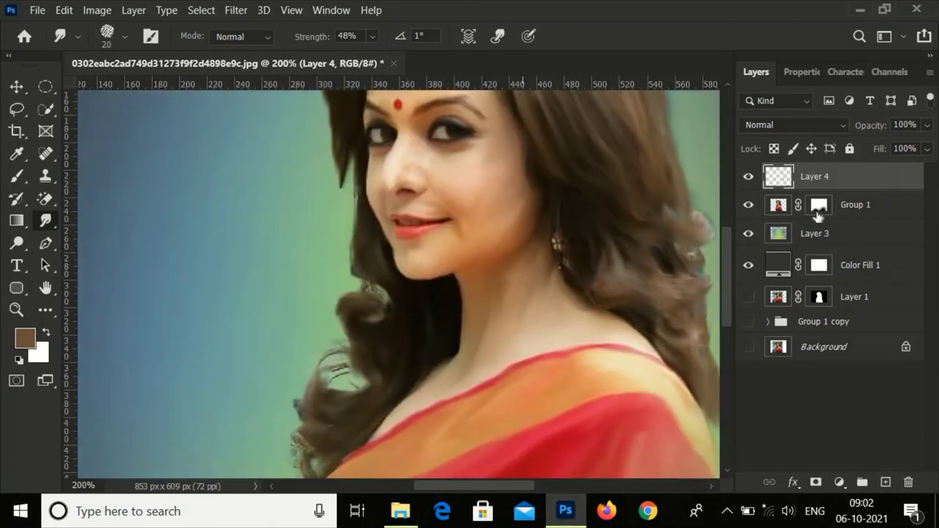
- On Group 1, smudge the left curls above the shoulder into fine strands with a size 6–8 brush
left_click(818, 212)
left_click_drag(335, 366, 371, 367)
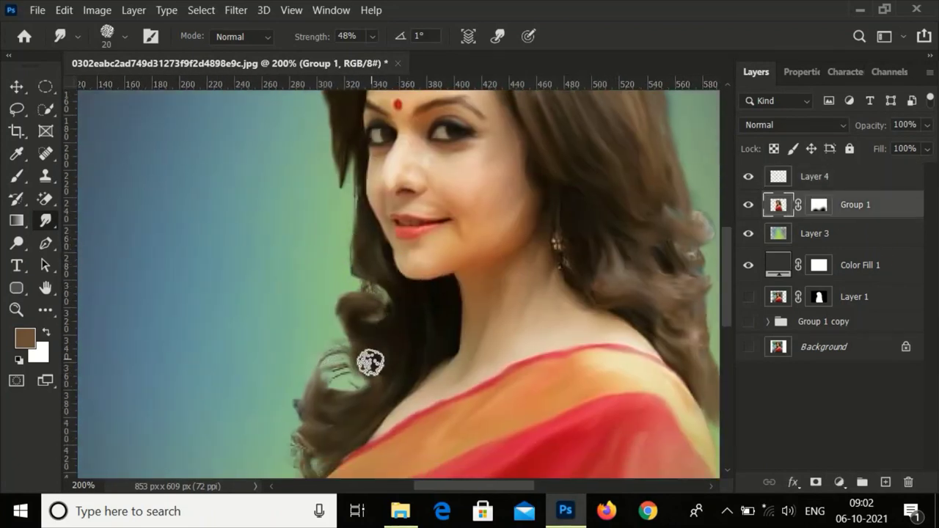
scroll(363, 370, "up", 1)
scroll(360, 374, "up", 1)
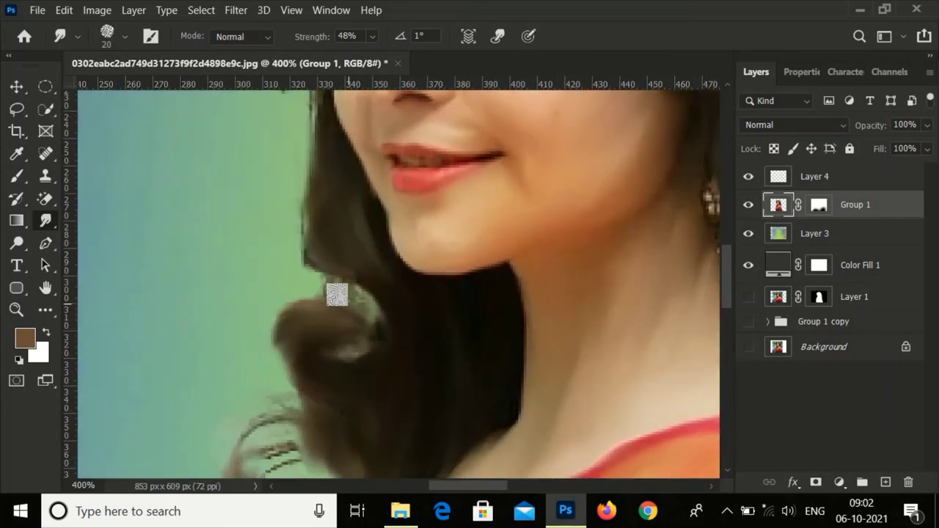
key("bracketleft")
key("bracketleft")
key("bracketleft")
key("bracketleft")
scroll(336, 413, "down", 3)
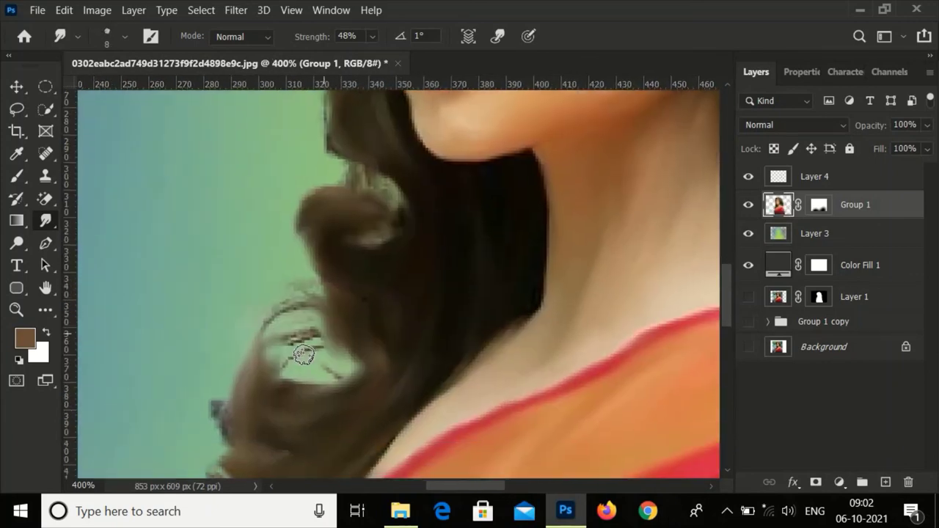
key("bracketleft")
left_click_drag(304, 355, 311, 338)
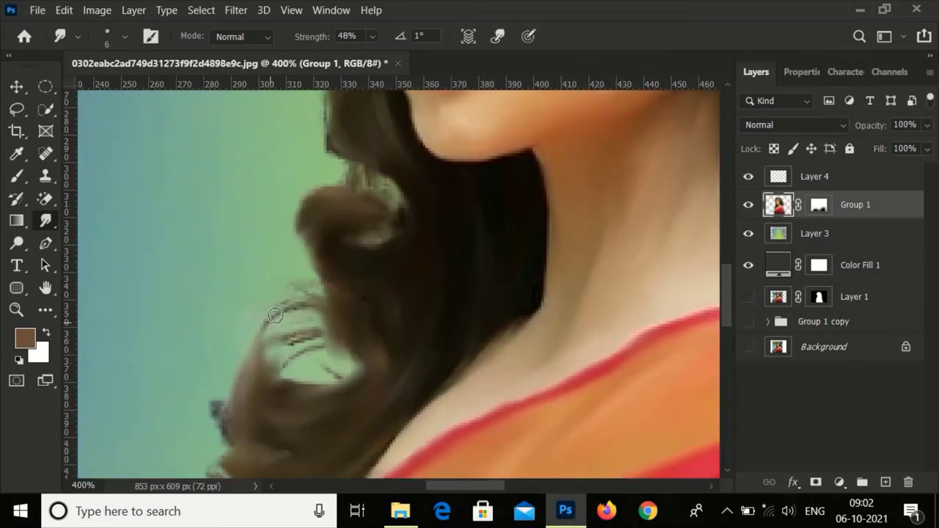
left_click_drag(294, 416, 350, 254)
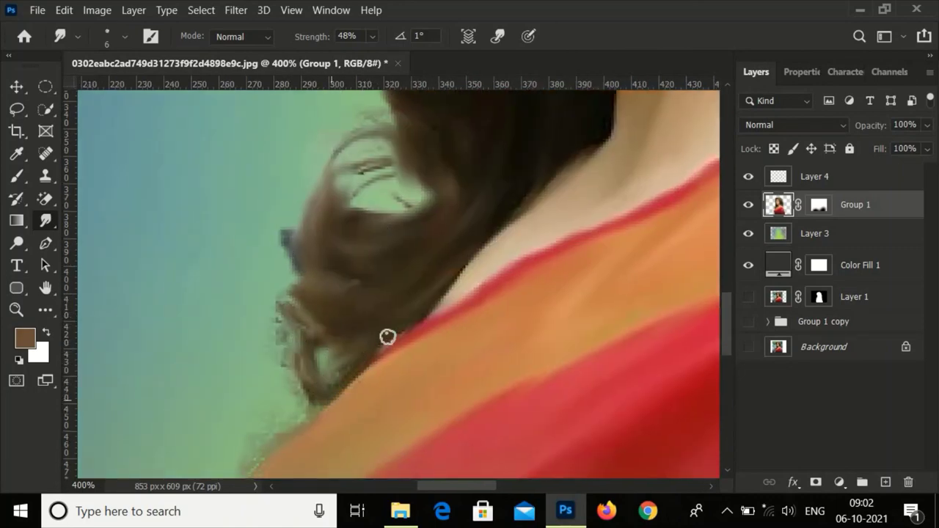
left_click_drag(300, 362, 278, 323)
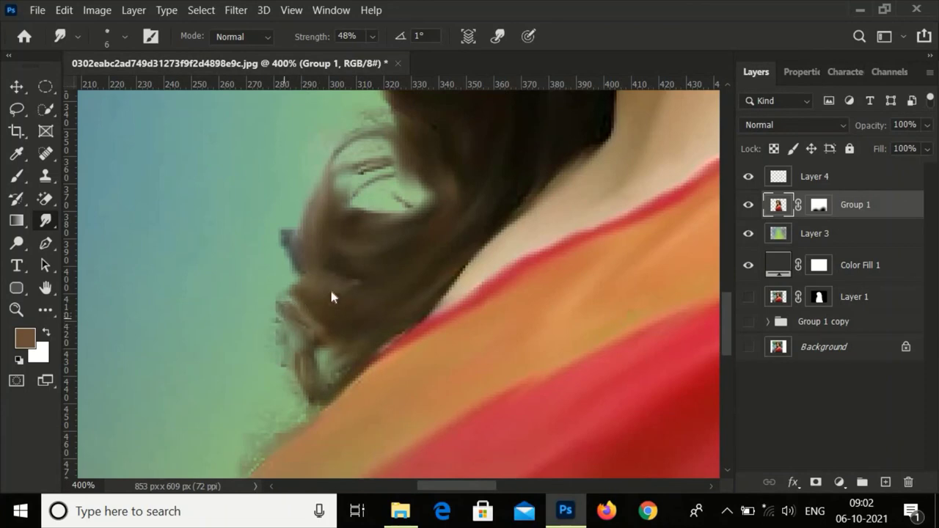
left_click_drag(373, 218, 361, 257)
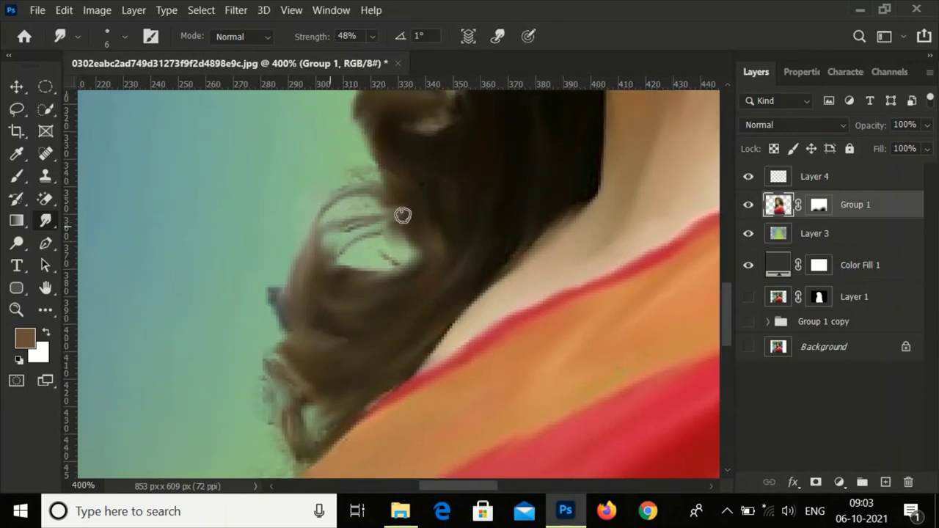
key("ctrl+0")
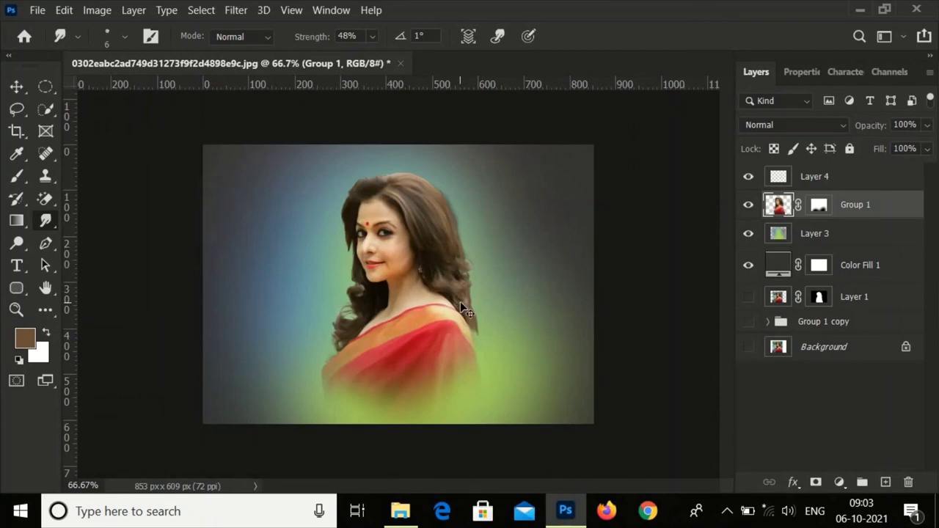
key("ctrl+plus")
key("ctrl+plus")
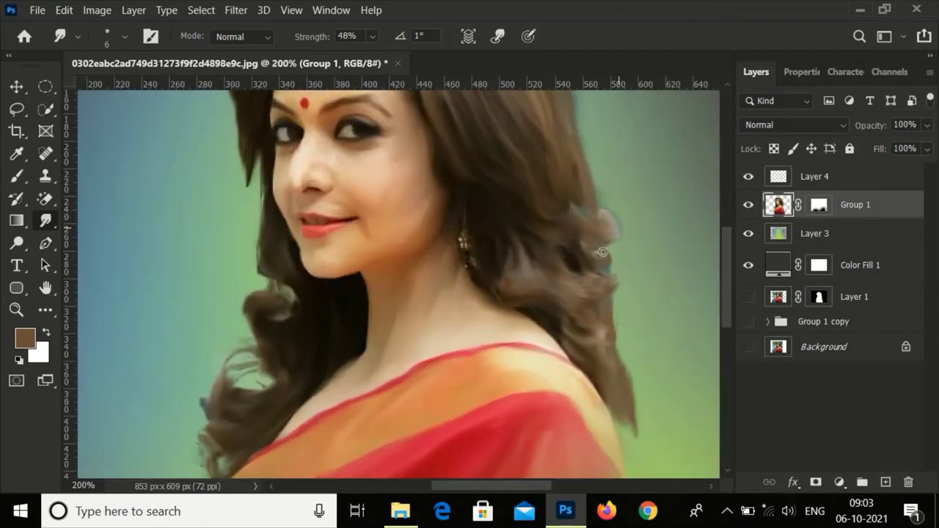
key("ctrl+minus")
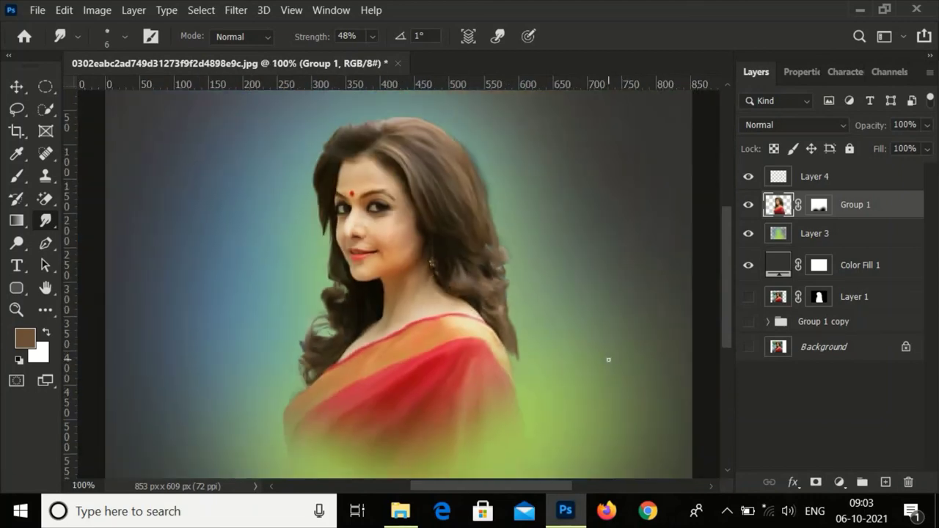
key("v")
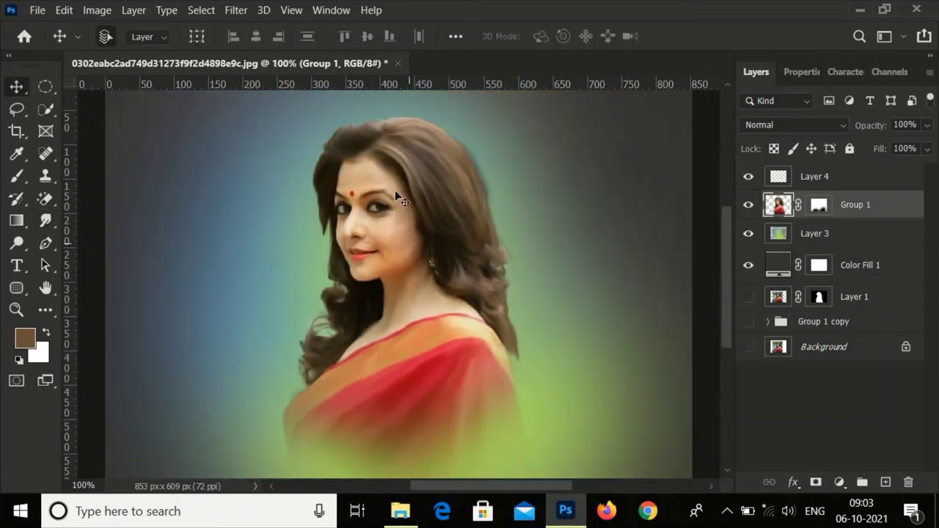